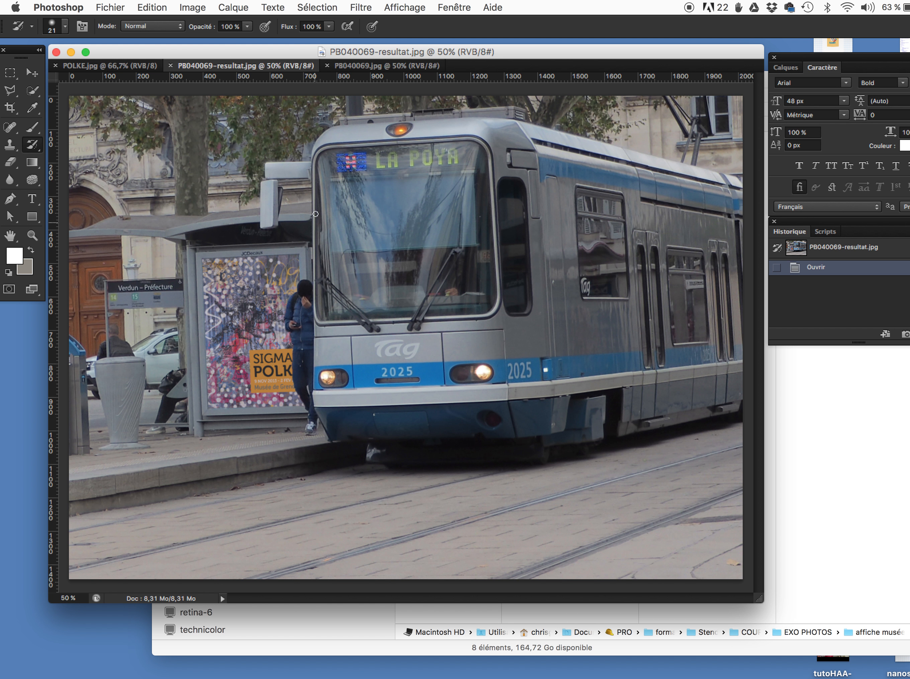
Compare the original tram photo PB040069.jpg with the finished PB040069-resultat.jpg
left_click(403, 64)
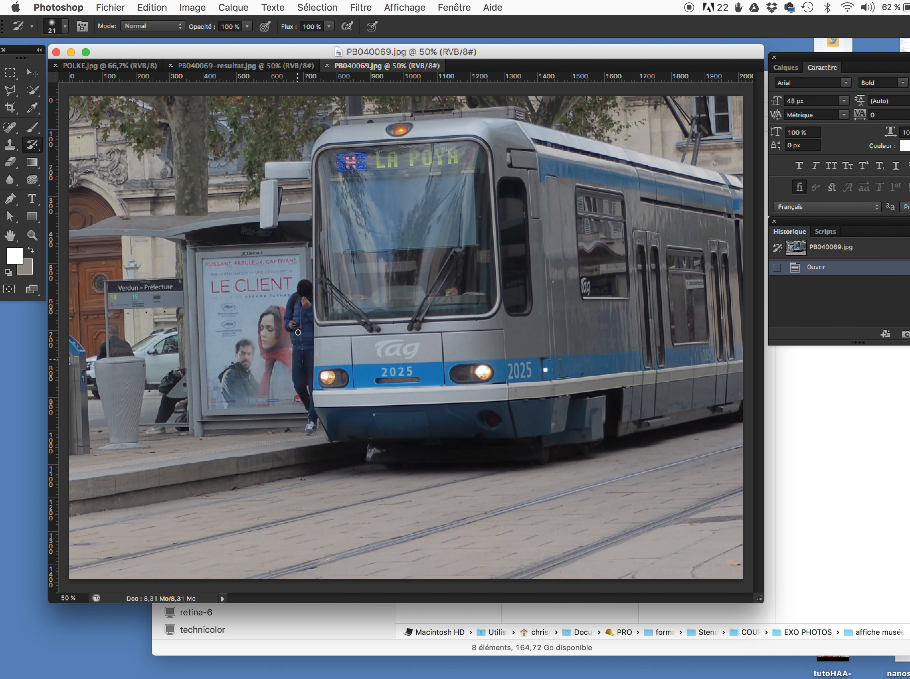
left_click(249, 67)
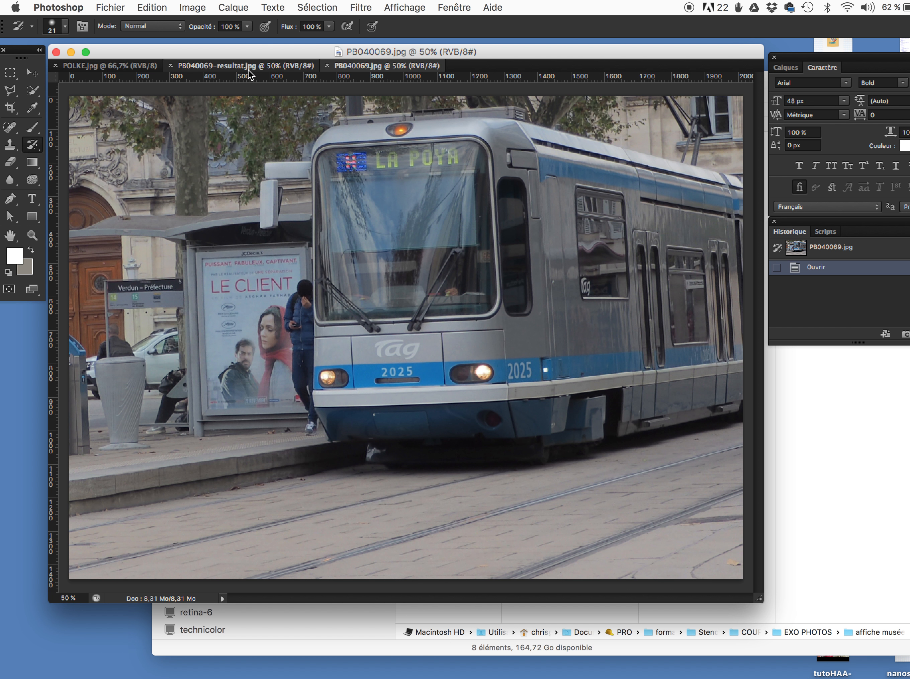
Bring up the POLKE.jpg painting, enlarge its window, and arrange the layer list and history within reach of the canvas
left_click(143, 66)
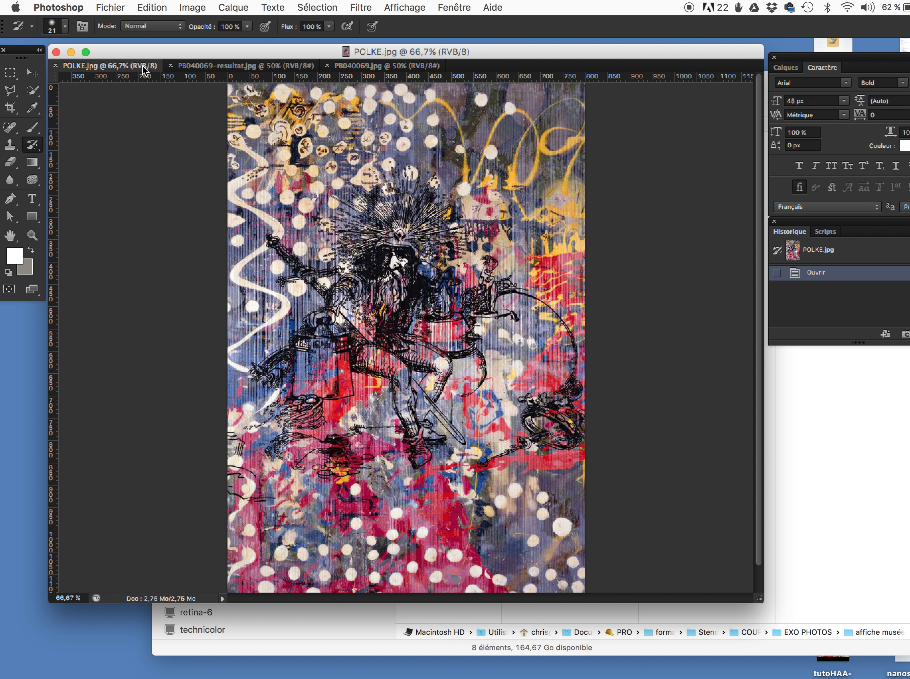
left_click_drag(759, 603, 763, 652)
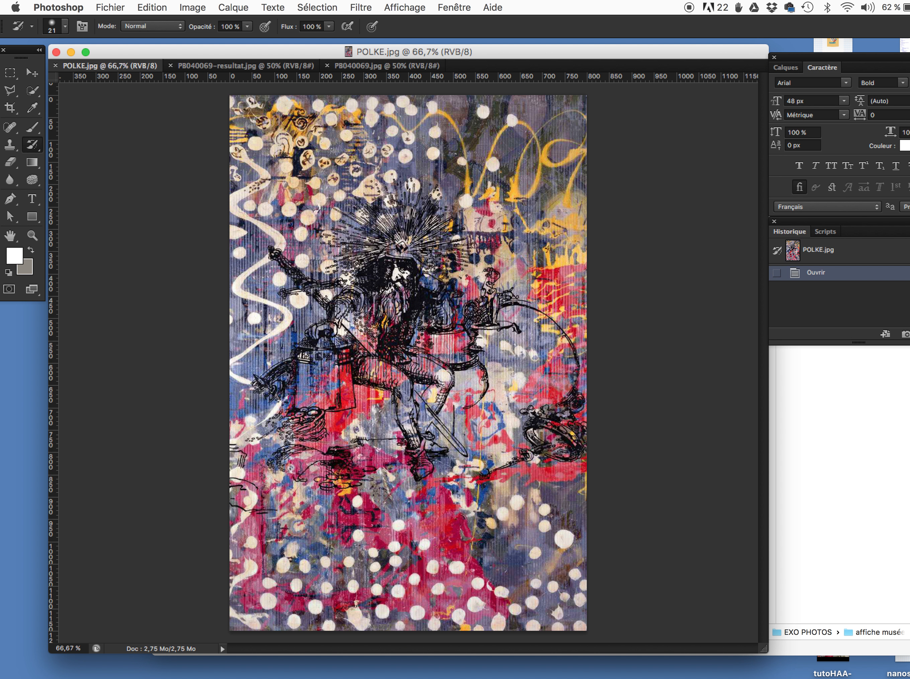
left_click_drag(873, 57, 809, 38)
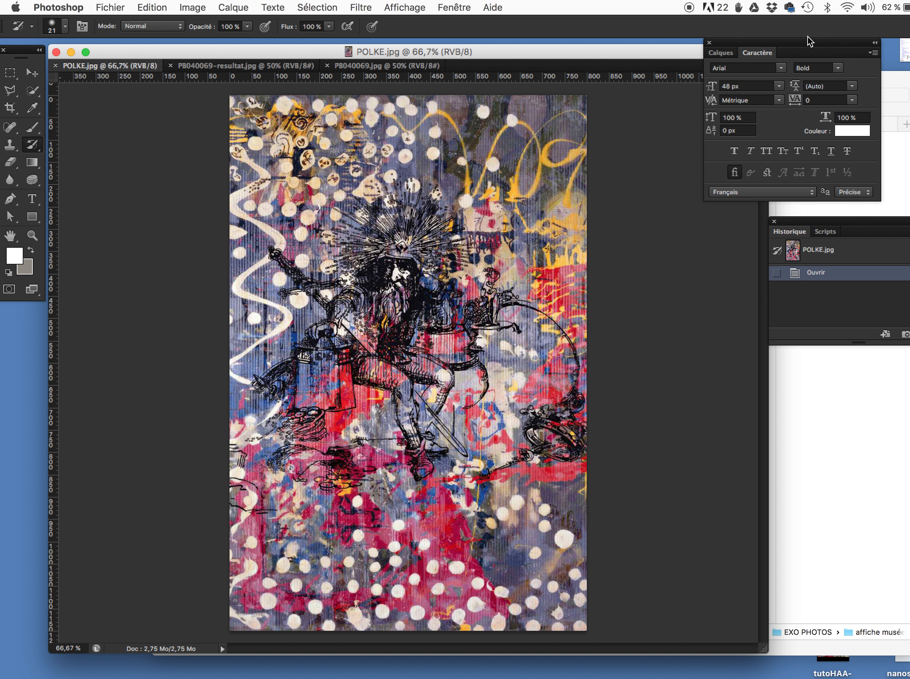
left_click_drag(848, 224, 793, 231)
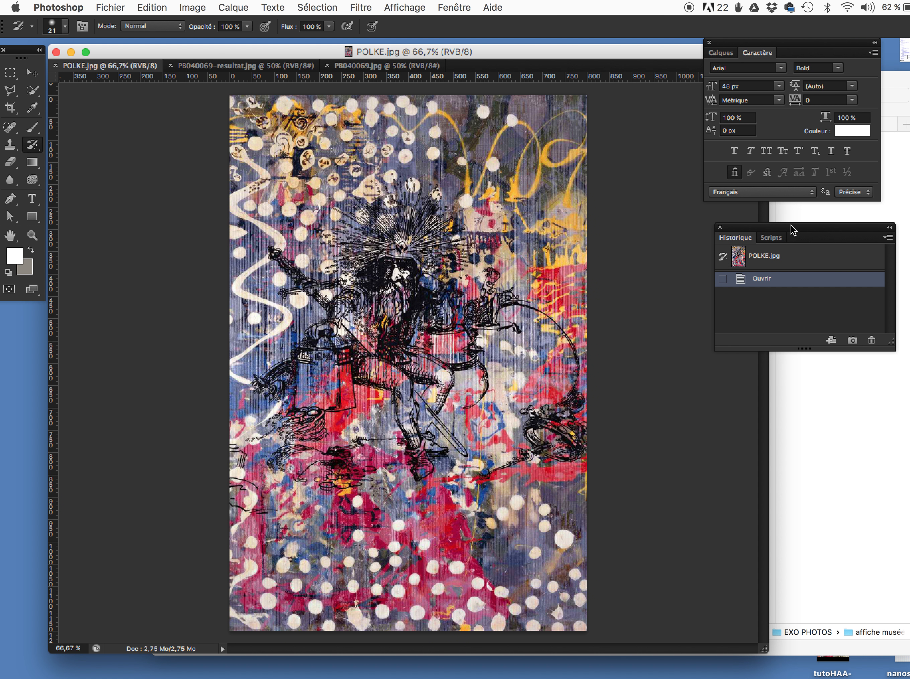
left_click(721, 52)
left_click_drag(838, 50, 765, 65)
left_click_drag(865, 203, 808, 200)
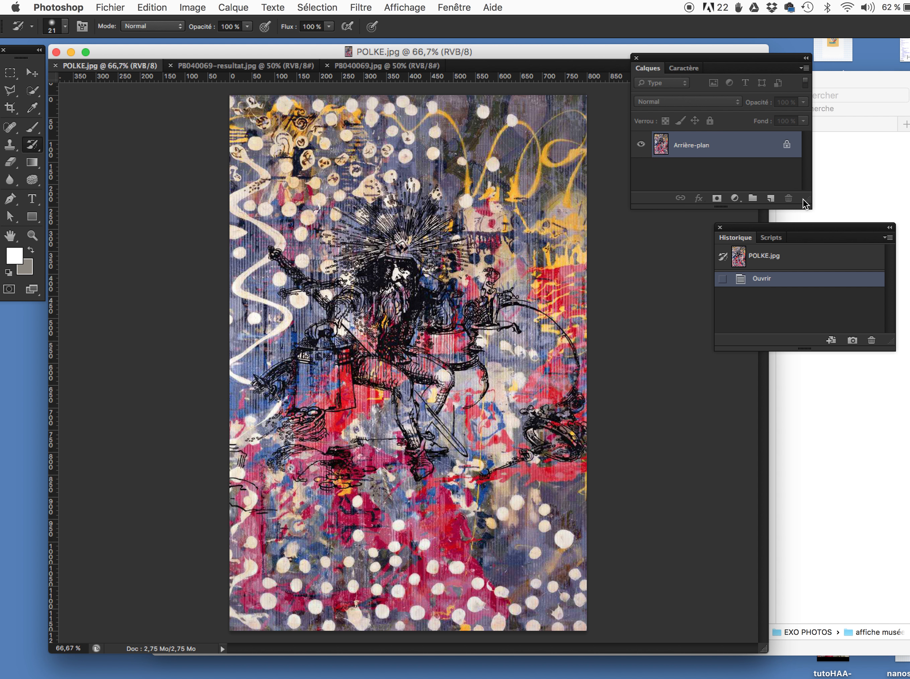
Draw an orange rectangle shape of about 357 × 384 px against the painting's right edge, in its lower half
left_click(33, 216)
left_click(32, 217)
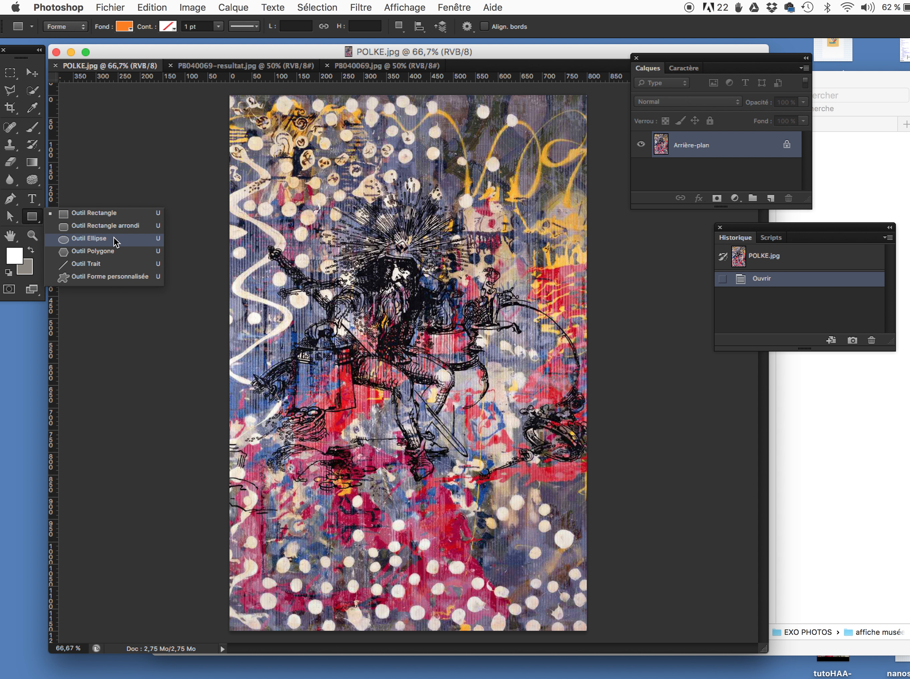
left_click(32, 222)
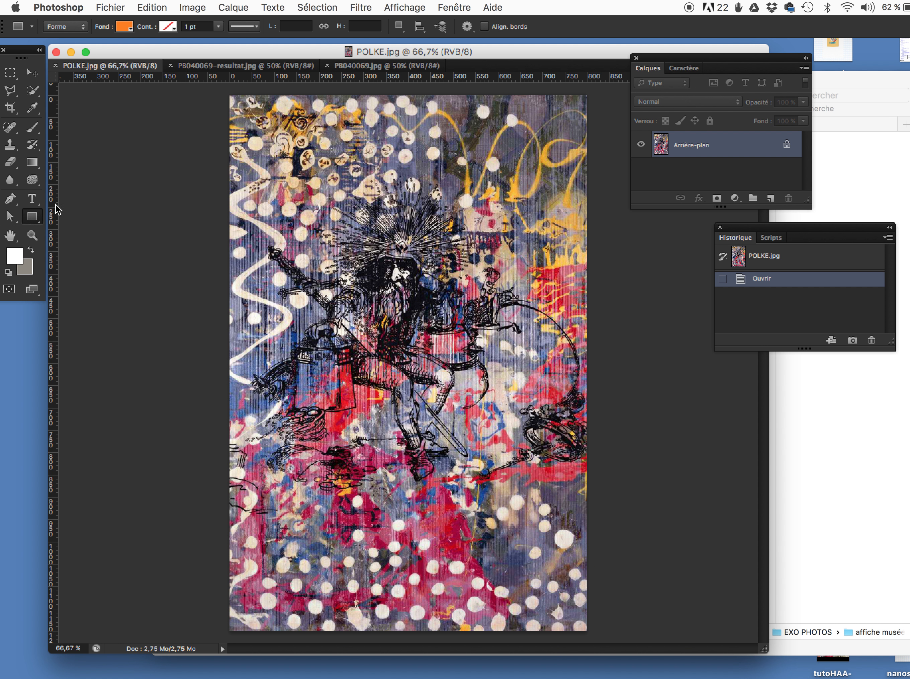
left_click_drag(427, 406, 586, 577)
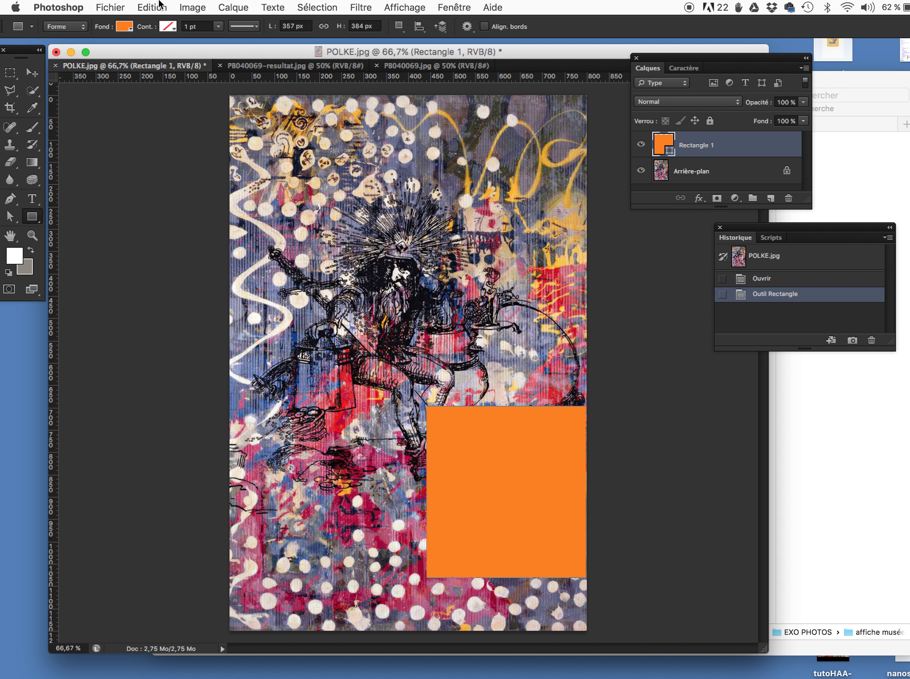
left_click(158, 5)
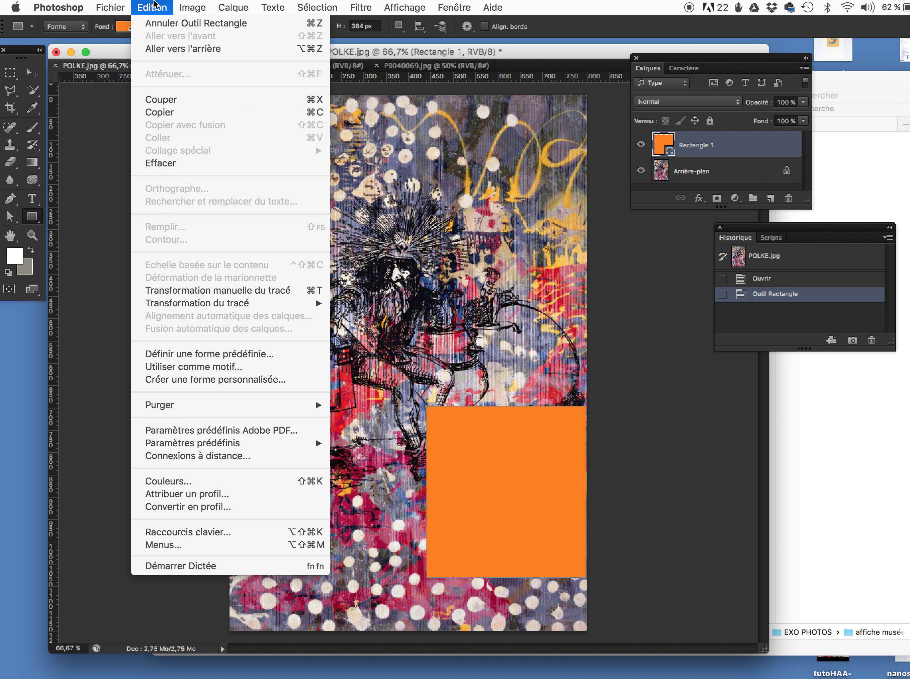
left_click(155, 5)
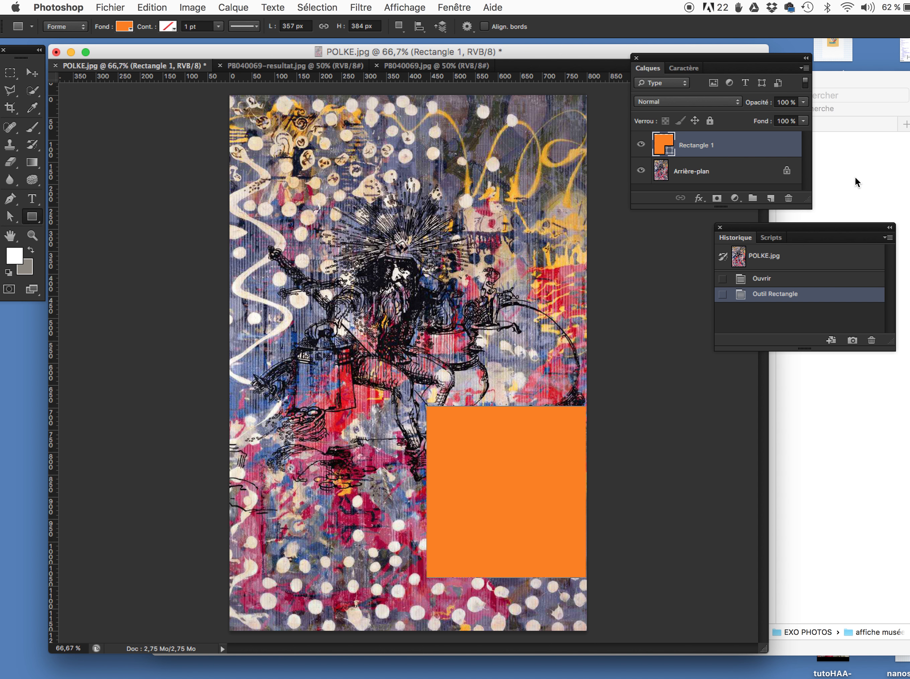
Reset the colours to default black and white, and add the text SIGMAR over the painting's upper left area
left_click(32, 199)
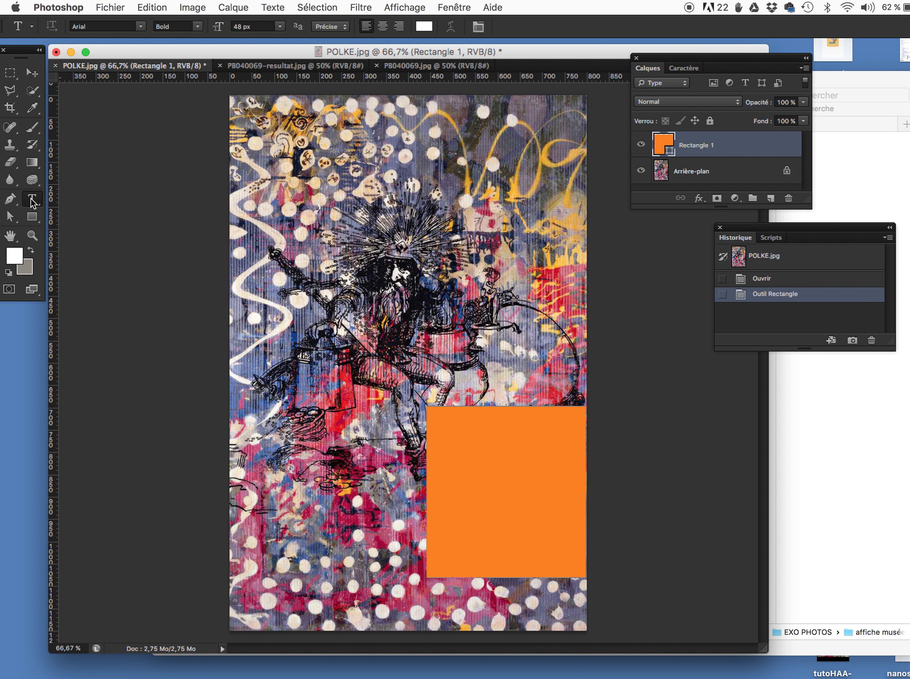
left_click(31, 251)
left_click(9, 272)
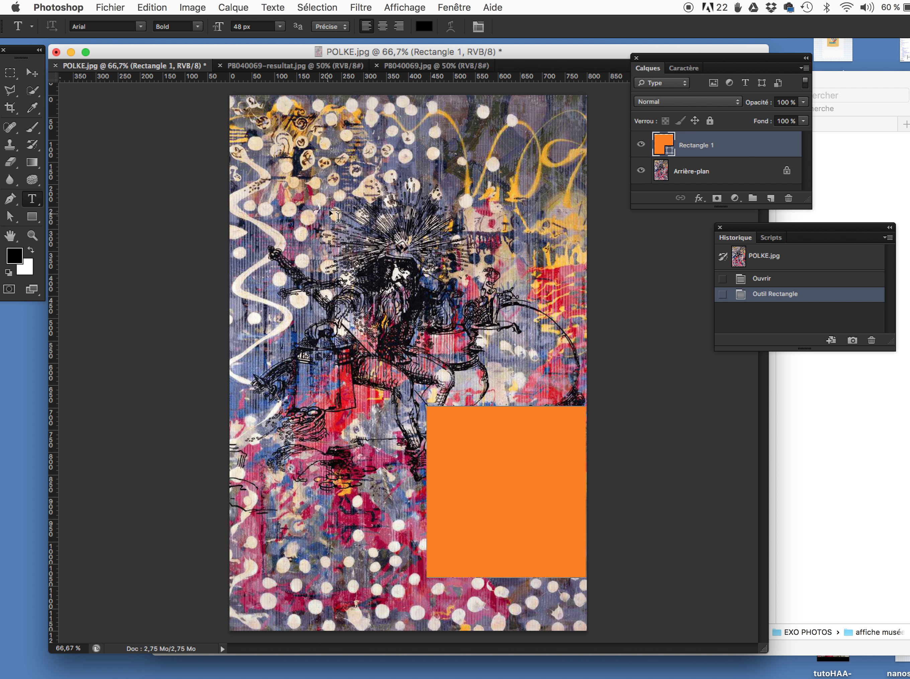
left_click(282, 198)
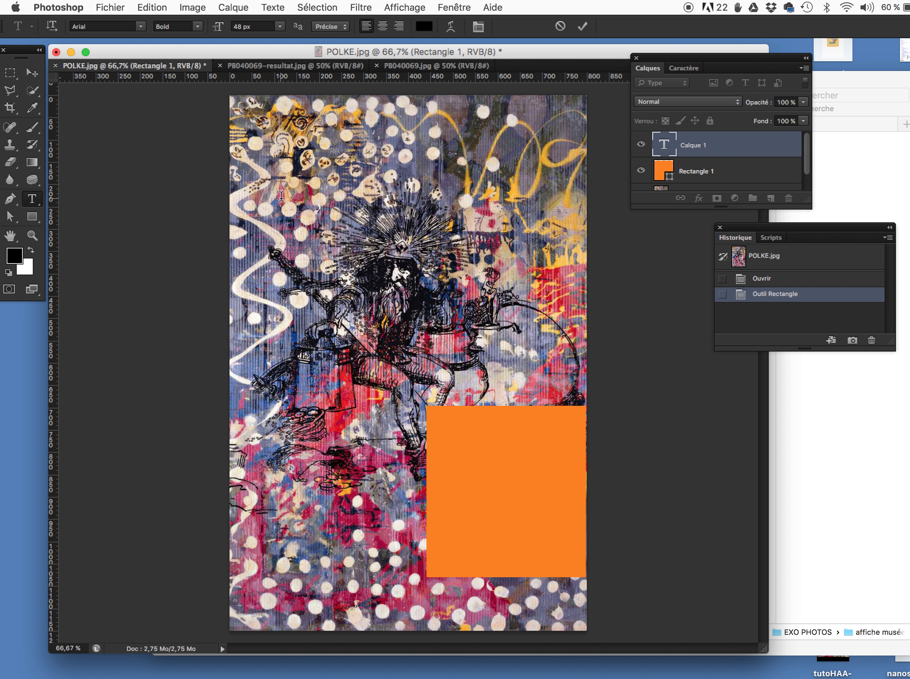
type("SIGMAR")
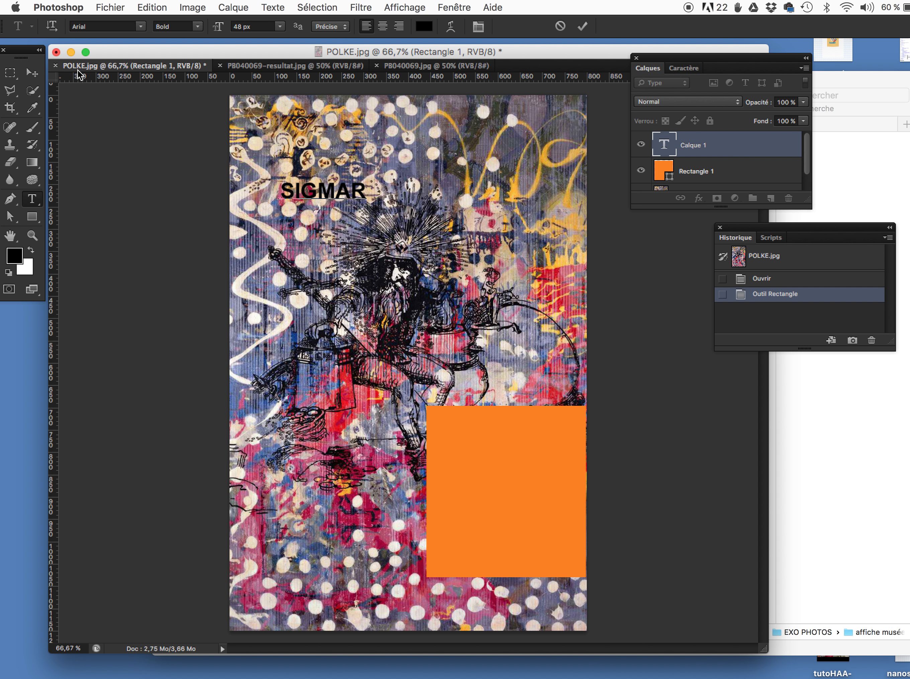
left_click(33, 73)
Try a paragraph text box with filler text over the middle of the painting, and delete its layer
left_click(32, 198)
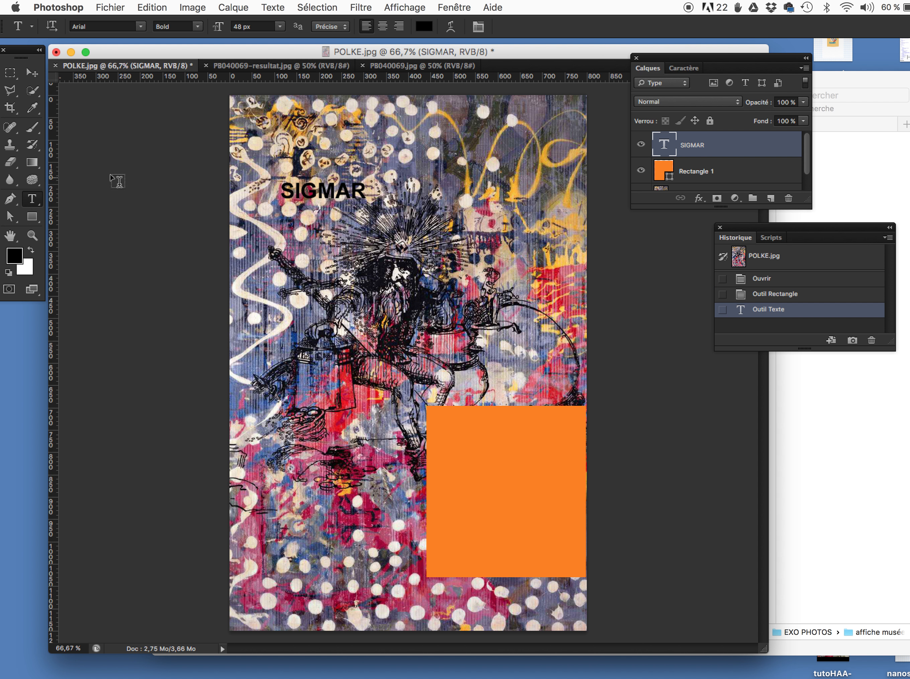
left_click_drag(297, 241, 513, 369)
type("fjkdjkf fjk skfjkl dskf djsfk dkjf kdjsk fjdsk fjksd kfjs dkjfkjdskfjksdj")
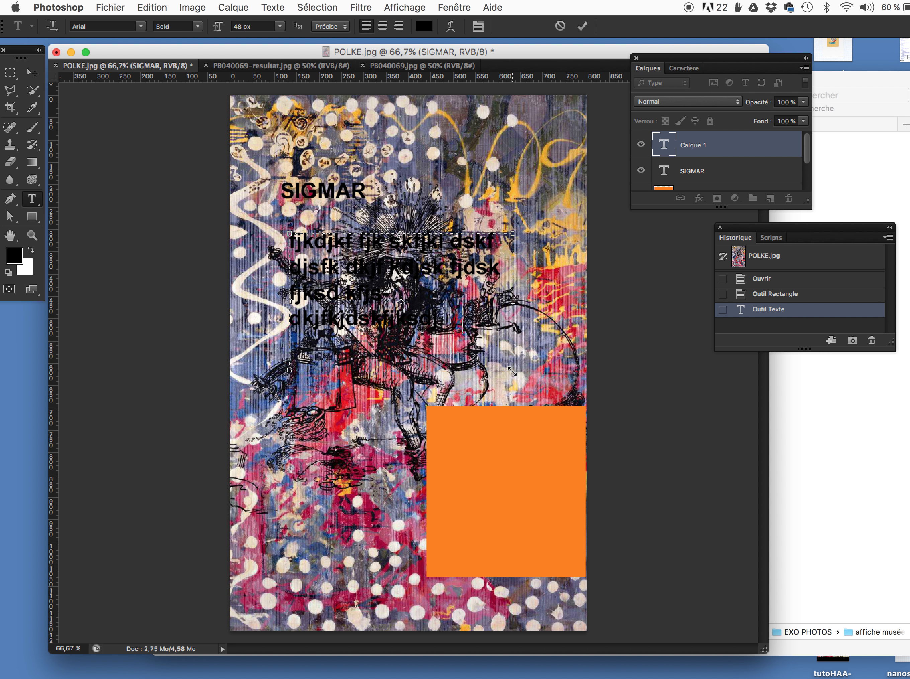
key("BackSpace")
key("BackSpace")
type("-djkfjskdjkjks-")
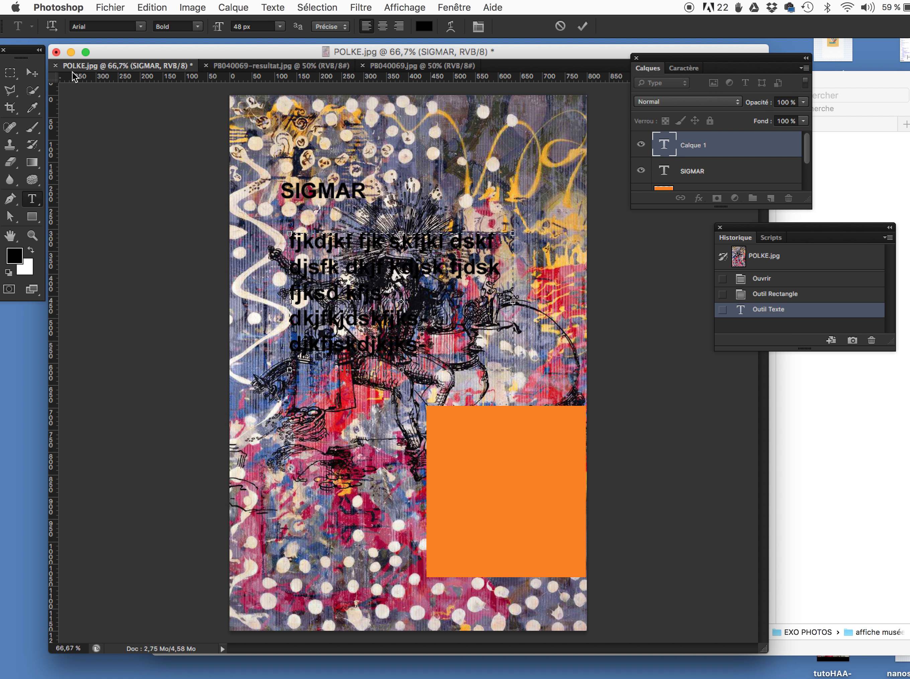
left_click(32, 73)
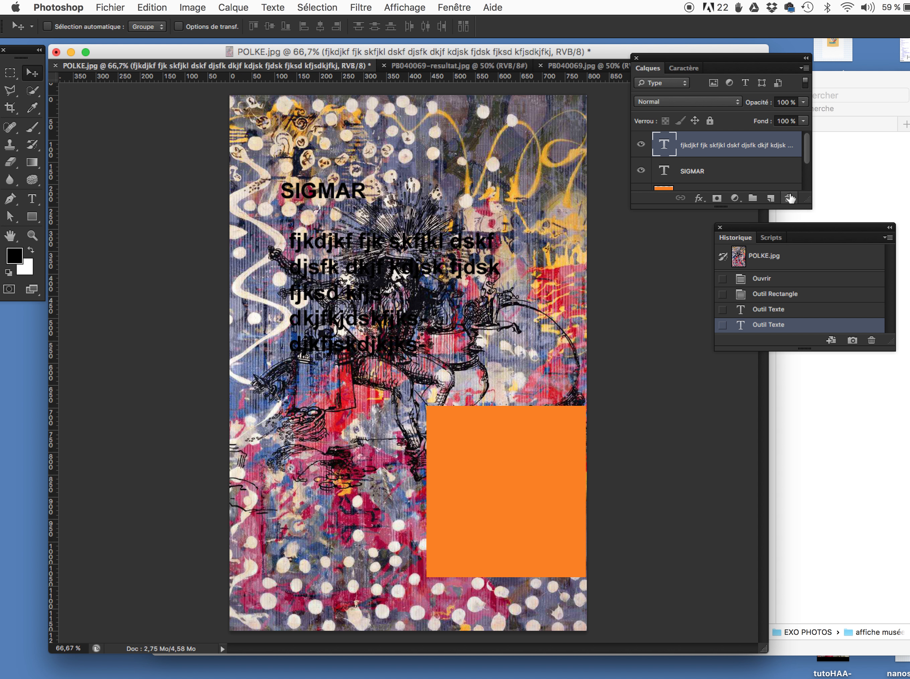
left_click_drag(791, 198, 790, 199)
Try extending the SIGMAR text with filler letters, and erase the added letters
left_click(32, 199)
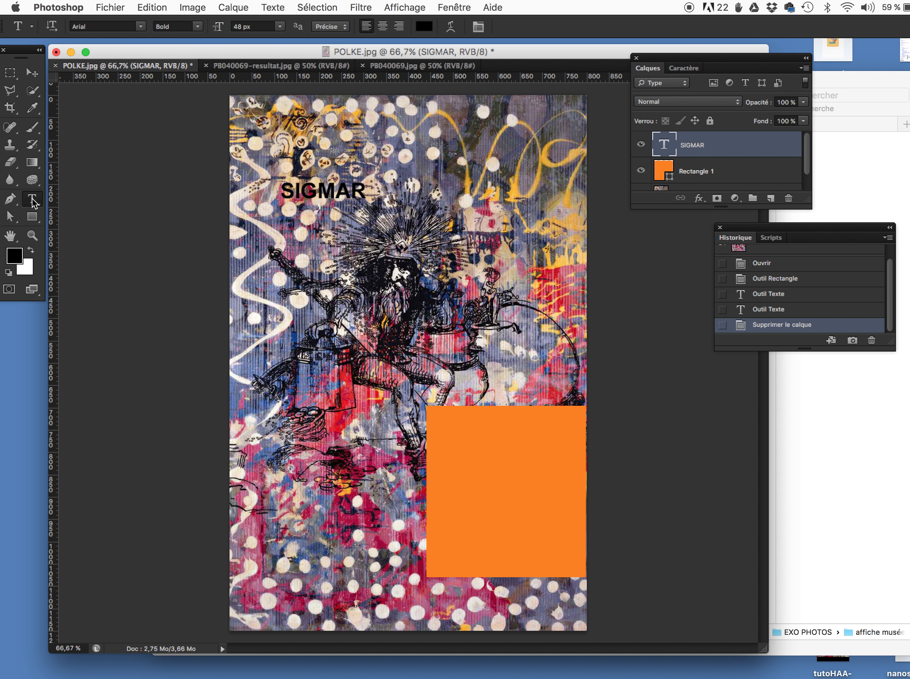
left_click(361, 191)
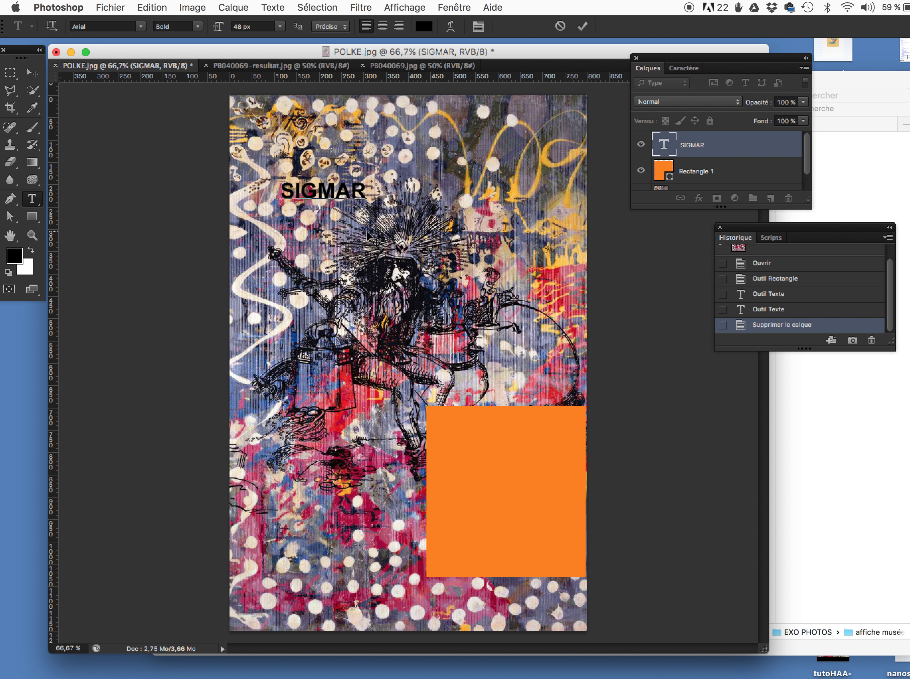
type("jd ikdsjkjfkdsjk fkdskf")
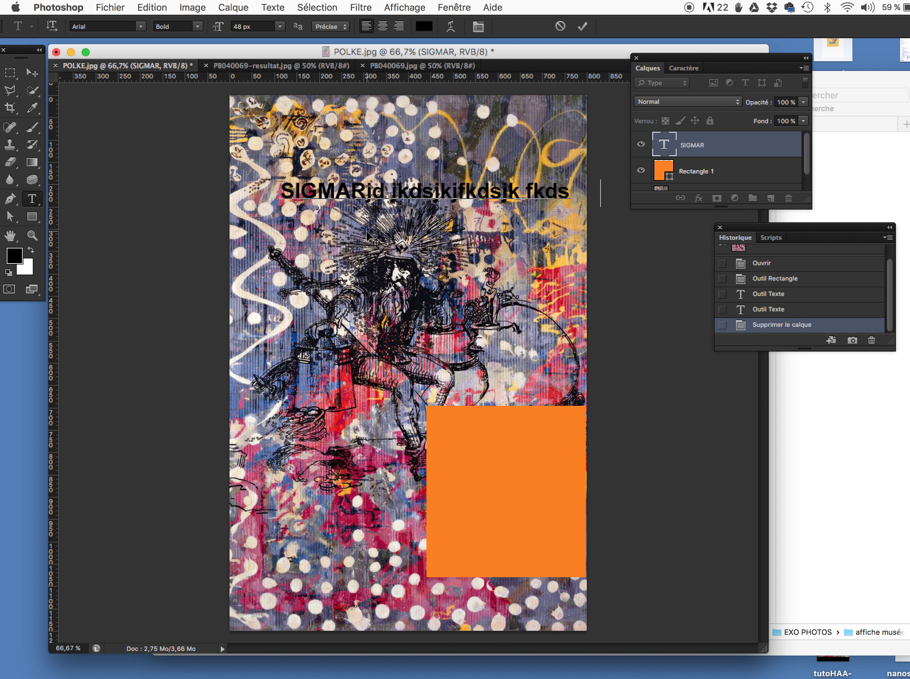
key("BackSpace")
key("BackSpace")
key("BackSpace")
key("BackSpace")
key("BackSpace")
key("BackSpace")
key("BackSpace")
key("BackSpace")
key("BackSpace")
key("BackSpace")
key("BackSpace")
key("BackSpace")
key("BackSpace")
key("BackSpace")
key("BackSpace")
key("BackSpace")
key("BackSpace")
key("BackSpace")
key("BackSpace")
key("BackSpace")
key("BackSpace")
key("BackSpace")
key("BackSpace")
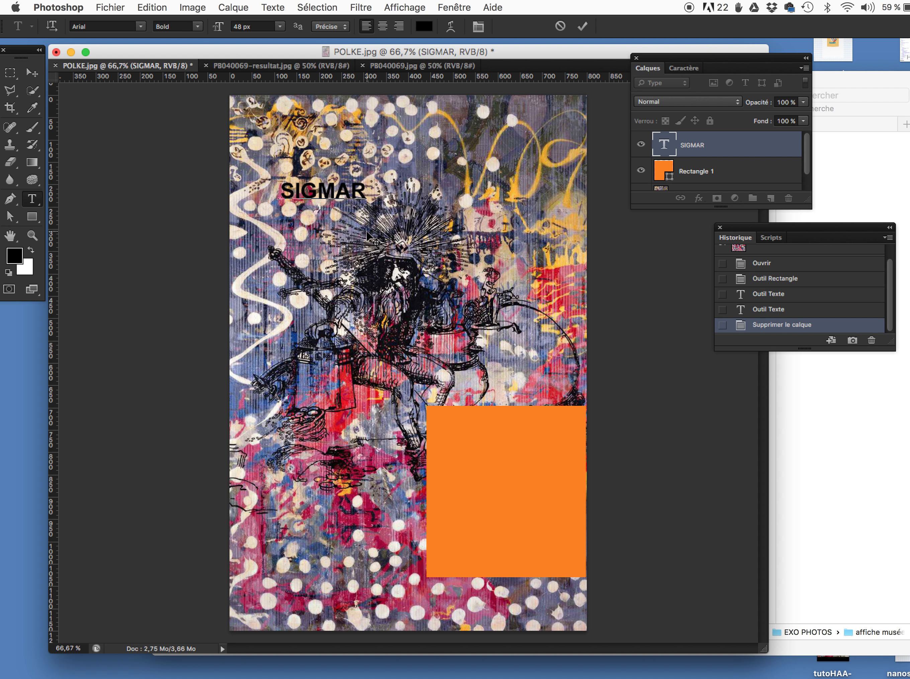
Move the SIGMAR text onto the upper part of the orange rectangle
left_click(35, 75)
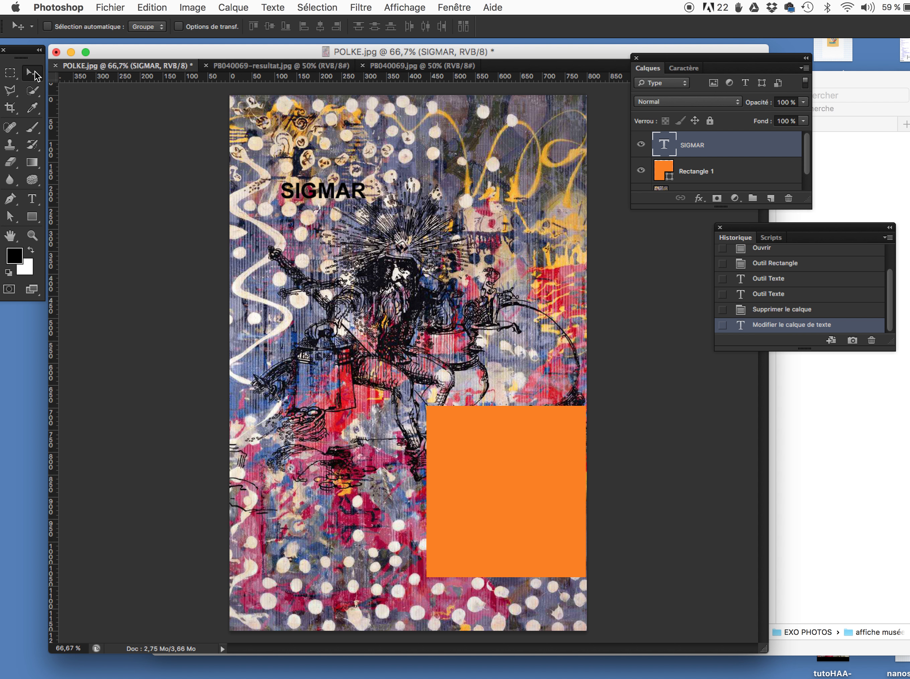
left_click_drag(343, 194, 501, 429)
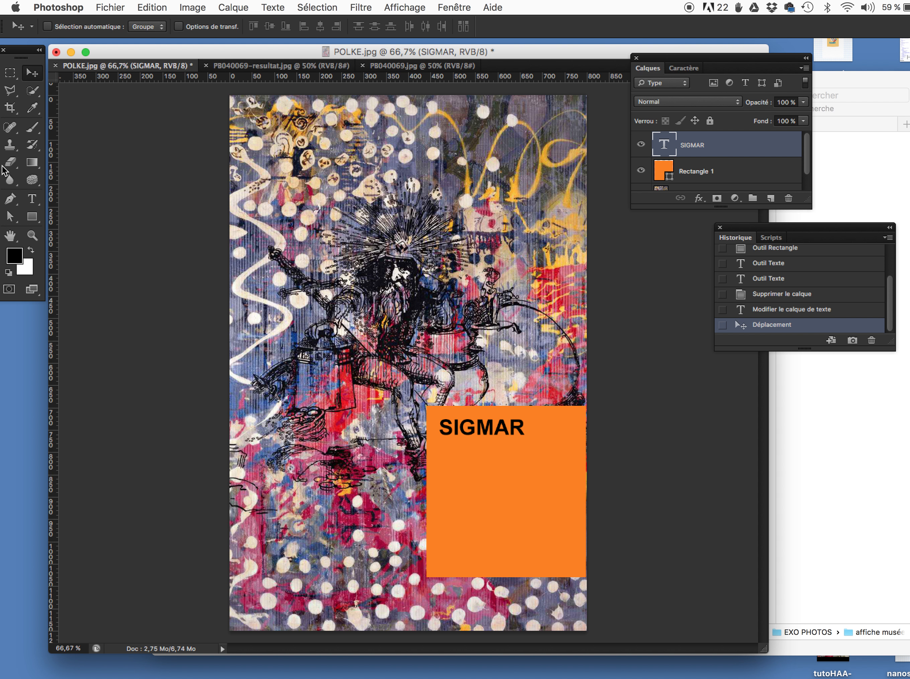
Add the text POLKE as a separate layer and place it directly below SIGMAR on the orange rectangle
left_click(32, 199)
left_click(277, 258)
type("P")
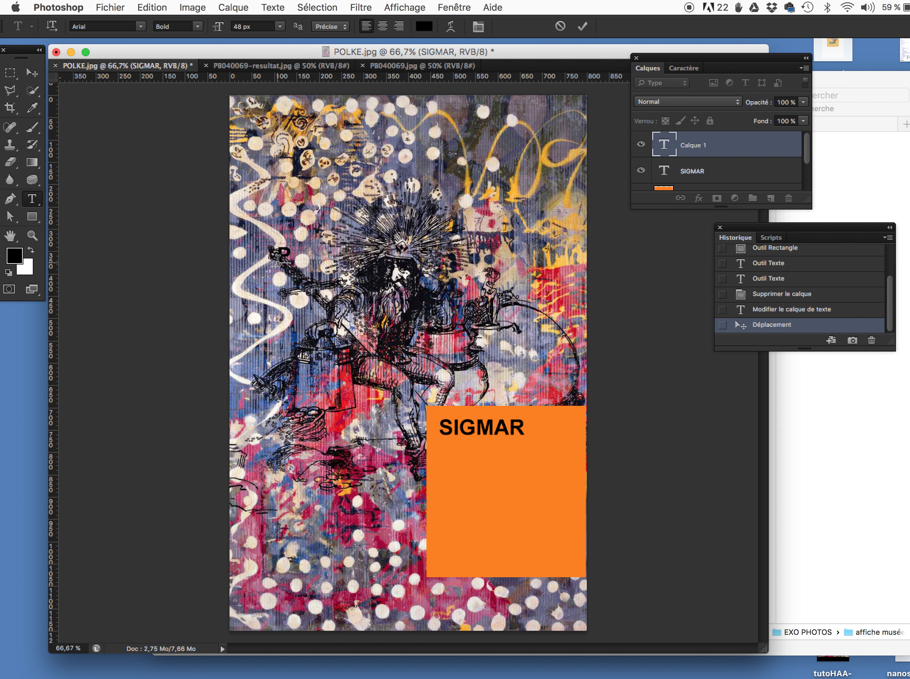
type("OLKE")
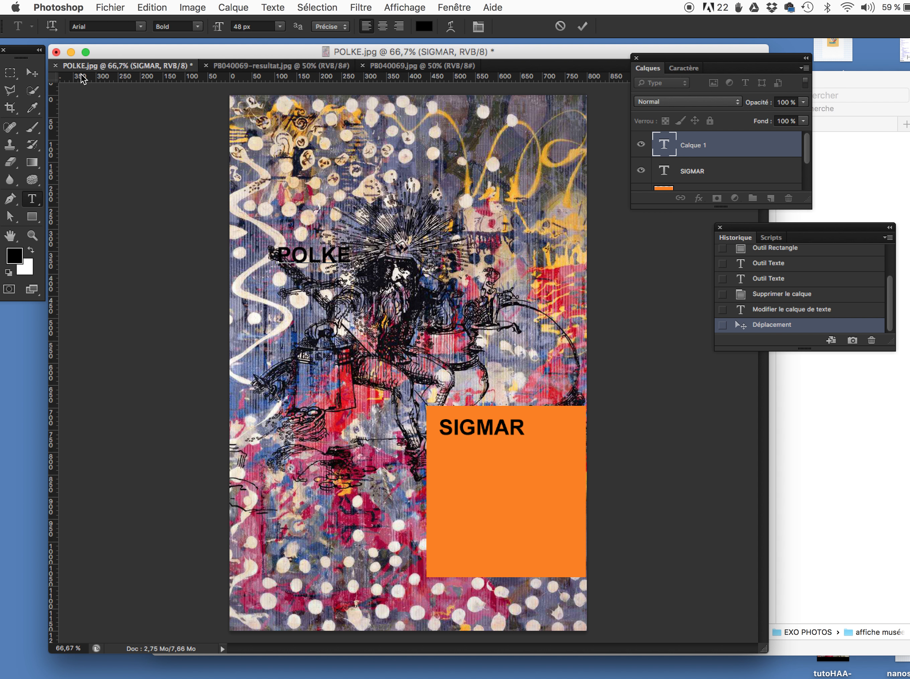
left_click(32, 73)
left_click_drag(327, 256, 489, 448)
Add another text layer reading POLKET and place it below POLKE, overlapping the orange rectangle's left edge
left_click(36, 199)
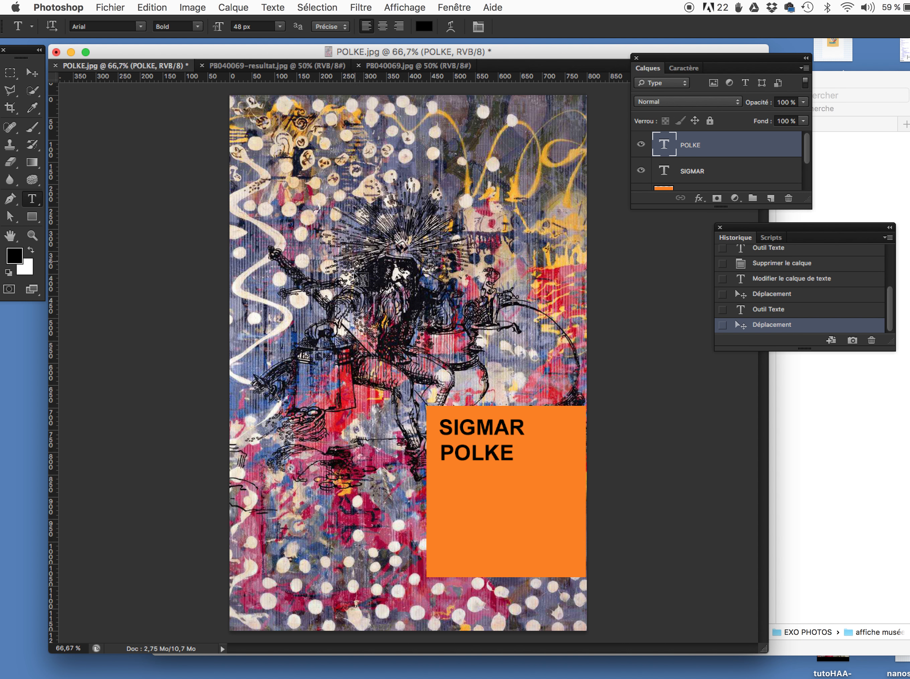
left_click(364, 300)
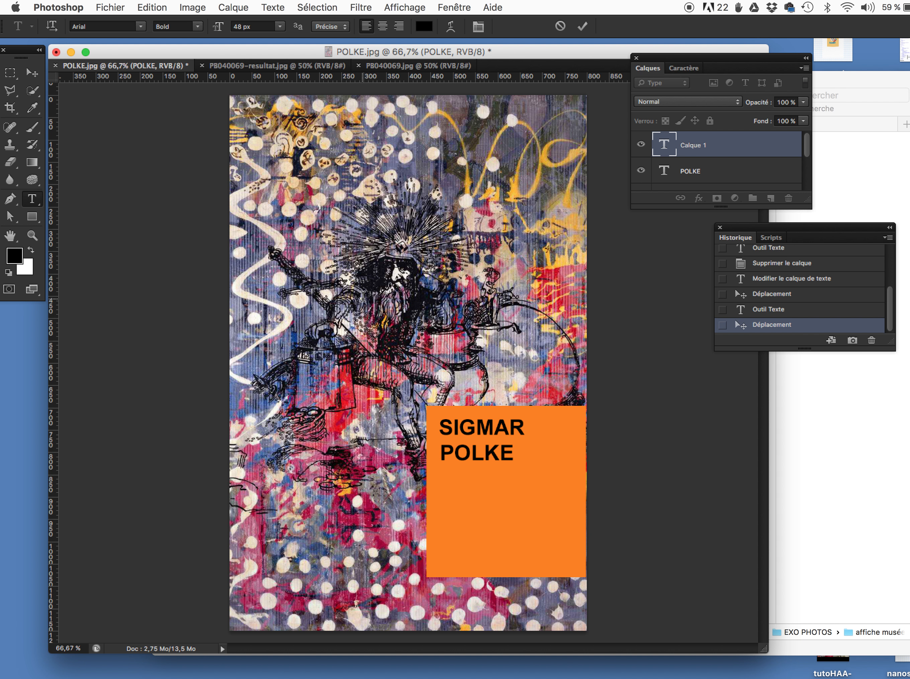
type("POLKET")
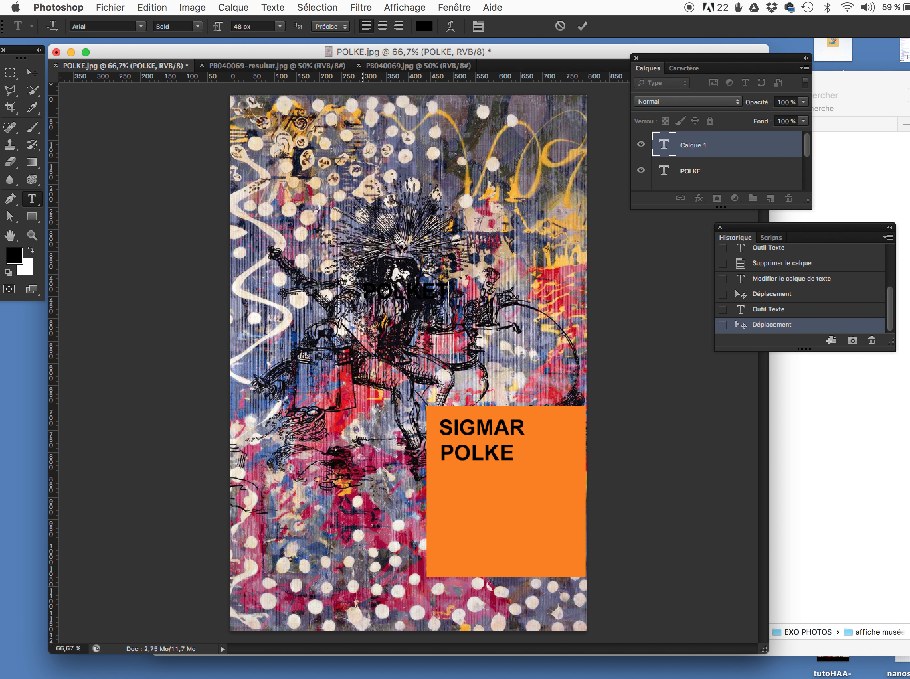
left_click_drag(437, 289, 508, 364)
left_click_drag(389, 270, 456, 456)
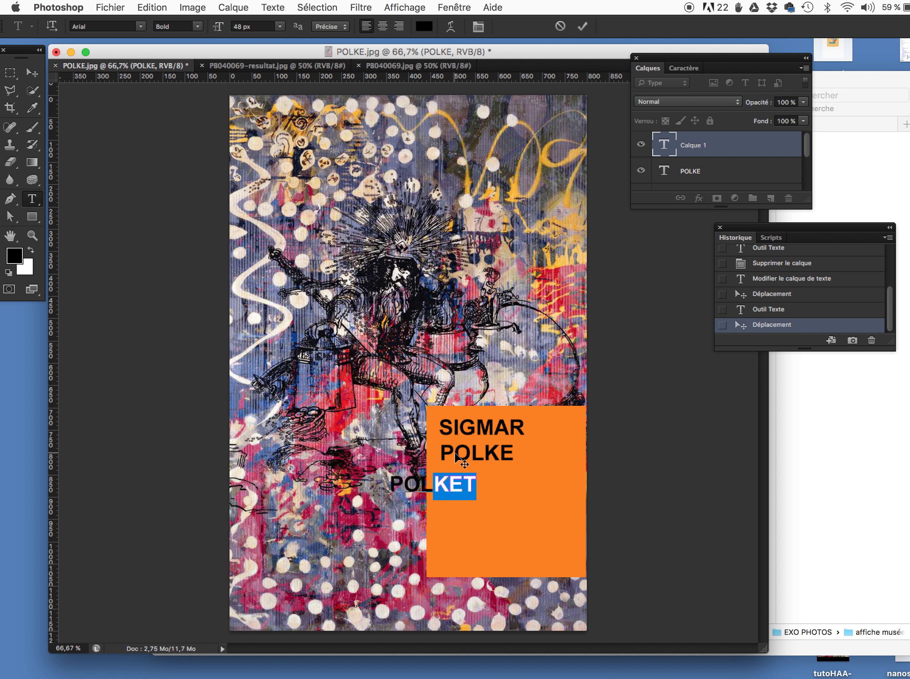
left_click(34, 74)
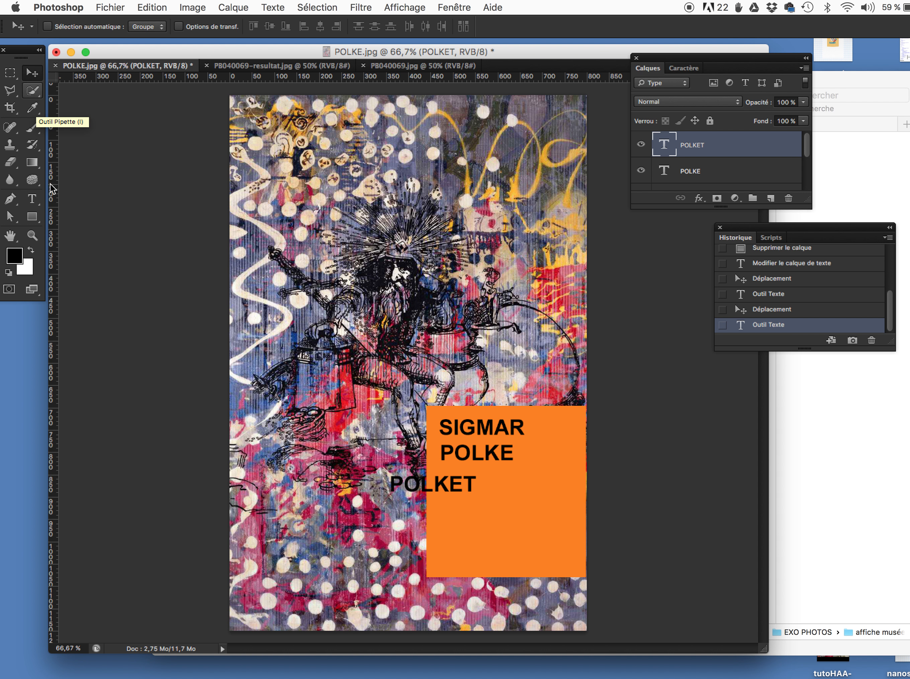
Delete the extra POLKET text layer
left_click(31, 199)
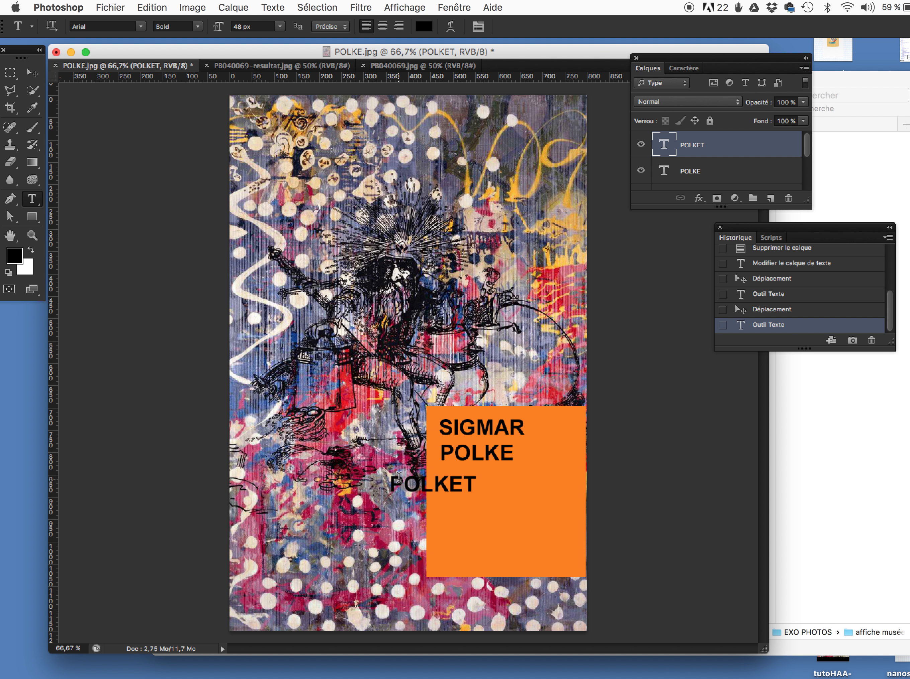
left_click_drag(390, 483, 514, 488)
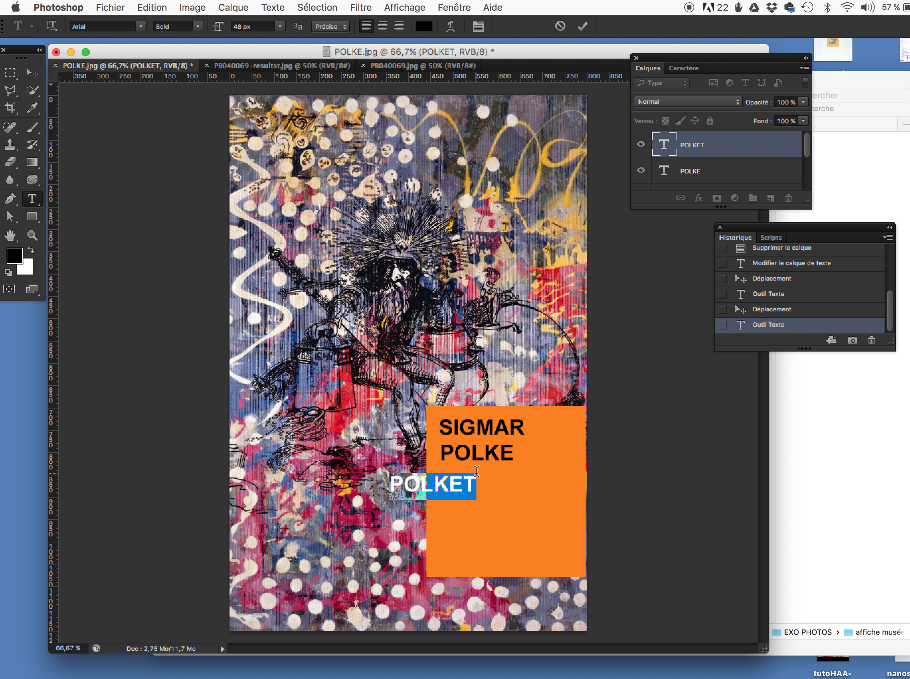
left_click(32, 73)
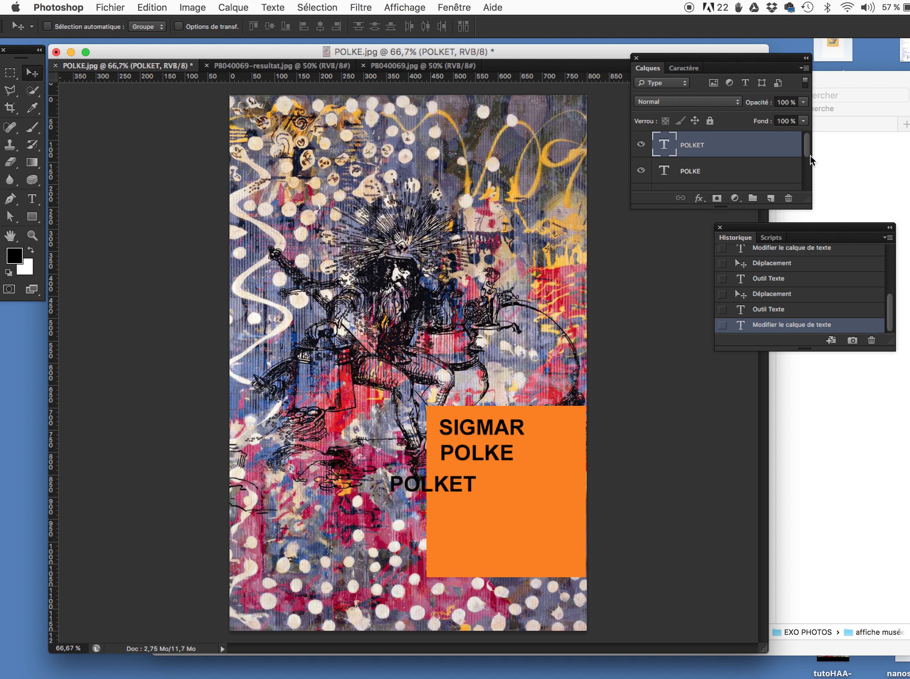
left_click(789, 201)
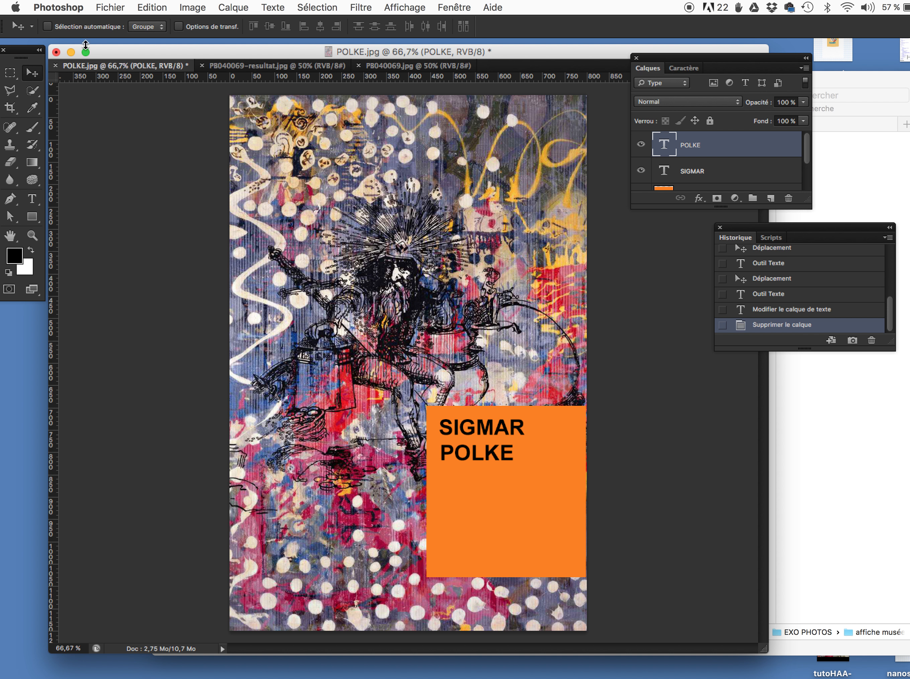
Move the POLKE text down within the orange rectangle to free space below SIGMAR
left_click(715, 169)
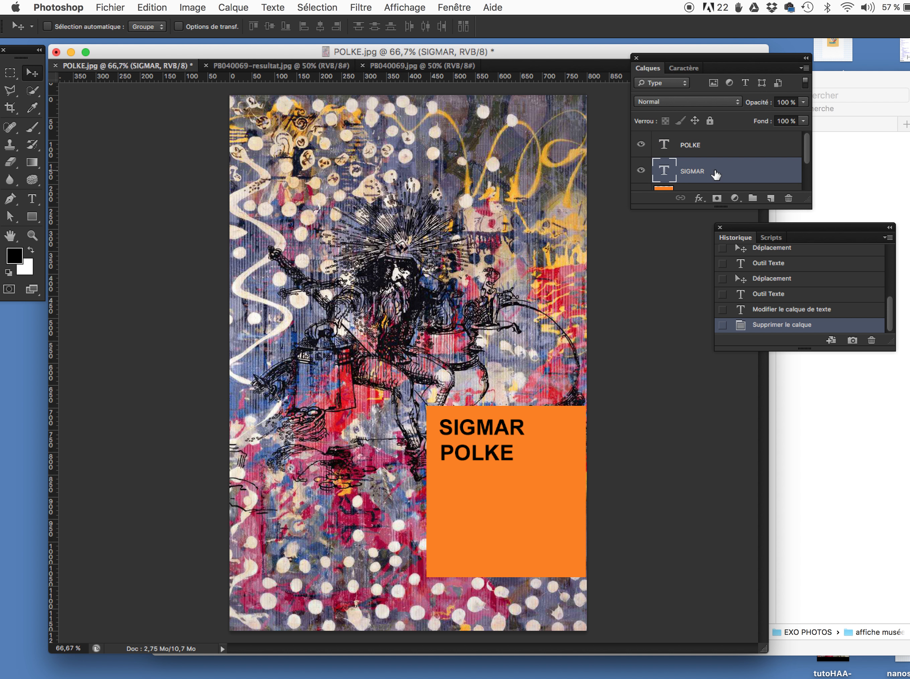
left_click(704, 142)
left_click_drag(480, 457, 485, 528)
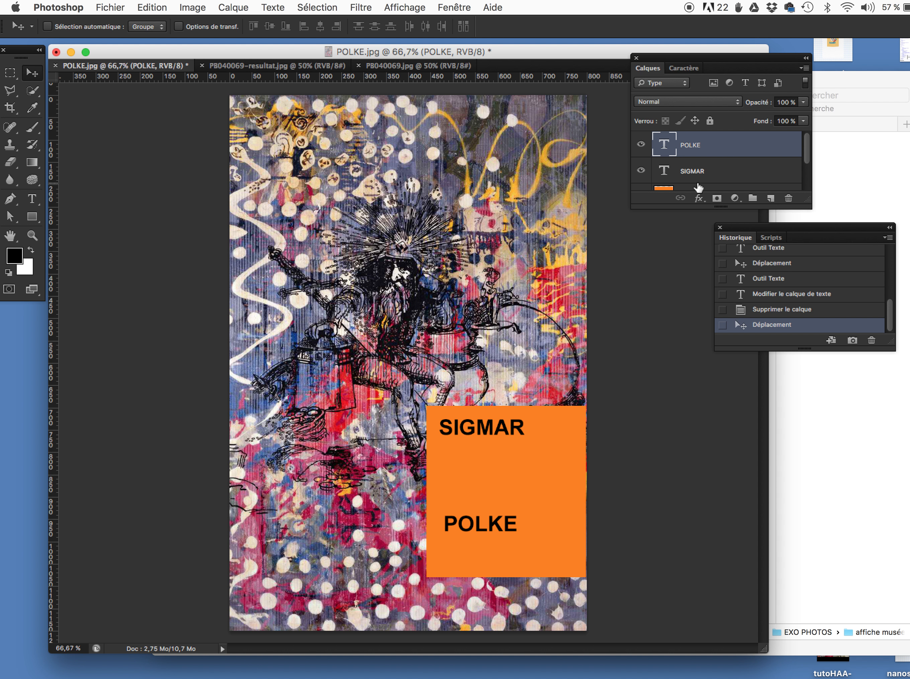
Scale the SIGMAR text proportionally to about 158% so it nearly spans the orange rectangle's width
left_click(707, 164)
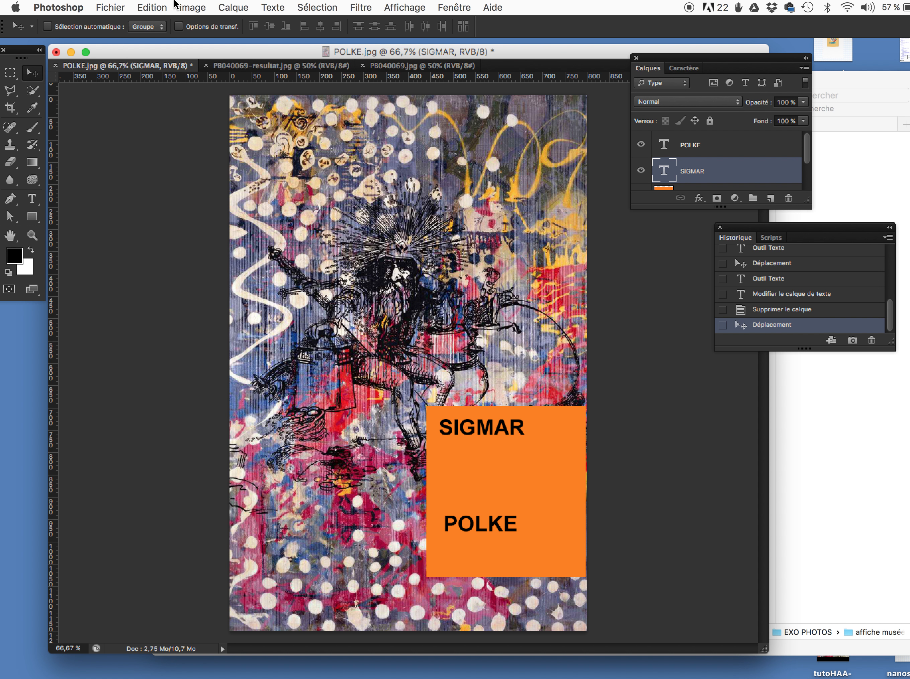
left_click(160, 6)
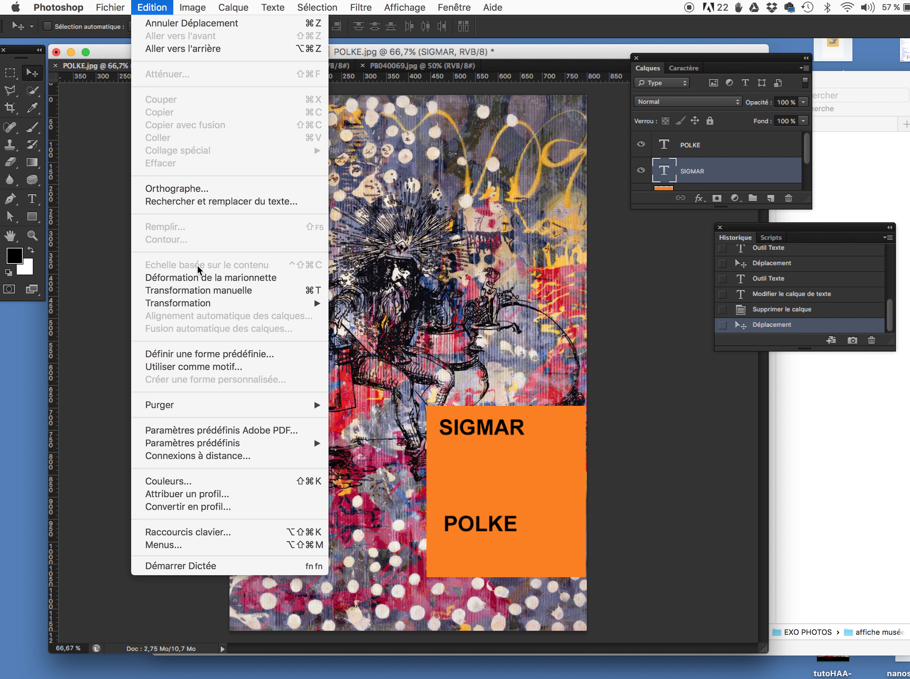
left_click(199, 291)
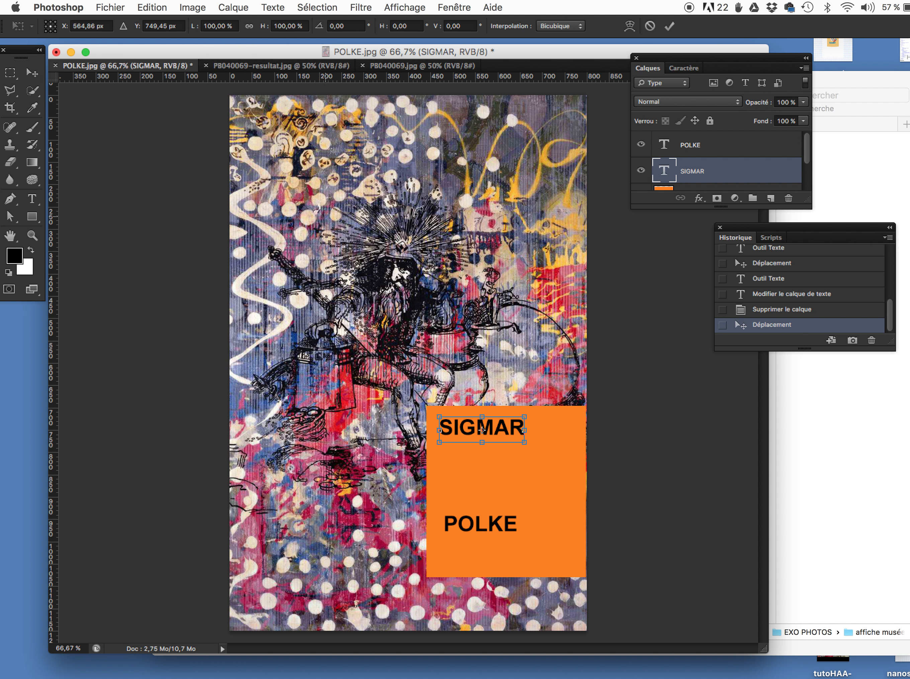
left_click_drag(525, 441, 570, 483)
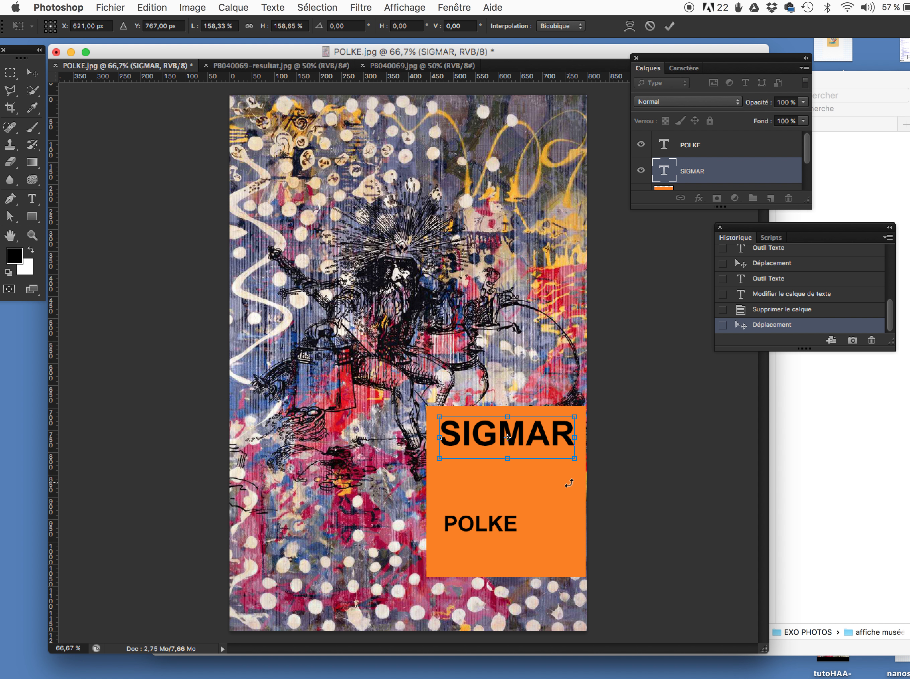
key("Return")
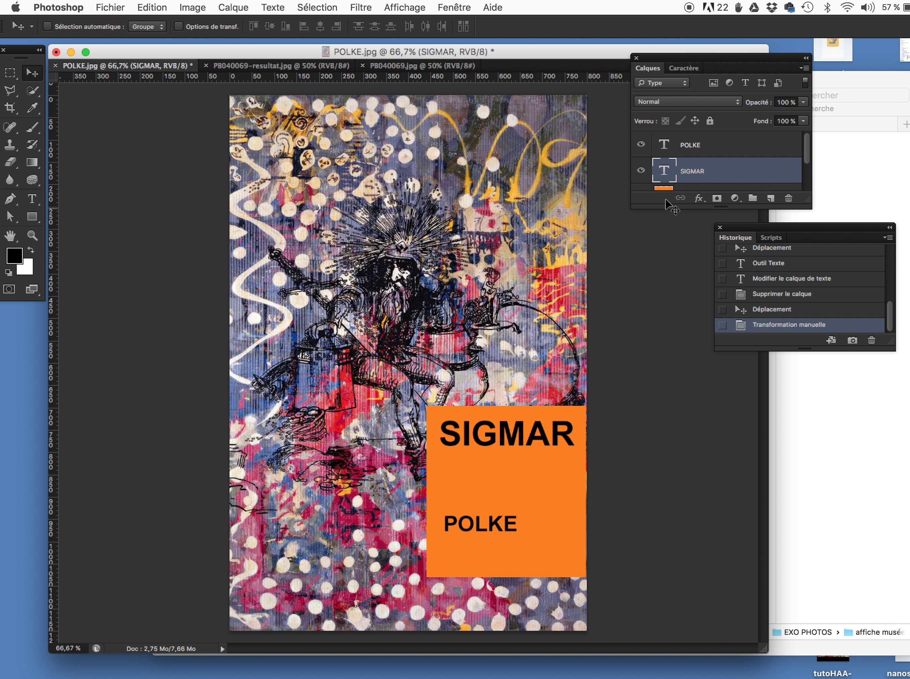
Move POLKE back directly below SIGMAR and scale it to about 187% to match SIGMAR's width
left_click(694, 148)
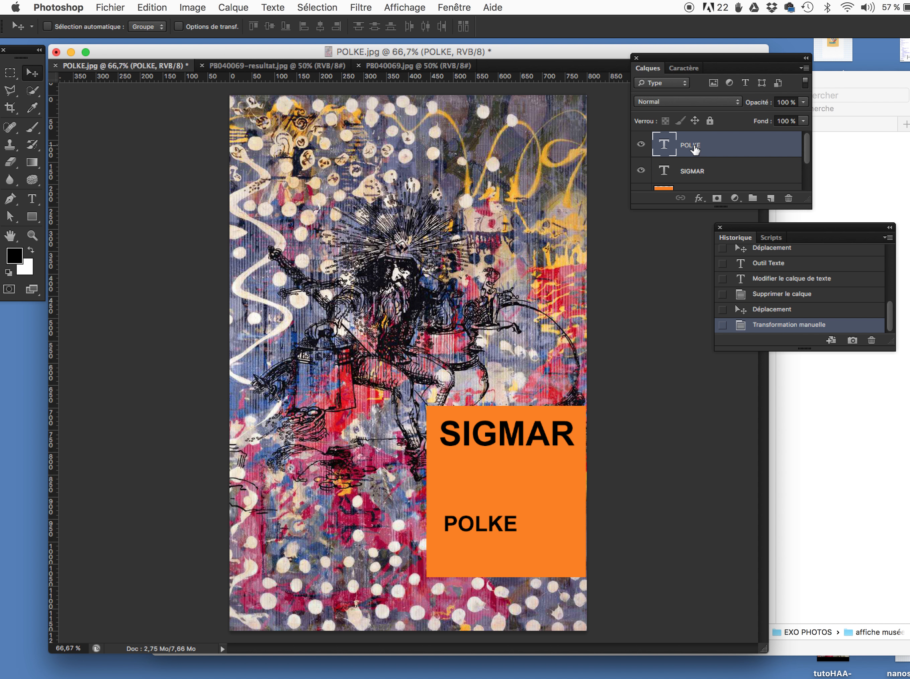
key("super+t")
left_click_drag(520, 511, 576, 476)
left_click_drag(565, 518, 579, 498)
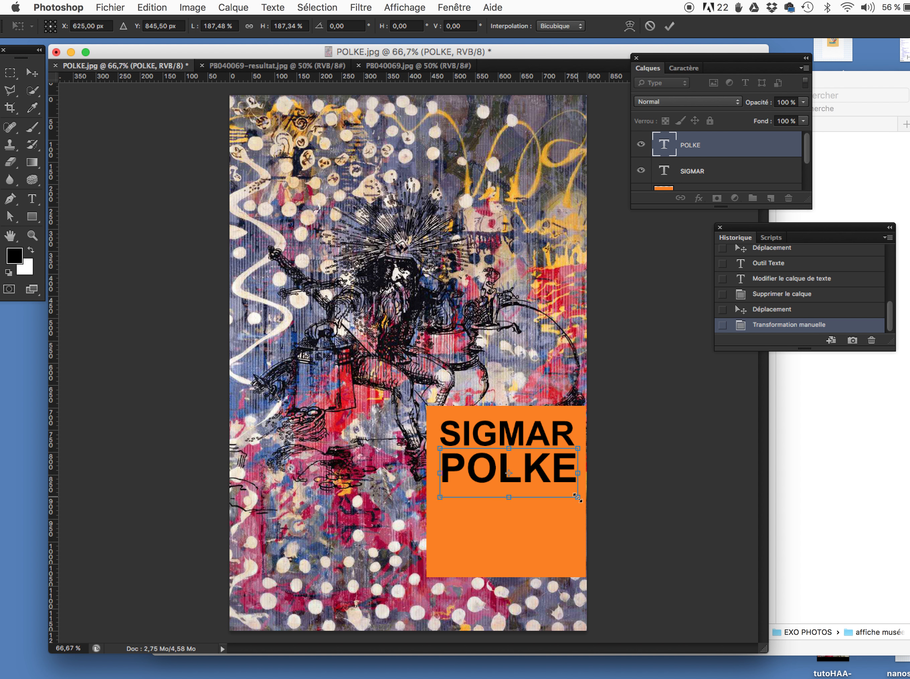
key("Return")
Nudge the POLKE text slightly downward to widen the gap below SIGMAR
left_click_drag(528, 478, 528, 477)
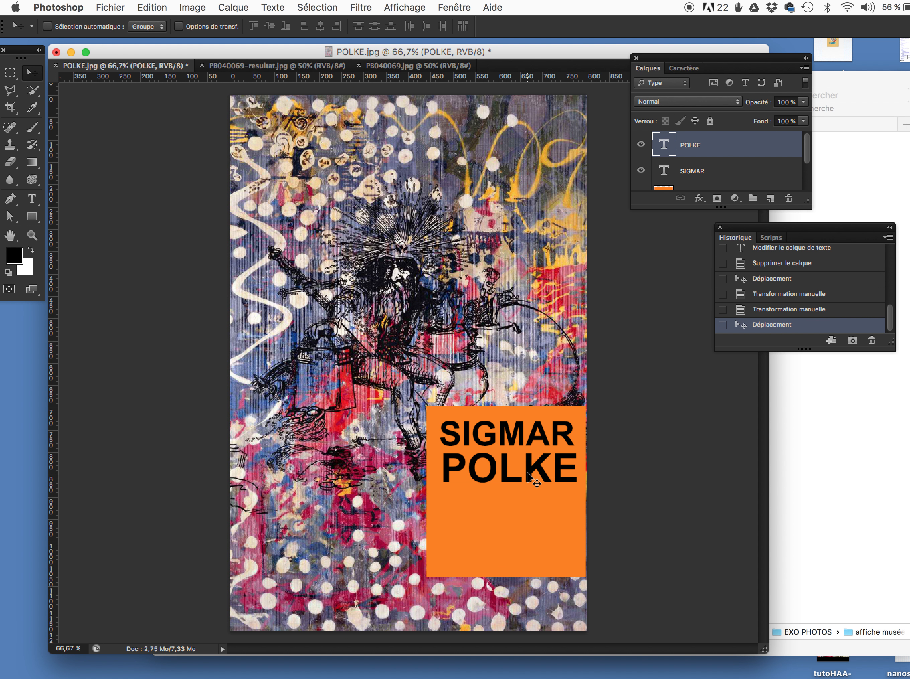
key("Down")
key("Down")
key("Down")
key("Down")
key("Down")
key("Down")
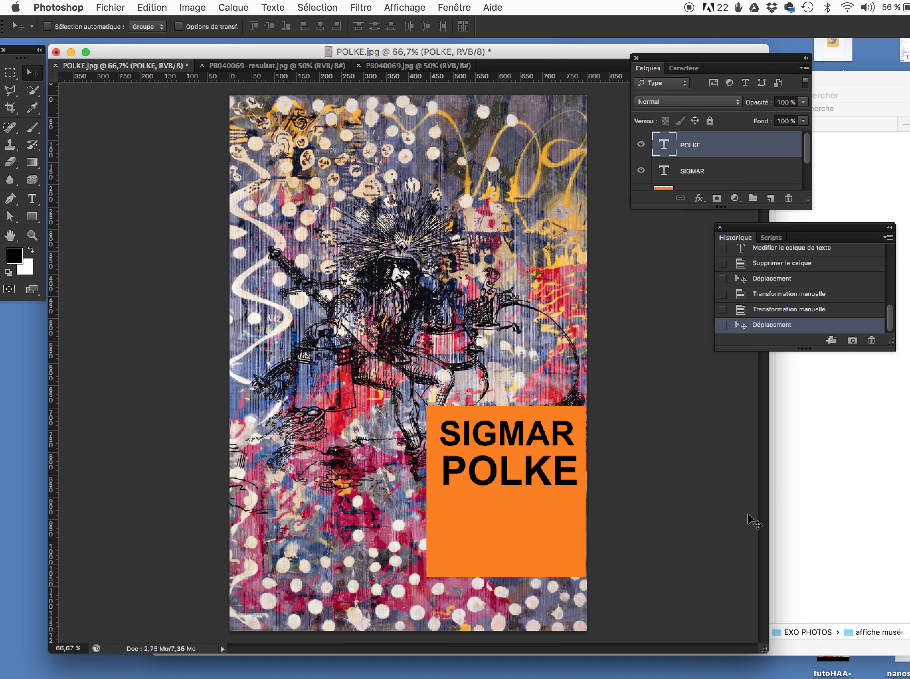
Switch to Finder and open logo-musee.ai from the affiche musée folder in Photoshop
left_click(808, 446)
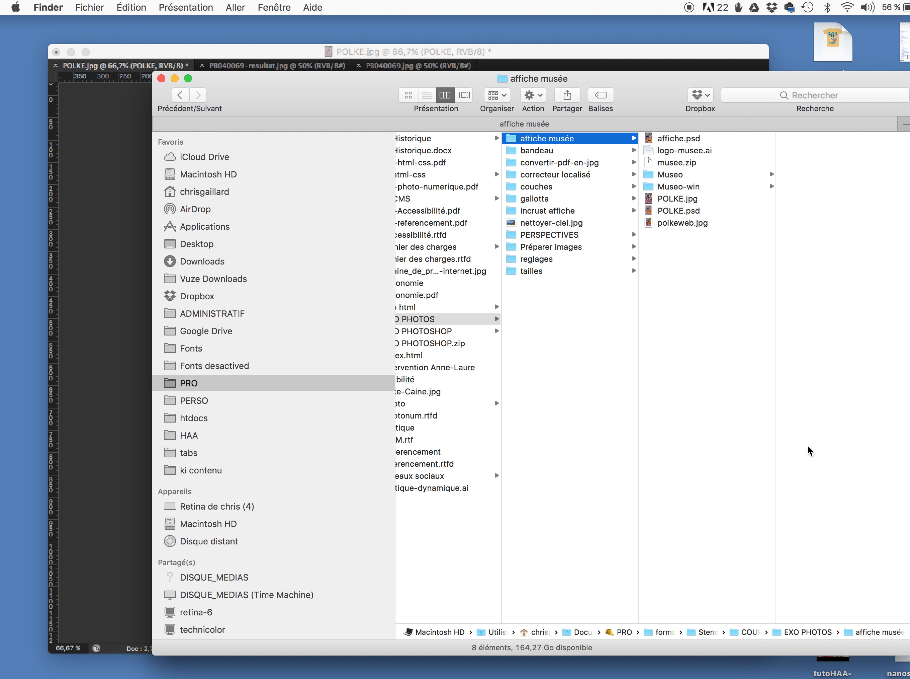
left_click(684, 152)
left_click_drag(684, 154, 216, 654)
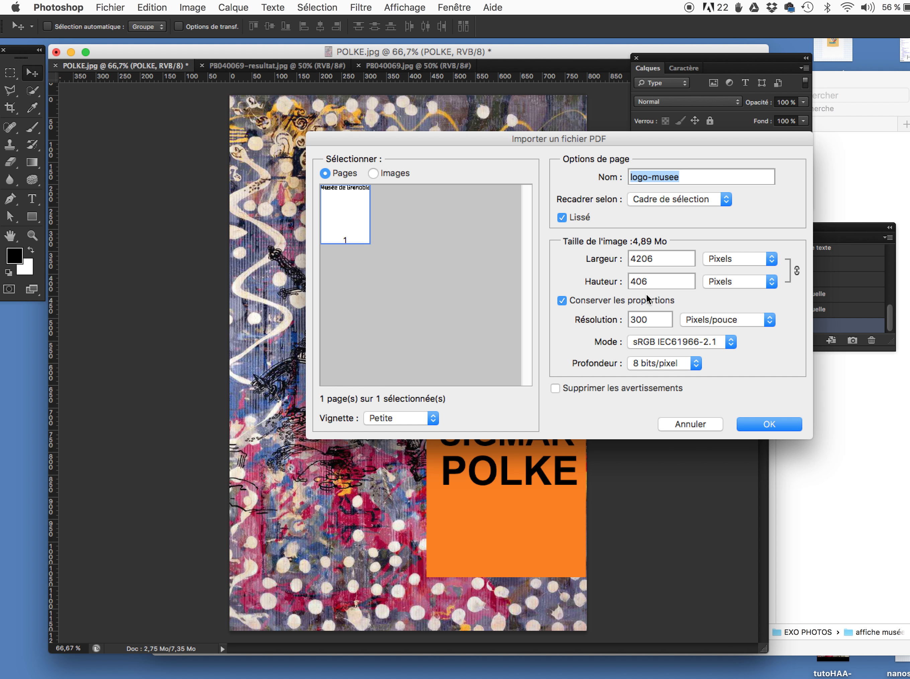
Import the logo page at a resolution of 72 pixels per inch and a width of 500 pixels
double_click(664, 259)
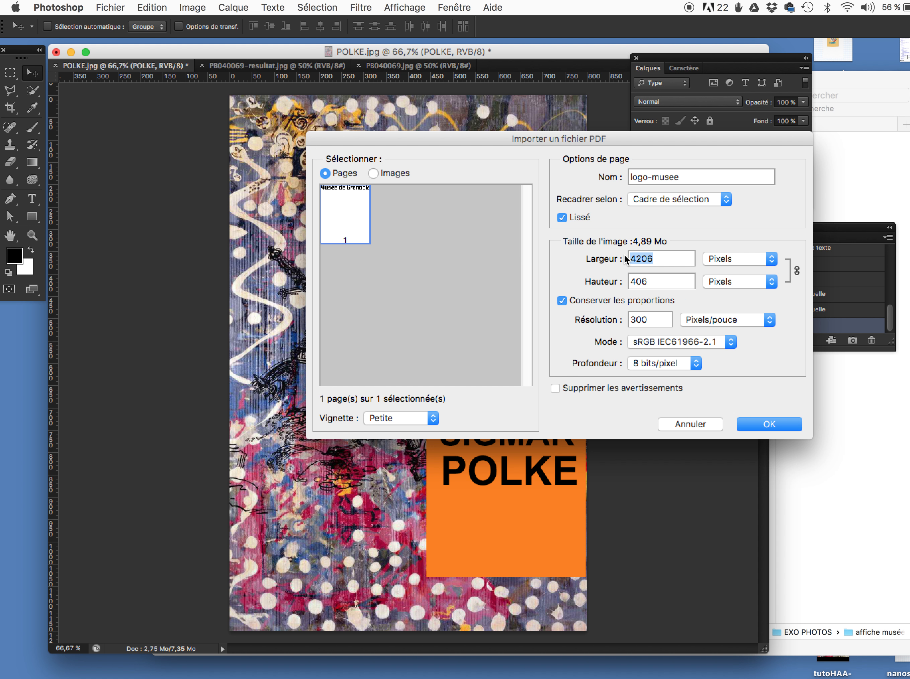
type("500")
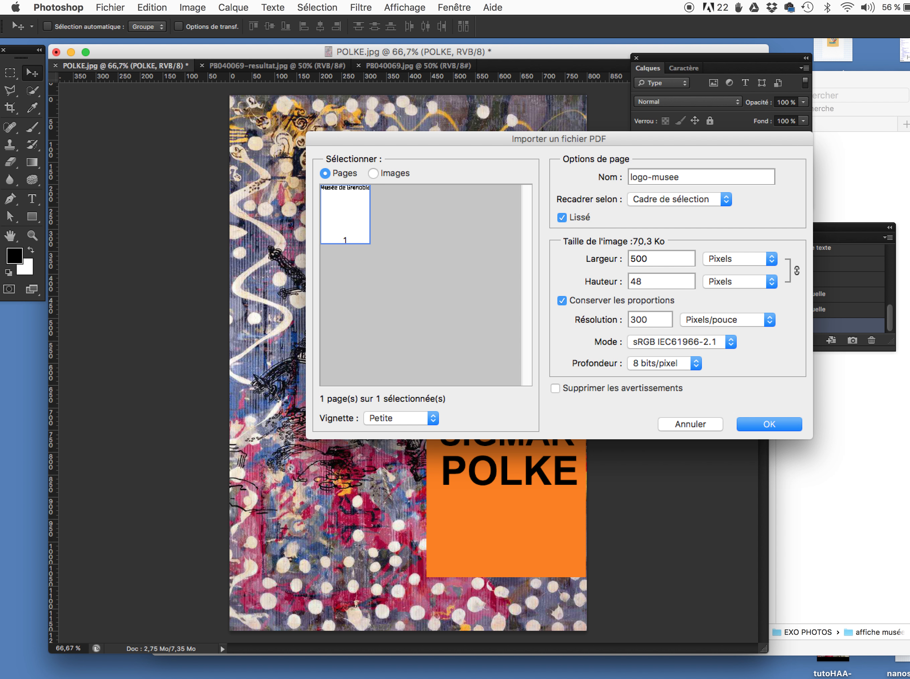
double_click(655, 320)
type("72")
left_click_drag(665, 259, 561, 255)
type("500")
left_click(770, 424)
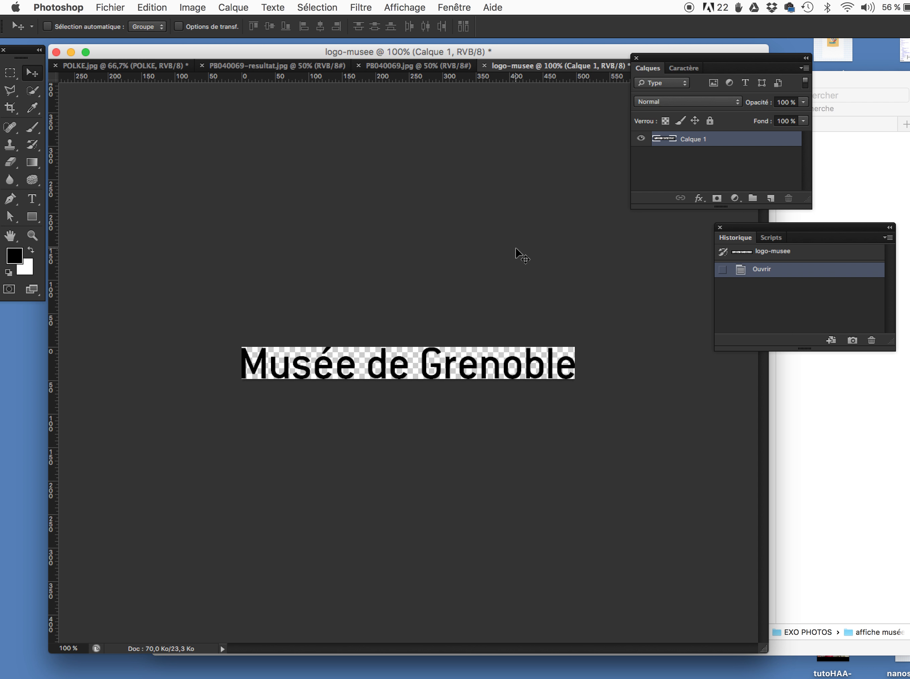
Copy the entire Musée de Grenoble logo into POLKE.jpg and place it below the POLKE text
key("super+a")
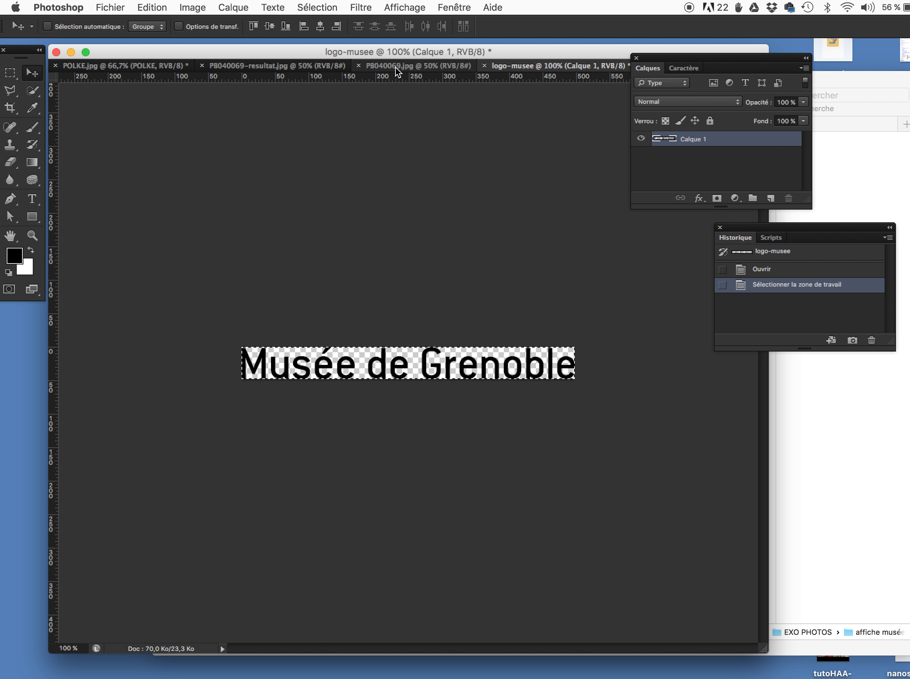
key("super+a")
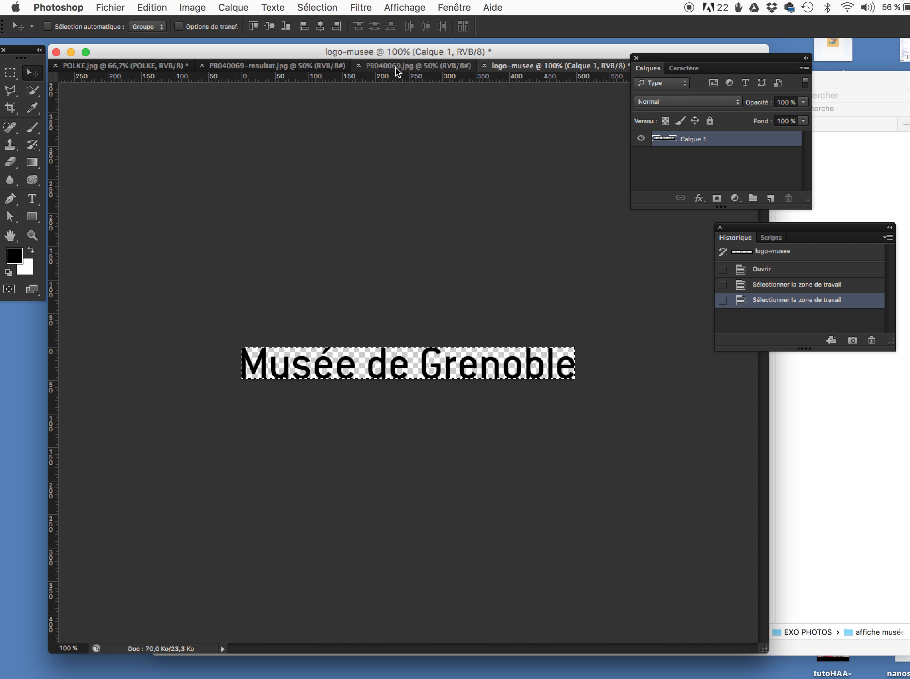
left_click(396, 67)
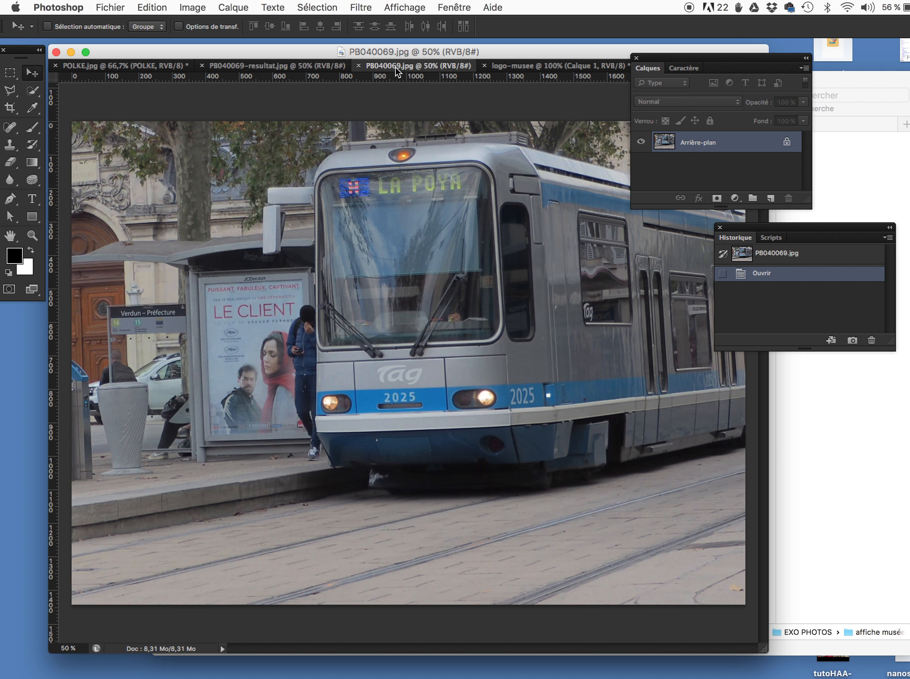
left_click(270, 66)
left_click(155, 65)
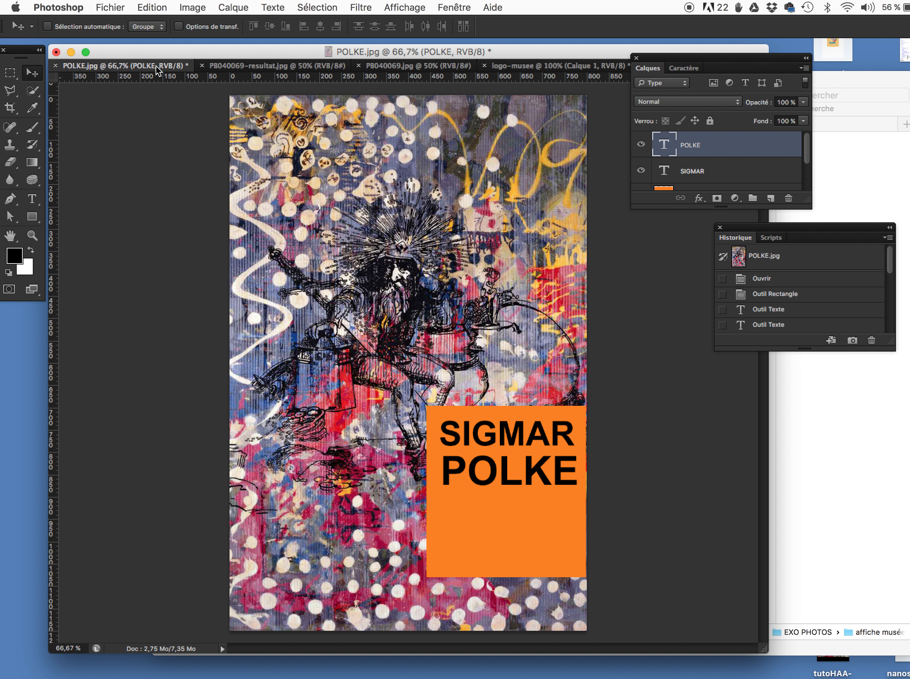
key("super+v")
left_click_drag(447, 370, 496, 512)
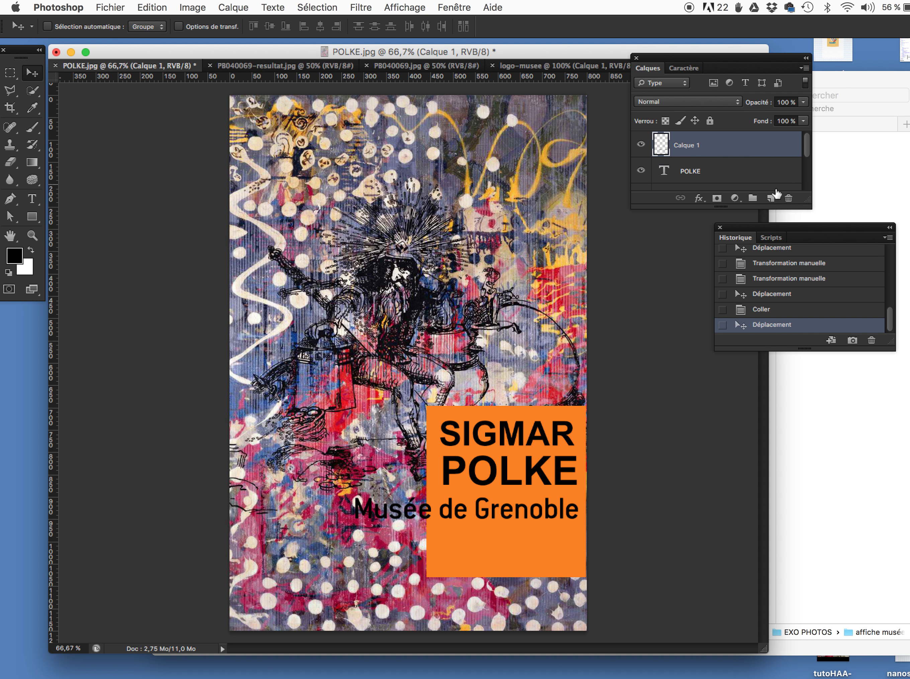
Scale the Musée de Grenoble logo to about 62% and align it under POLKE inside the orange rectangle
left_click_drag(808, 200, 797, 284)
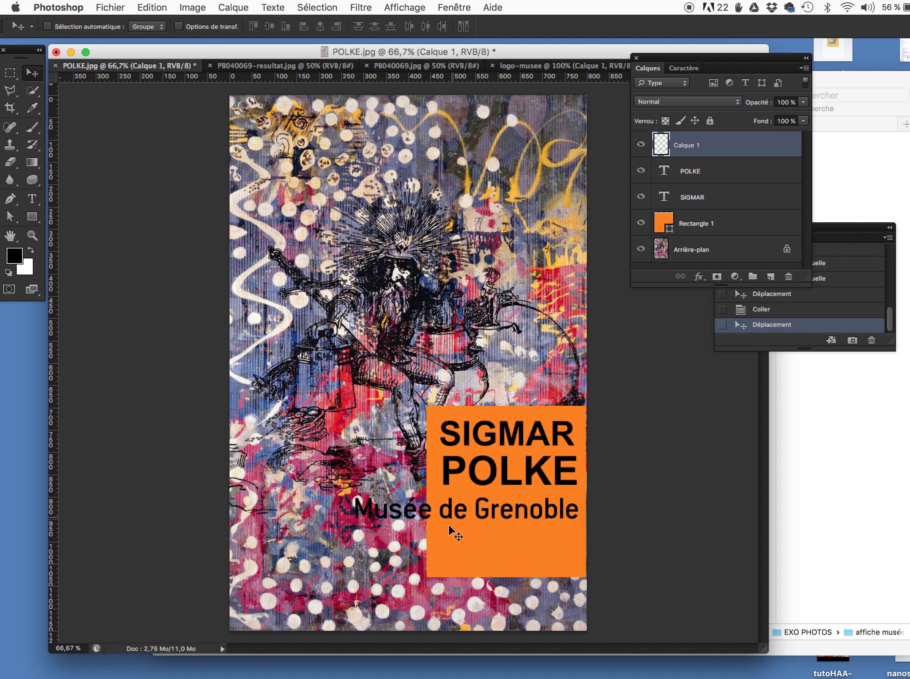
left_click(152, 7)
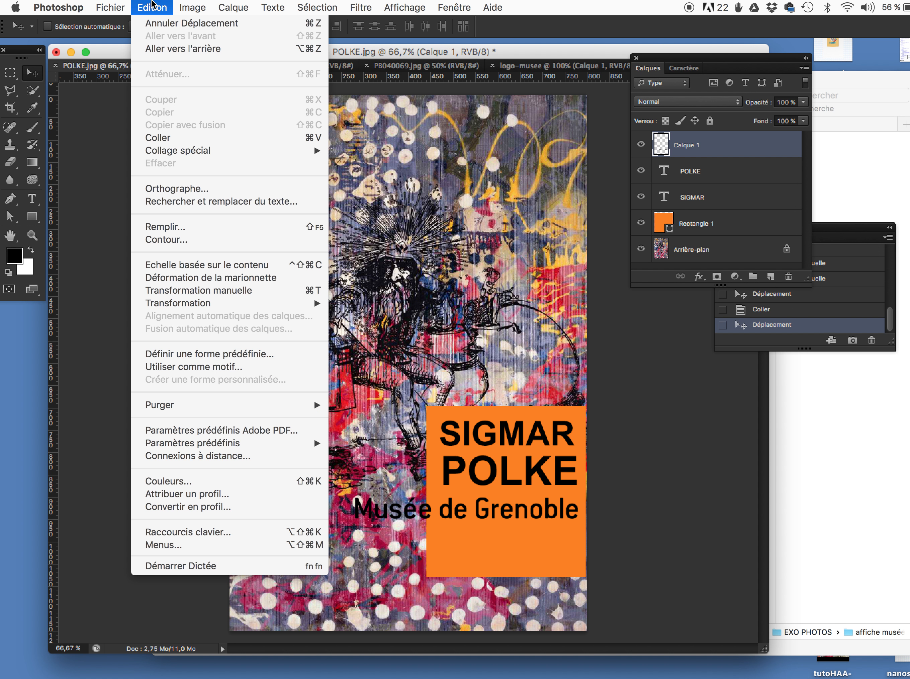
left_click(151, 4)
key("super+t")
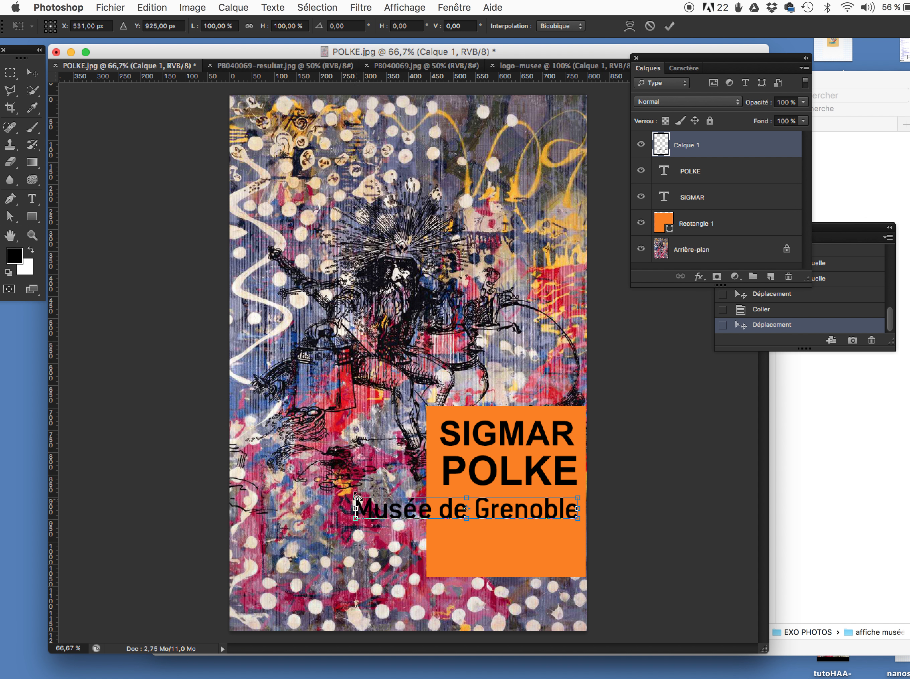
left_click_drag(356, 497, 439, 506)
key("shift+Up")
key("shift+Up")
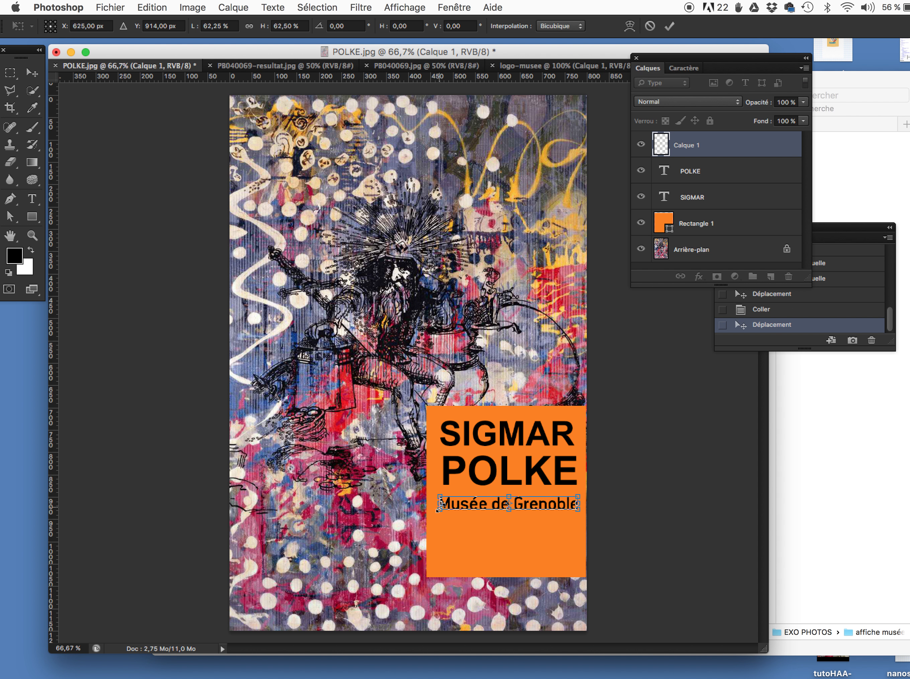
key("Return")
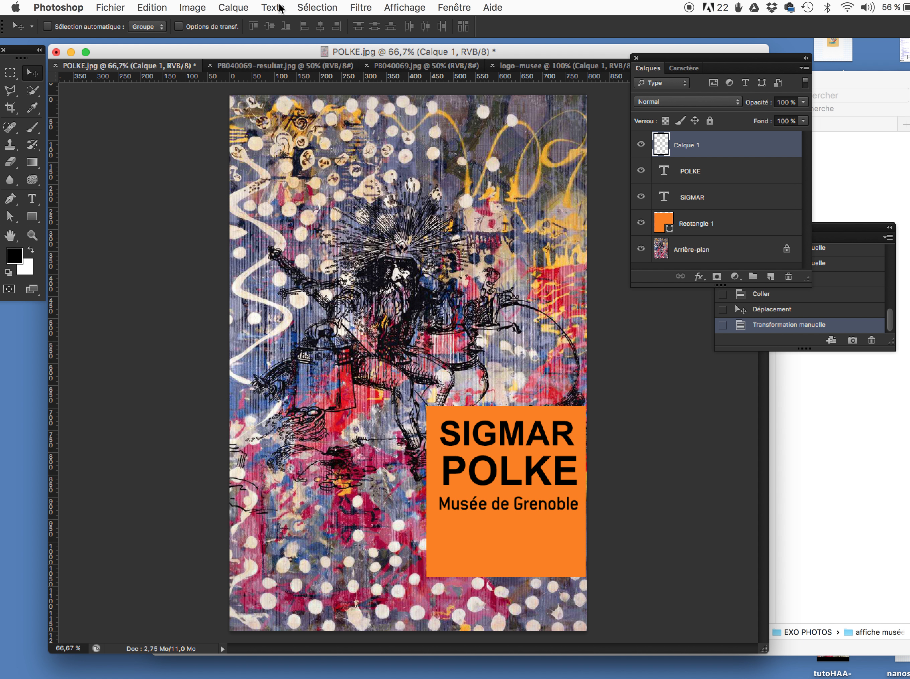
Lighten the Musée de Grenoble logo to grey with Levels, setting the black output level to 104
key("super+l")
left_click_drag(432, 366, 502, 366)
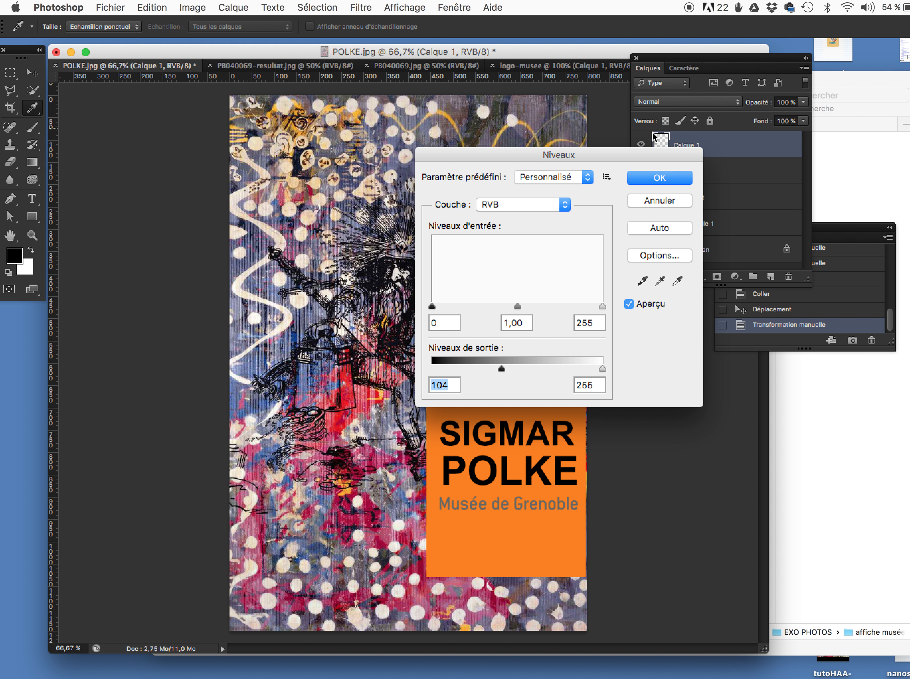
key("Return")
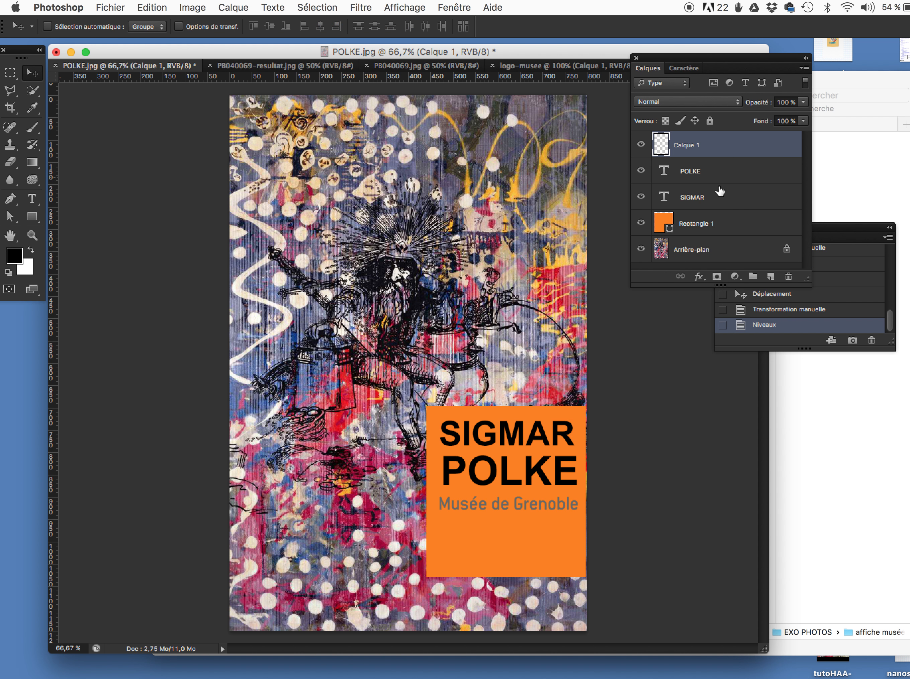
Try an image adjustment on the painting's background layer, and check the tram stop photo for comparison
left_click(698, 252)
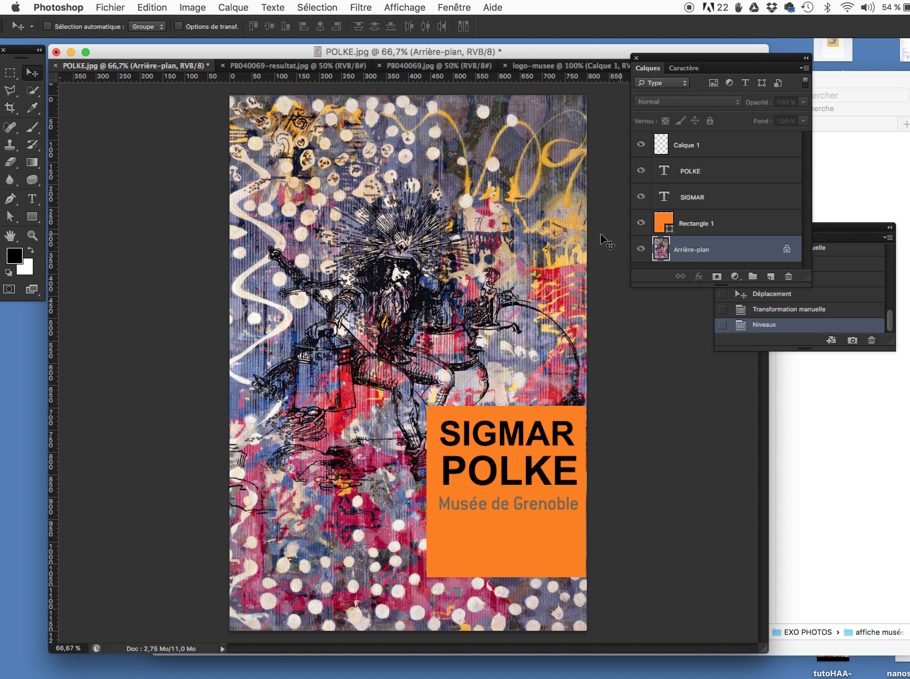
left_click(192, 8)
mouse_move(197, 45)
left_click(371, 57)
left_click_drag(303, 435, 264, 434)
left_click_drag(264, 434, 304, 434)
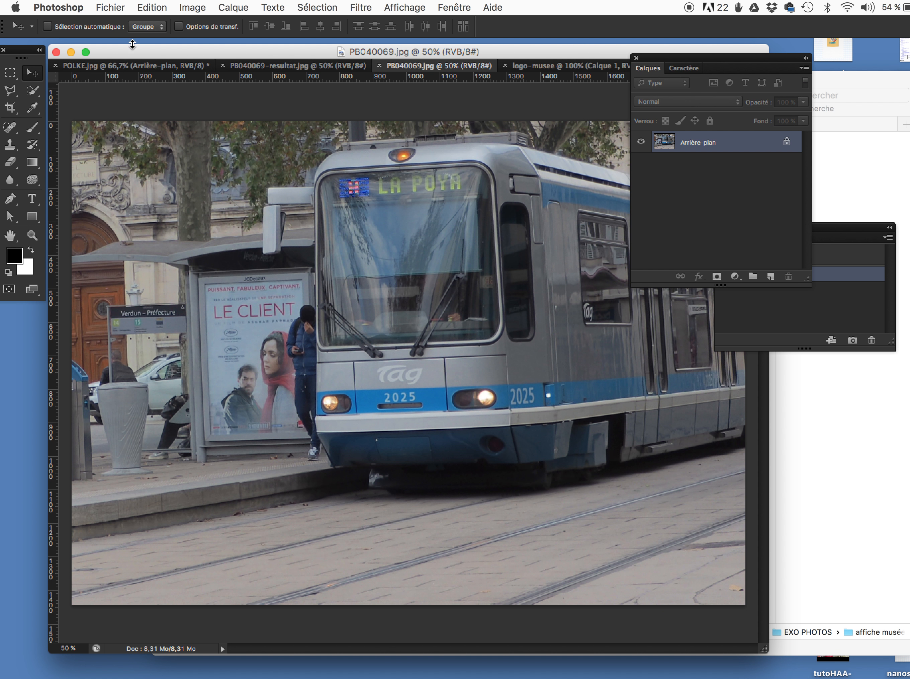
left_click(132, 65)
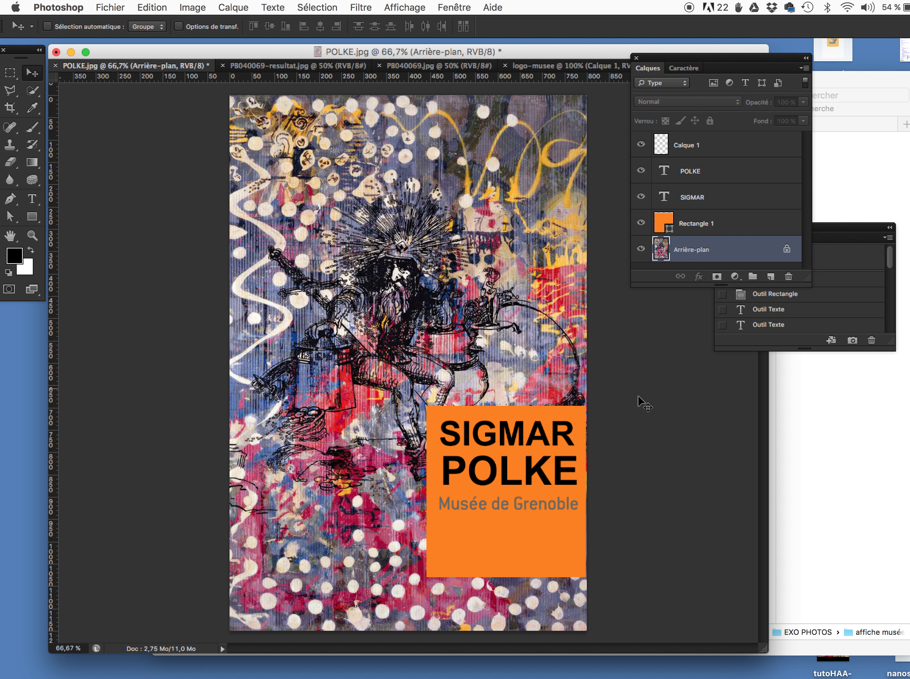
Shorten the orange rectangle from its lower edge to about 67% height, ending just beneath the Musée de Grenoble logo
left_click(700, 223)
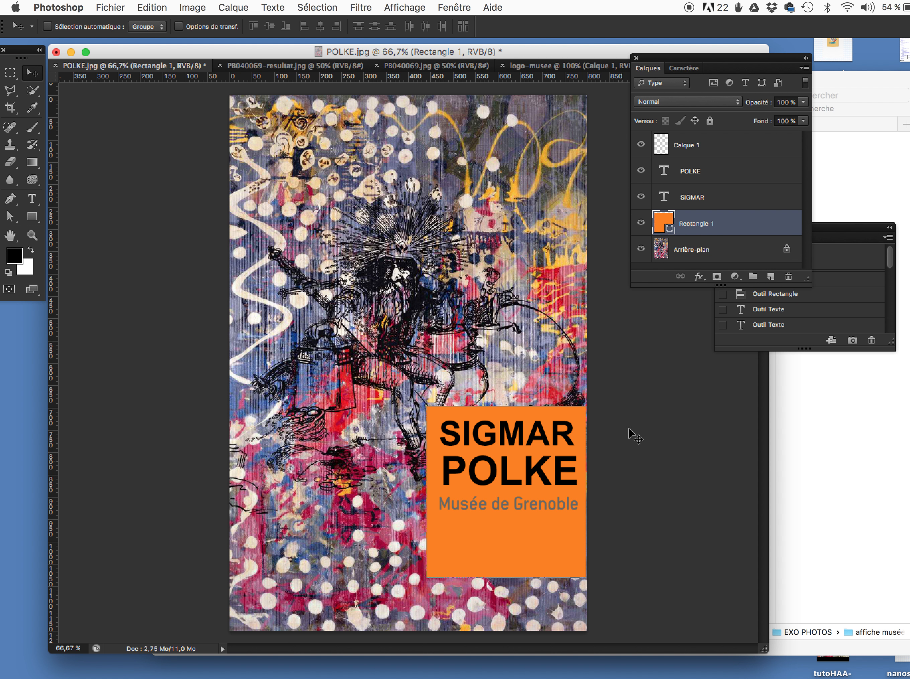
key("super+t")
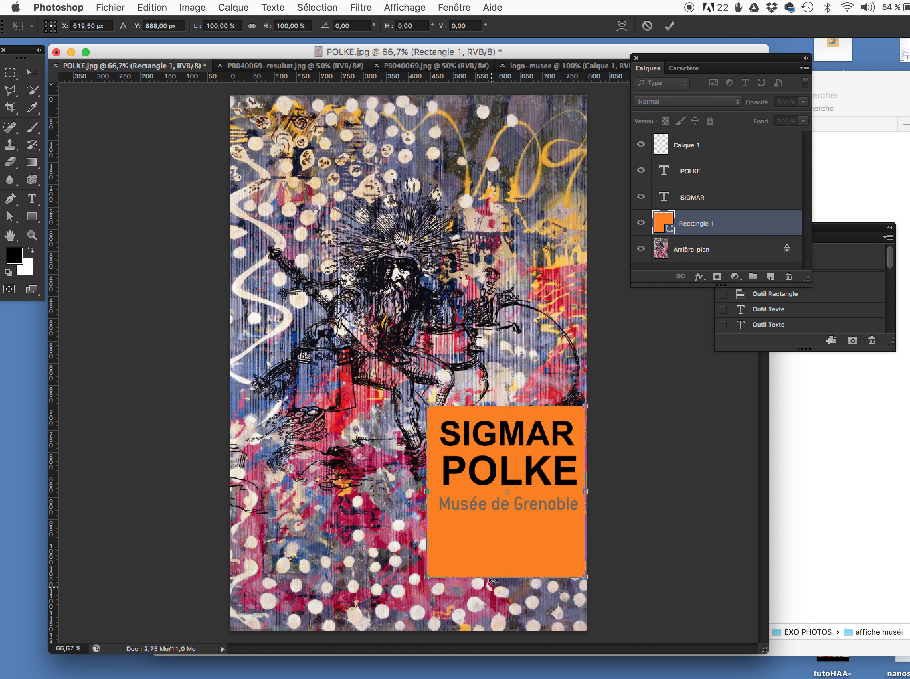
left_click_drag(507, 576, 515, 517)
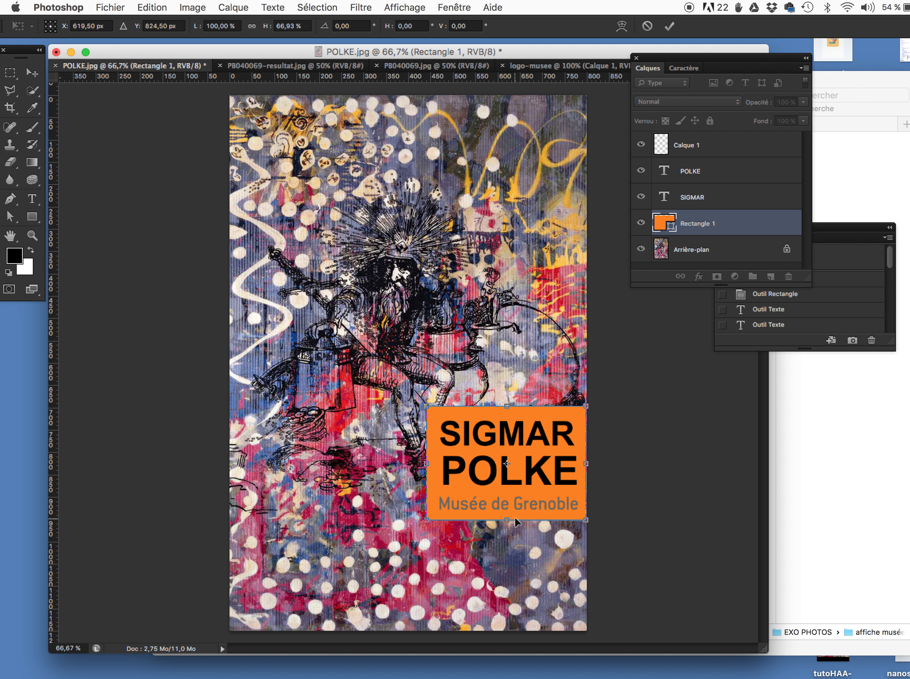
key("Return")
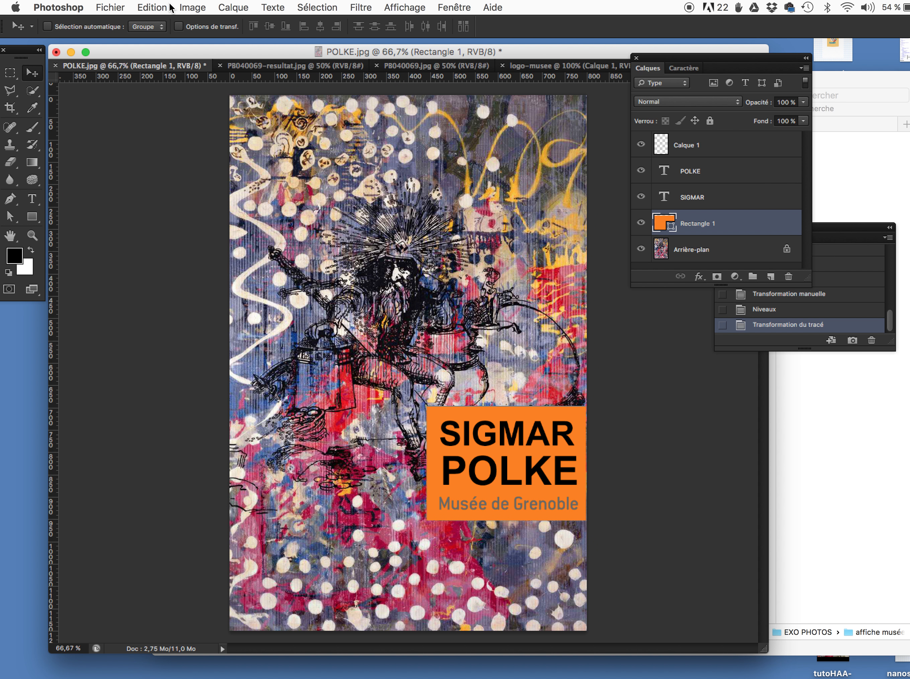
Check the tram stop photo PB040069.jpg, return to POLKE.jpg, enlarge its layer list and toggle the orange rectangle's visibility
left_click(422, 65)
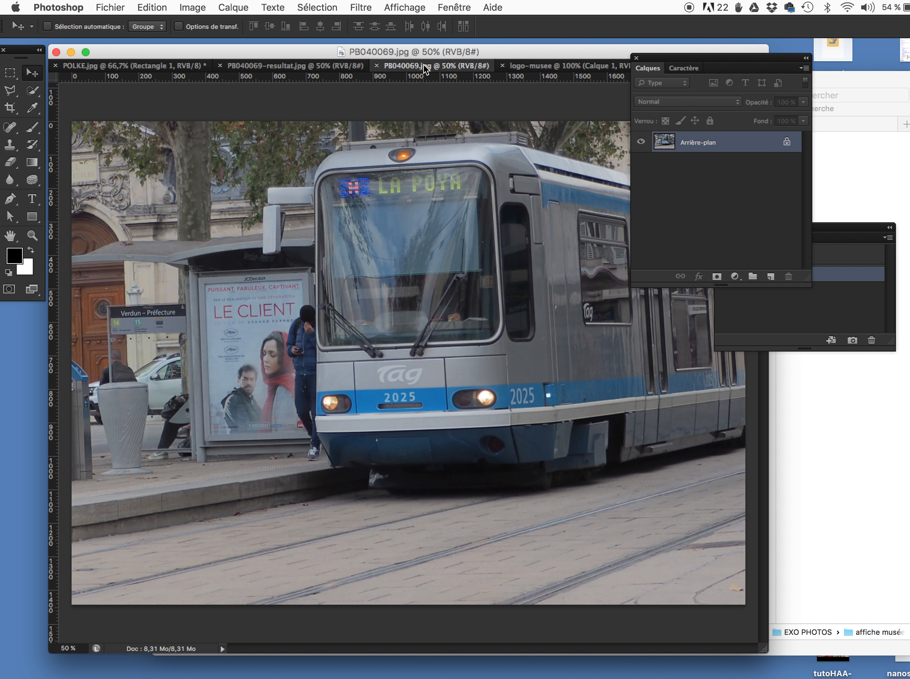
left_click(148, 65)
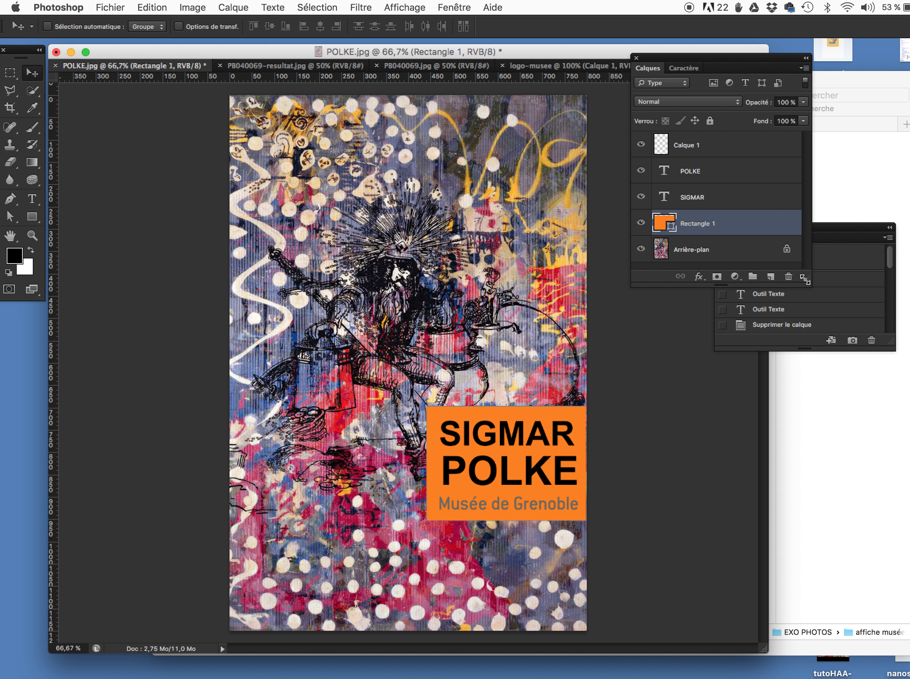
left_click_drag(806, 279, 819, 348)
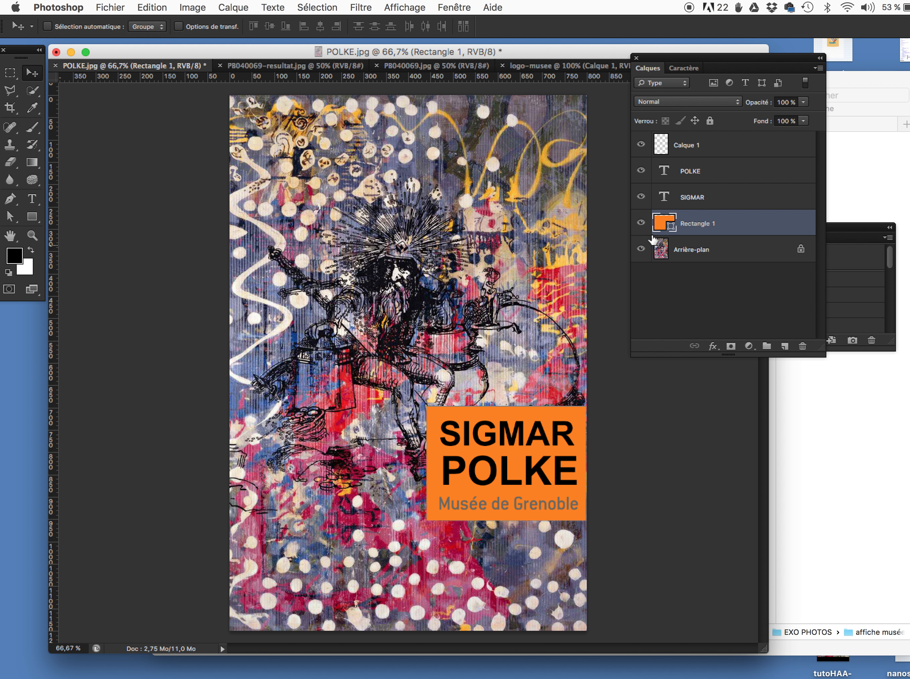
left_click(642, 223)
left_click(641, 223)
left_click(111, 7)
left_click(110, 7)
Select the whole POLKE.jpg canvas and copy all its visible layers merged
left_click(671, 249)
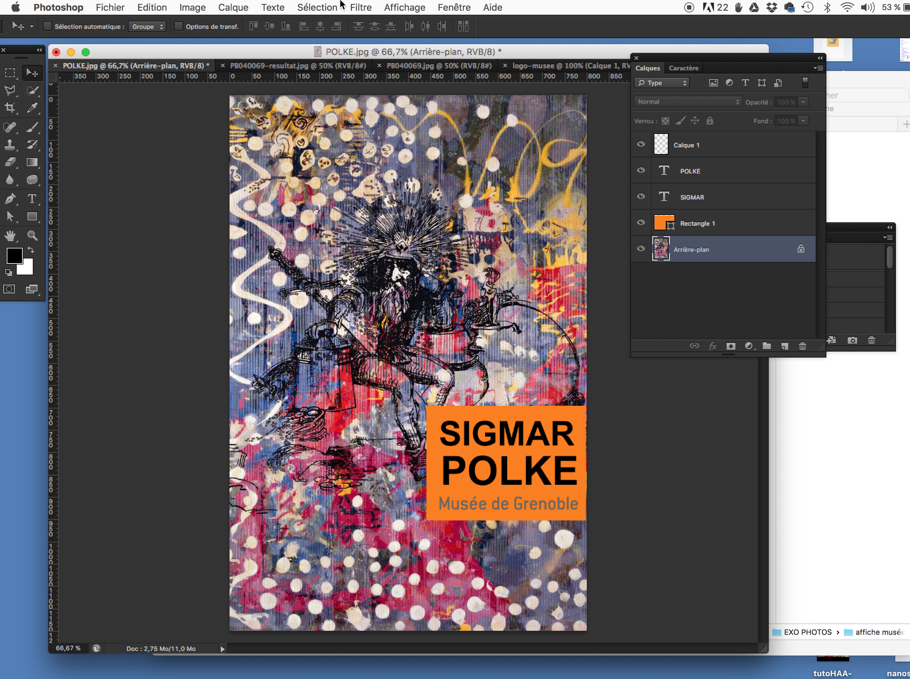
left_click(313, 7)
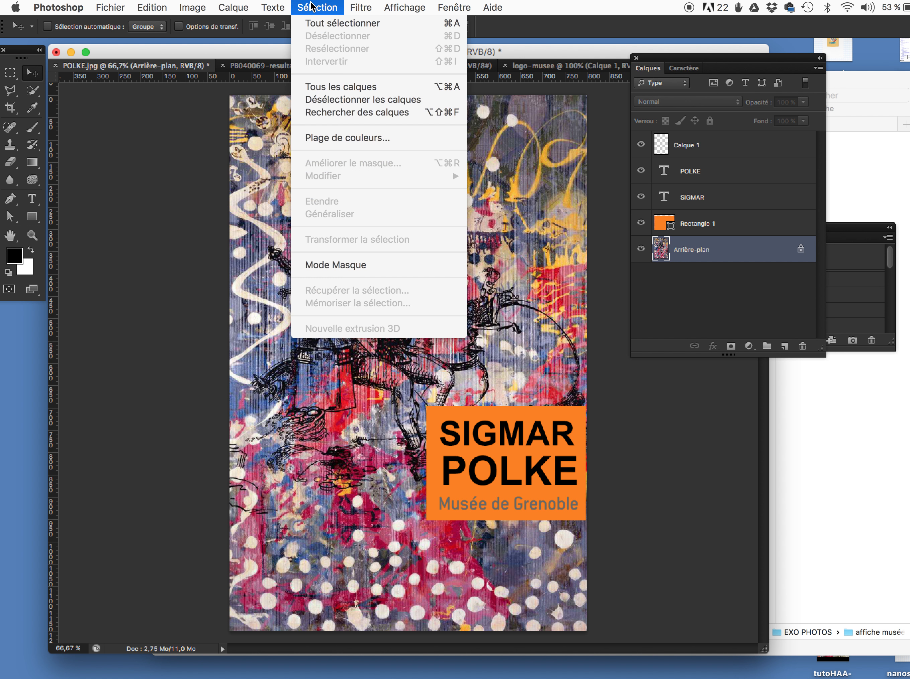
left_click(323, 23)
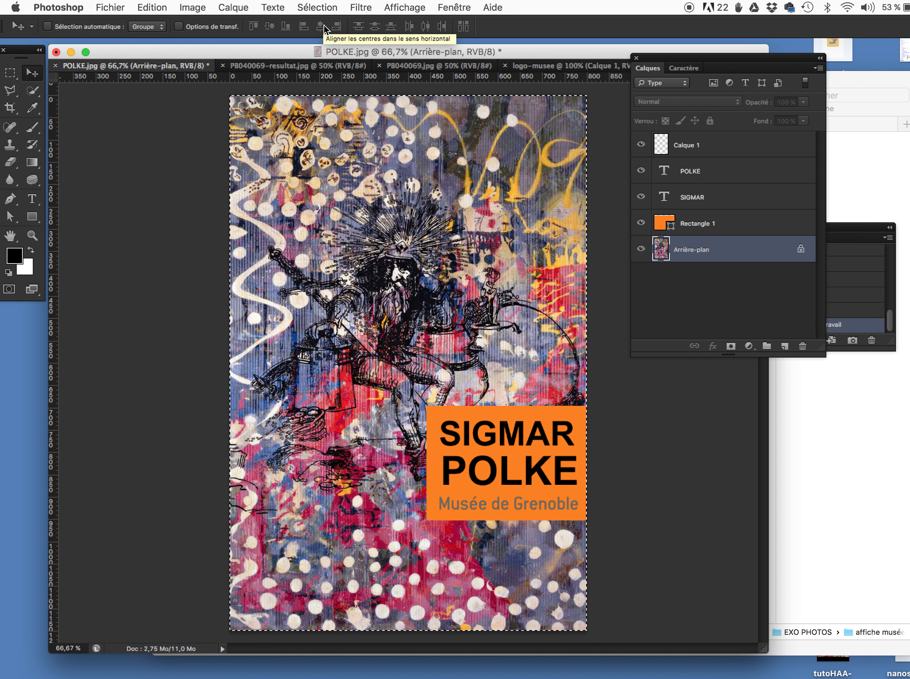
left_click(150, 5)
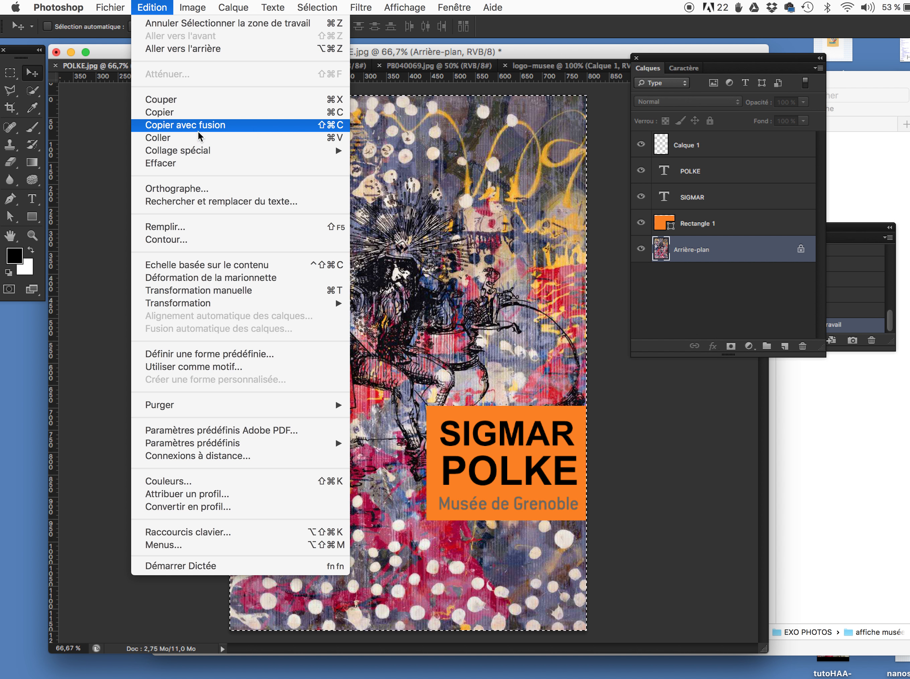
mouse_move(202, 152)
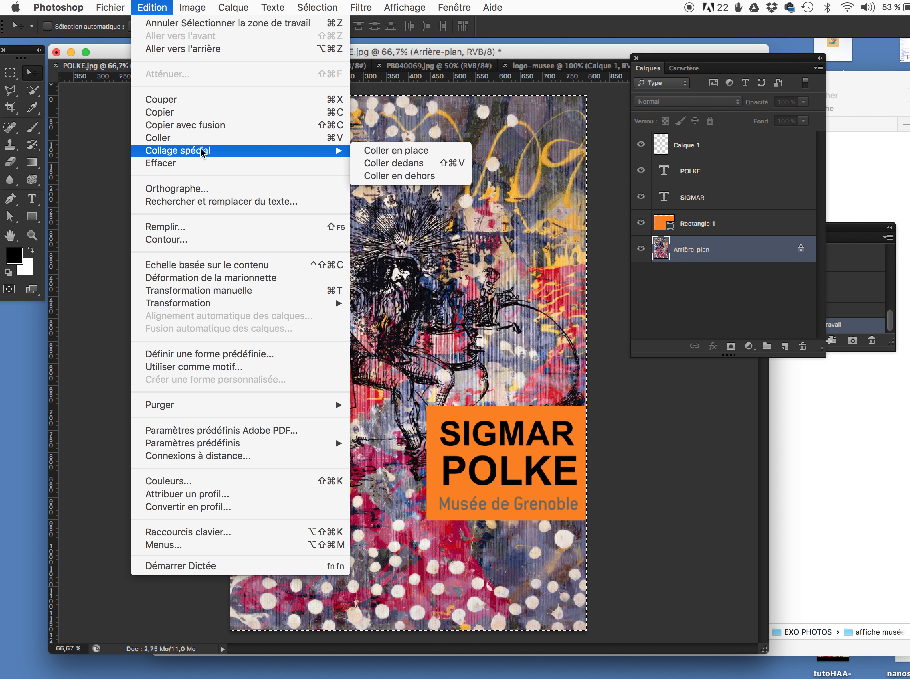
left_click(205, 125)
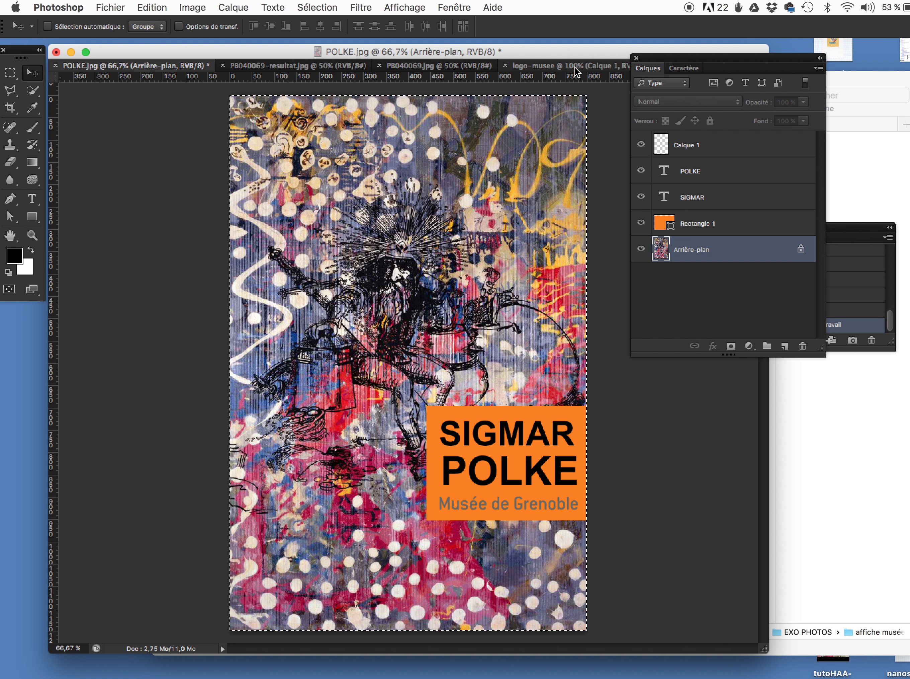
Paste the merged poster into PB040069.jpg and move it beside the LE CLIENT advertisement, leaving the advertisement uncovered
left_click(531, 66)
left_click(433, 66)
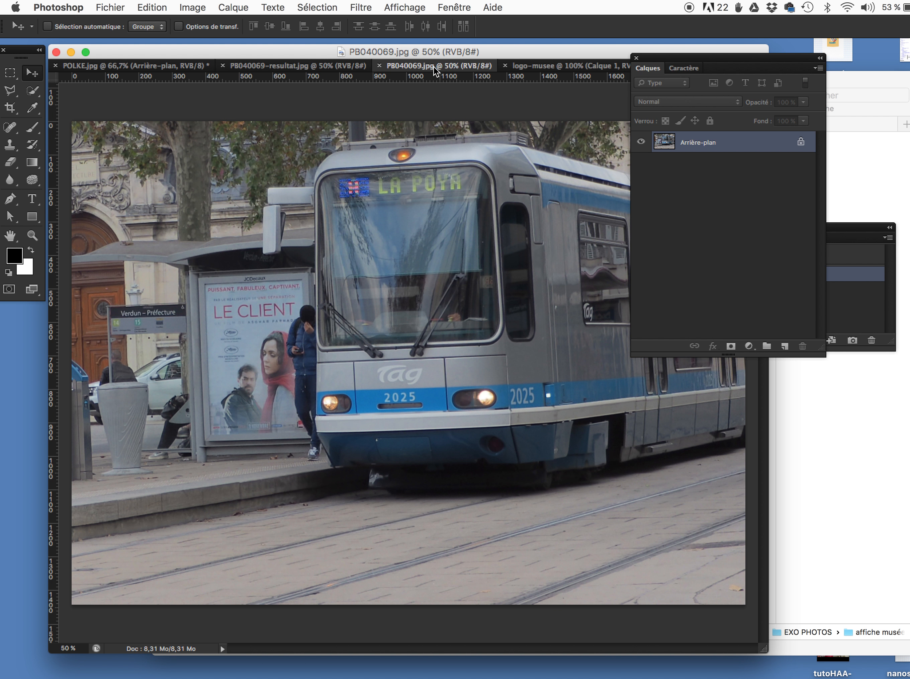
key("super+v")
mouse_move(340, 215)
left_mouse_down()
mouse_move(312, 221)
mouse_move(259, 336)
mouse_move(284, 307)
mouse_move(320, 194)
mouse_move(325, 201)
left_mouse_up()
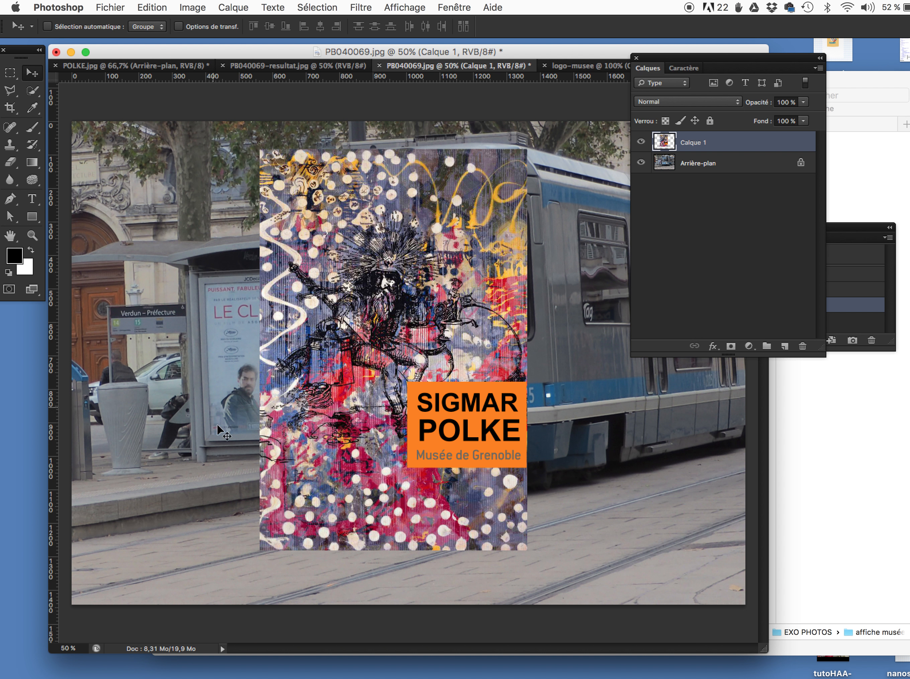
left_click_drag(260, 275, 317, 269)
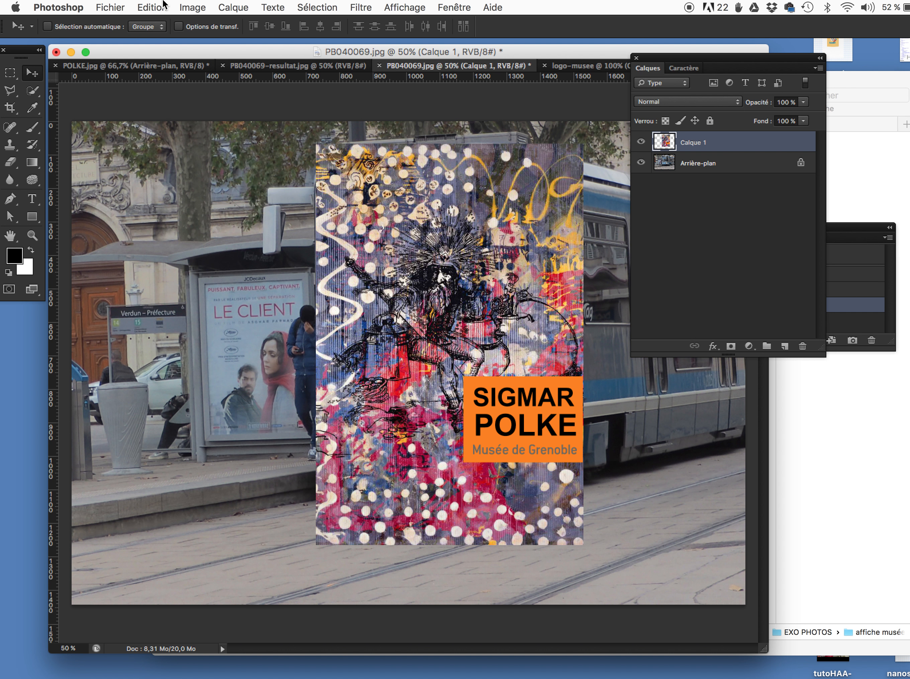
Distort the pasted poster by its four corners to roughly cover the LE CLIENT advertisement in the tram shelter
left_click(163, 5)
mouse_move(216, 305)
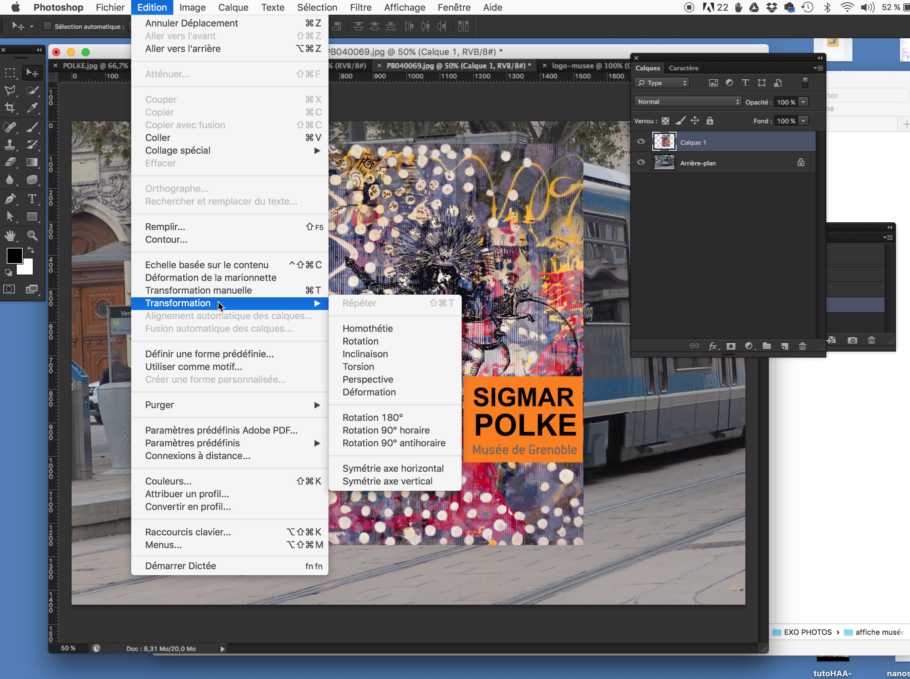
left_click(386, 368)
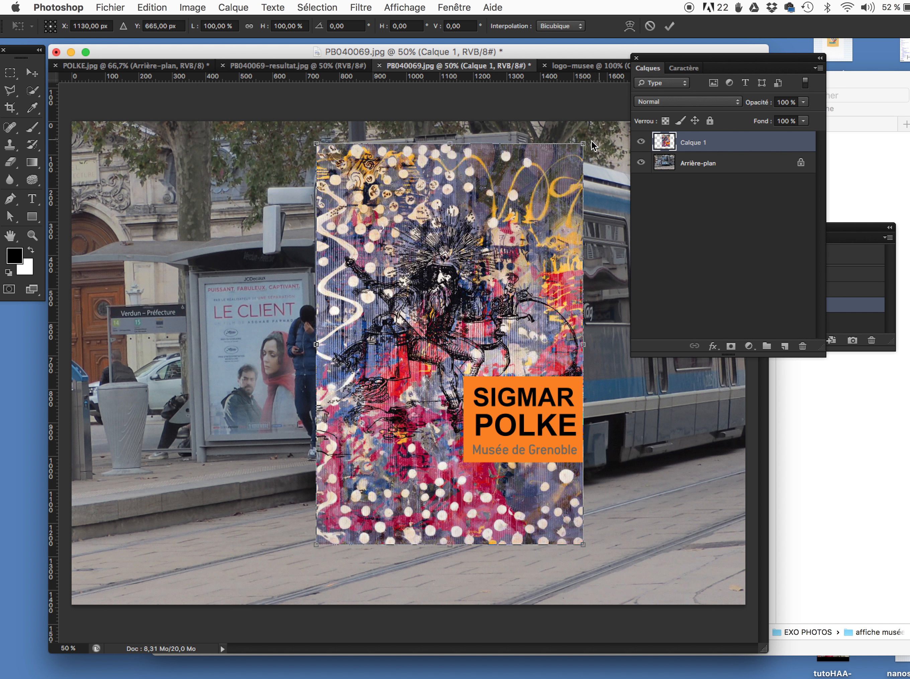
left_click_drag(317, 145, 211, 291)
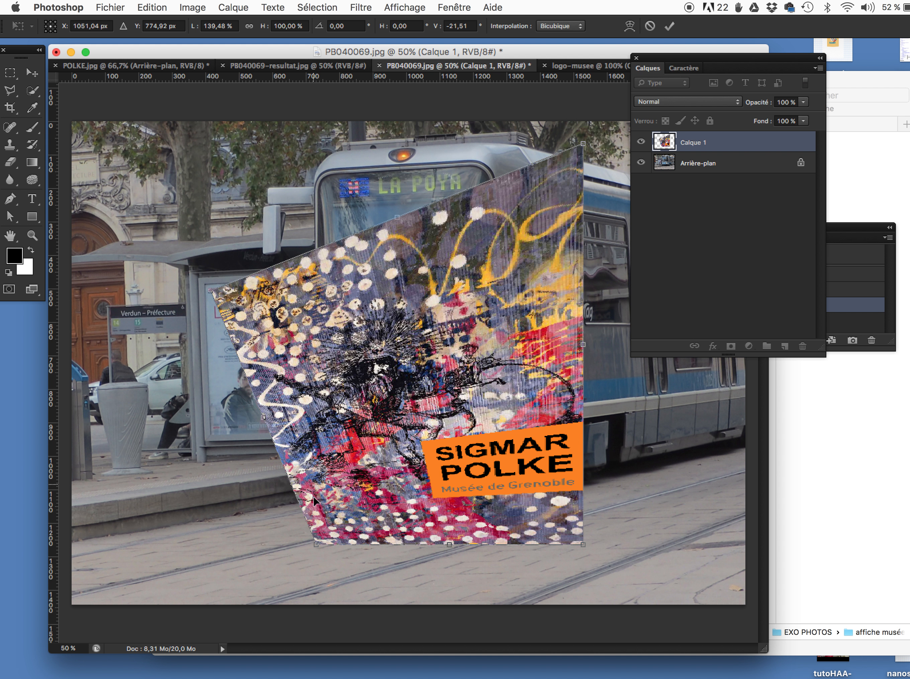
left_click_drag(316, 545, 216, 432)
left_click_drag(584, 144, 301, 292)
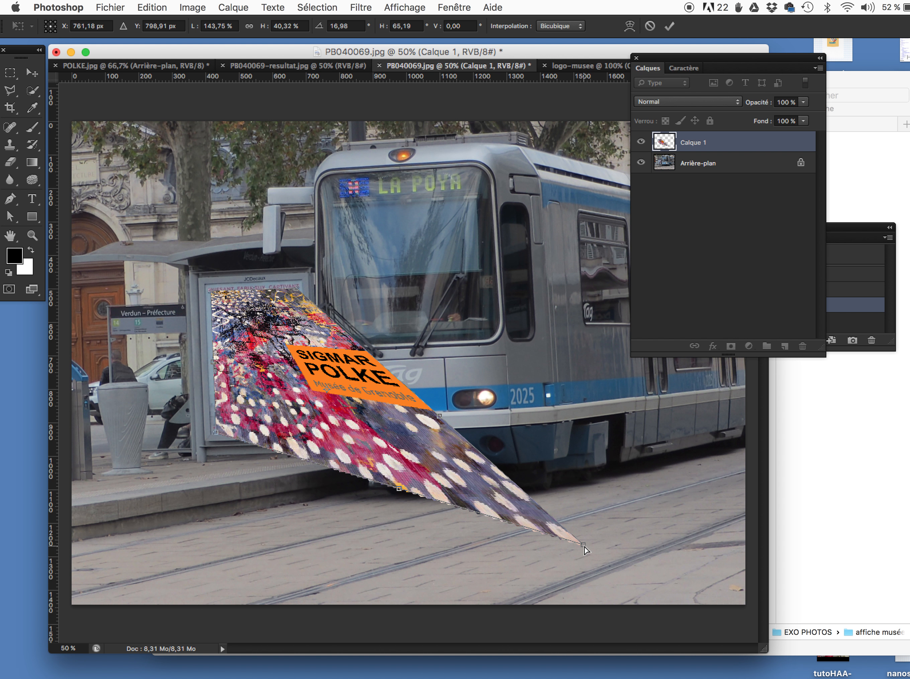
left_click_drag(586, 548, 303, 427)
Refine the distortion by fitting the poster's two upper corners to the inner upper corners of the shelter's display frame
key("super+plus")
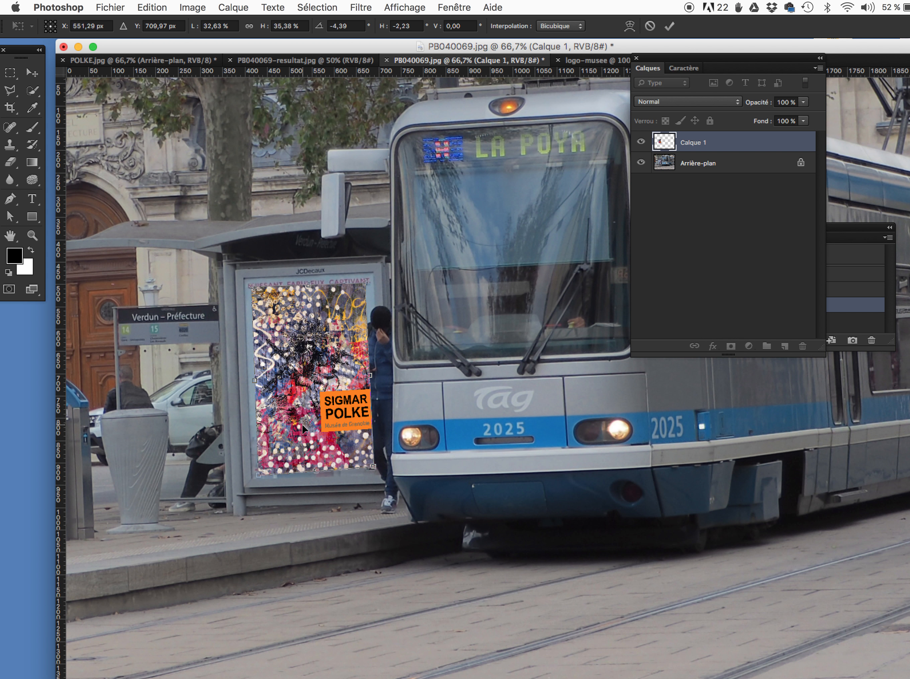
key("super+plus")
key("super+plus")
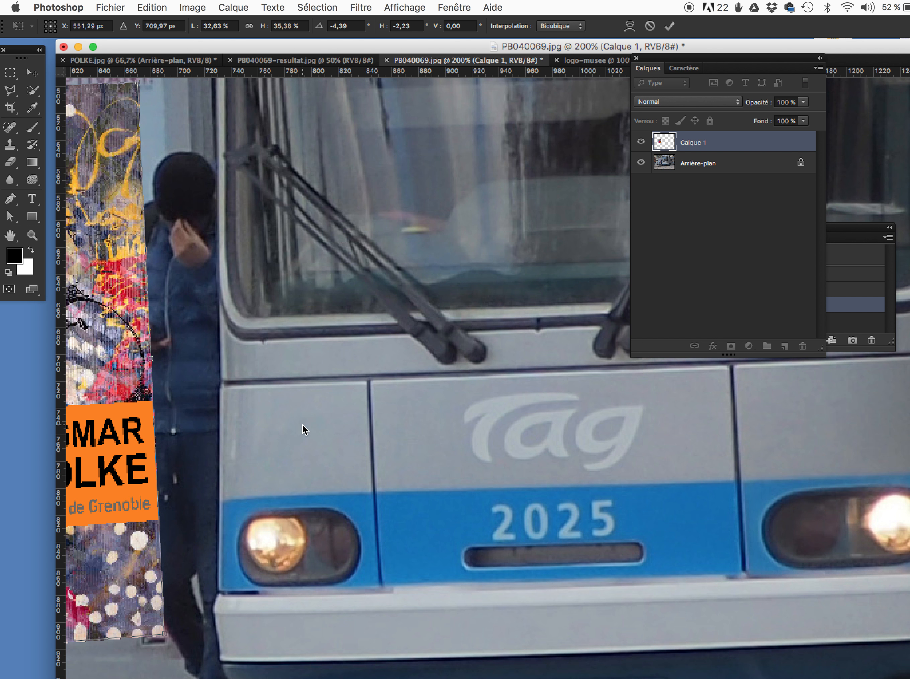
left_click_drag(99, 314, 475, 341)
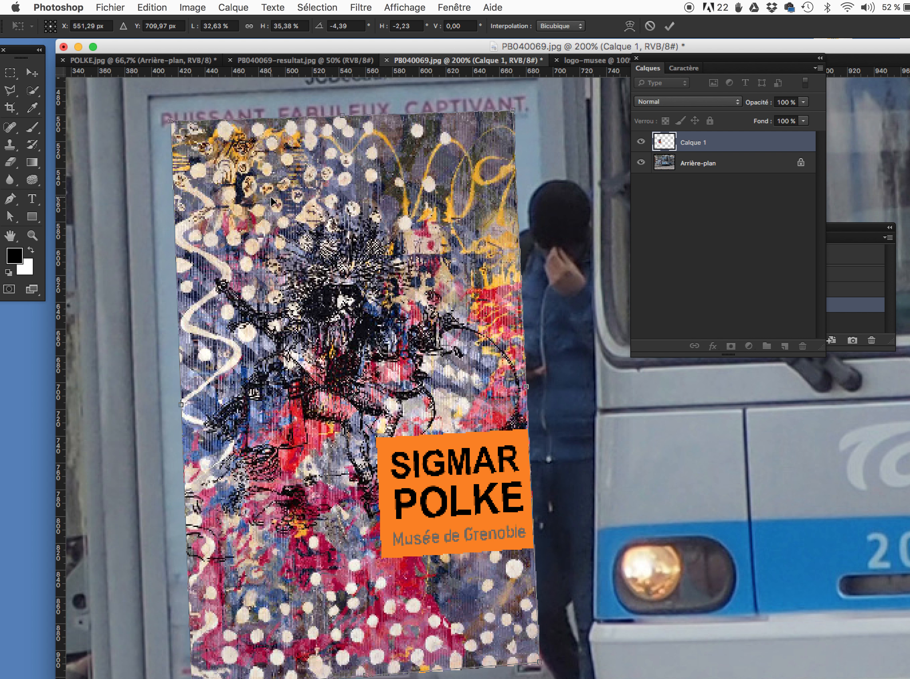
scroll(272, 202, "up", 4)
scroll(272, 201, "left", 3)
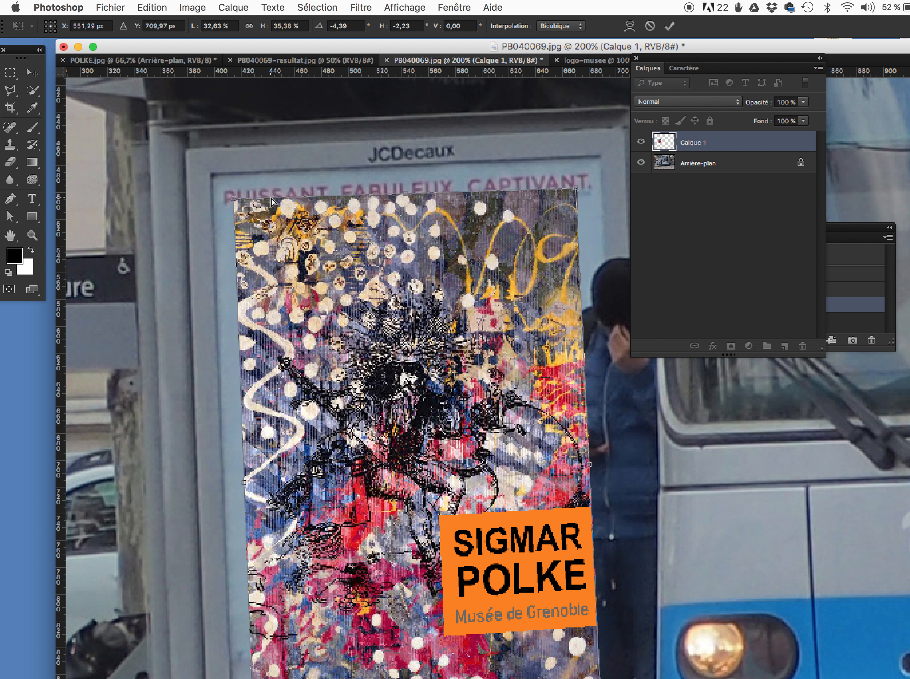
scroll(272, 198, "up", 5)
scroll(270, 205, "up", 3)
scroll(269, 205, "left", 6)
scroll(270, 205, "up", 4)
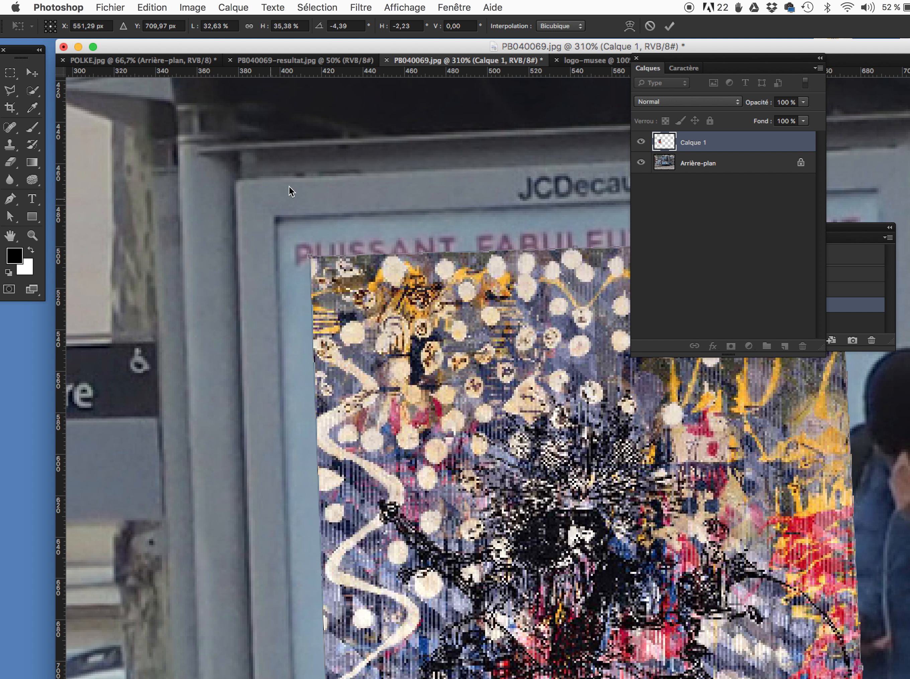
left_click_drag(294, 242, 281, 222)
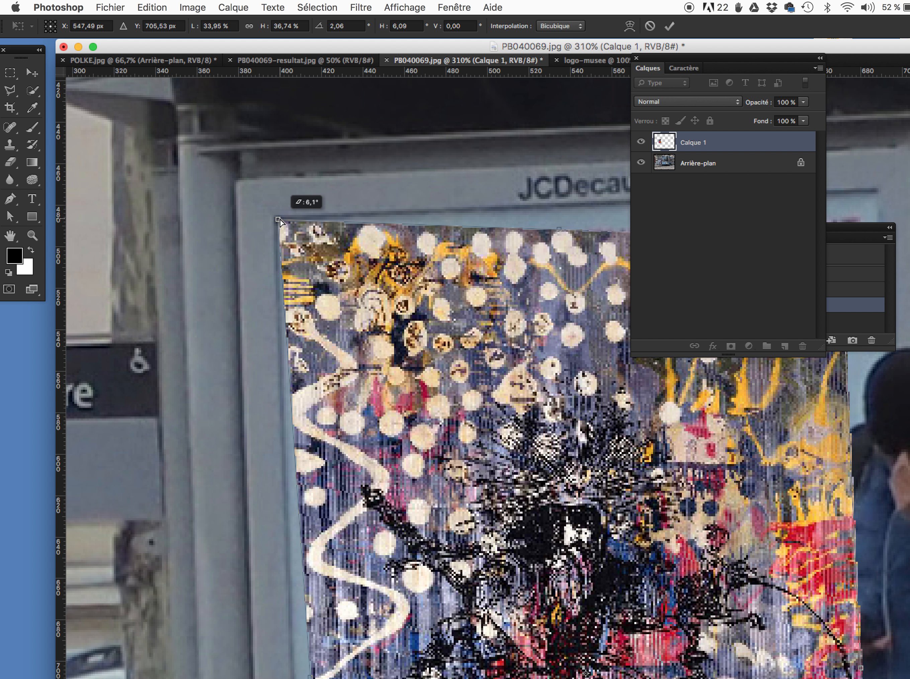
scroll(388, 234, "right", 5)
scroll(389, 235, "right", 15)
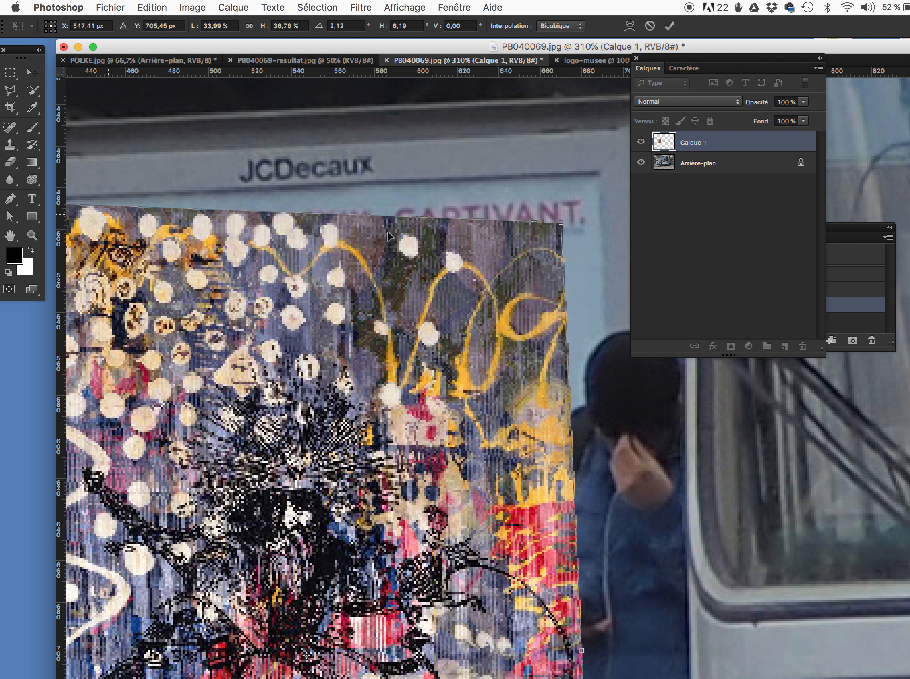
scroll(388, 230, "left", 11)
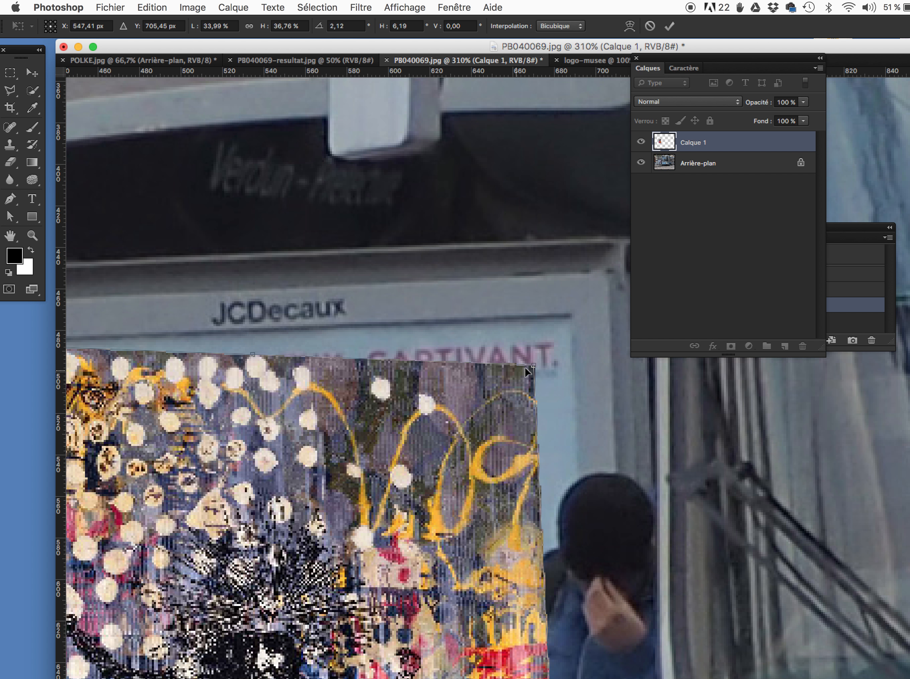
left_click_drag(534, 365, 571, 316)
Fit the poster's two lower corners to the inner lower edge of the shelter's display frame
scroll(387, 431, "left", 5)
scroll(386, 431, "down", 3)
scroll(387, 432, "left", 10)
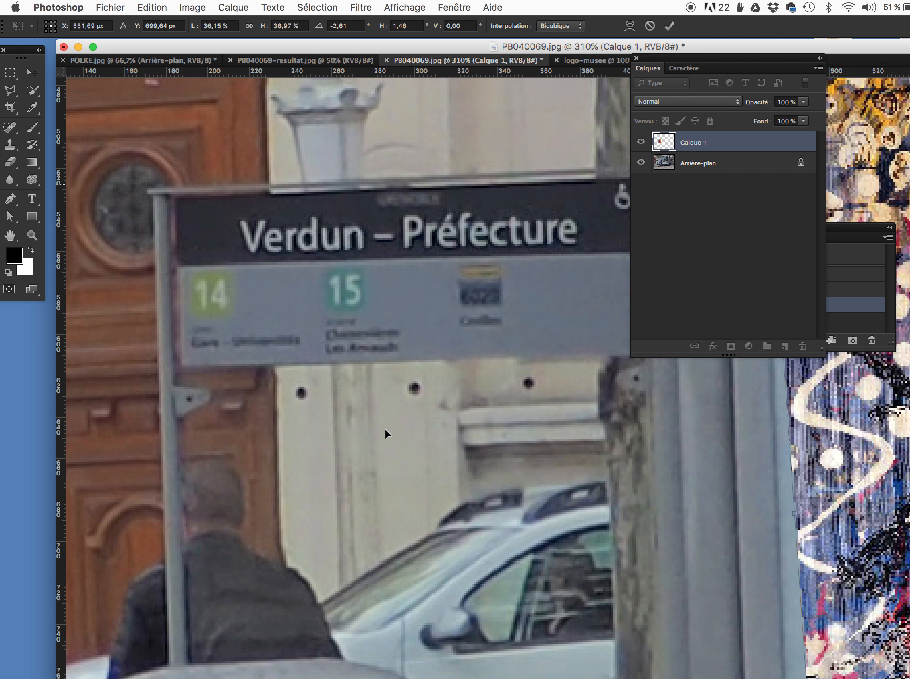
scroll(387, 433, "down", 10)
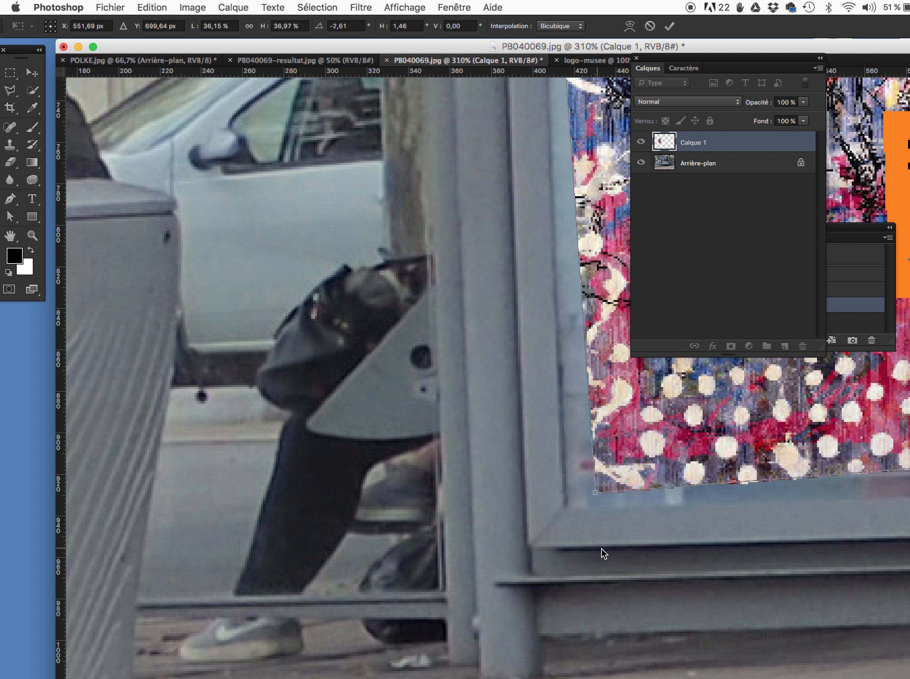
left_click_drag(597, 496, 570, 510)
scroll(654, 506, "right", 7)
scroll(653, 505, "right", 15)
scroll(653, 505, "left", 12)
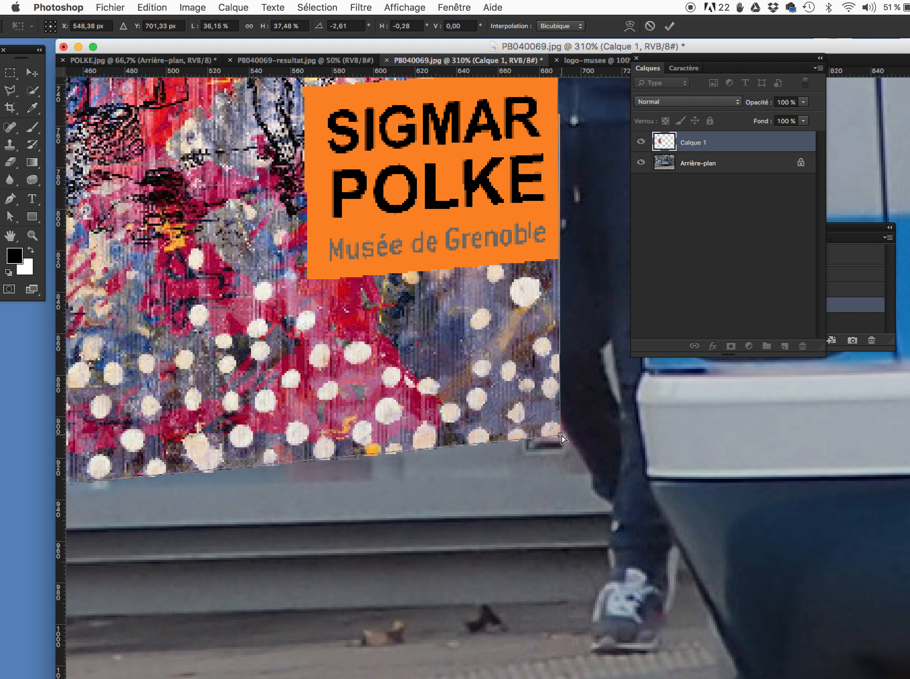
left_click_drag(561, 434, 602, 472)
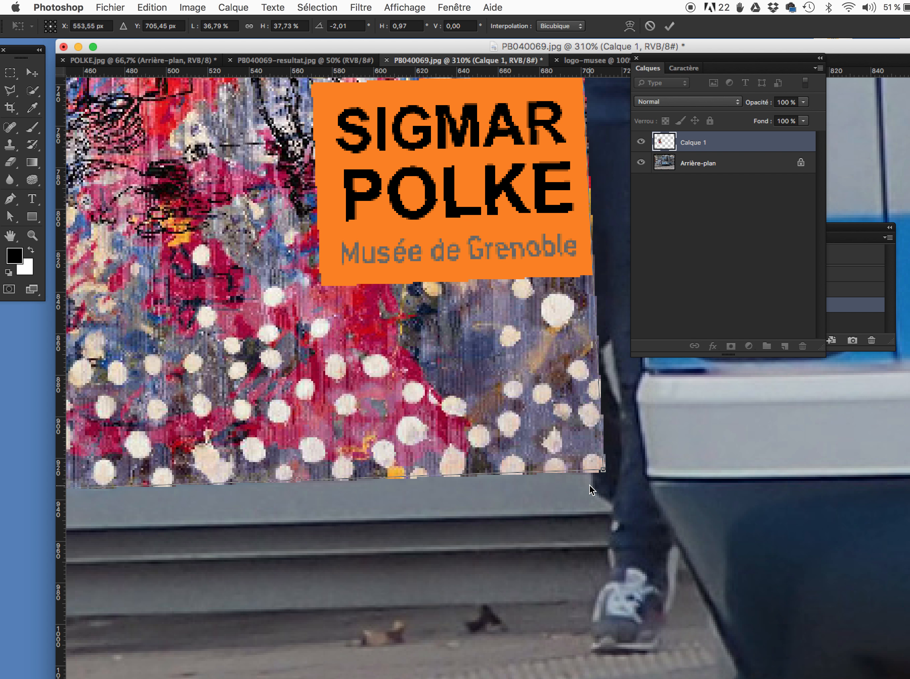
Nudge the poster's lower corner beside the standing man slightly outward and upward to fit the frame, and apply the distortion
scroll(590, 484, "down", 3)
scroll(590, 485, "down", 8)
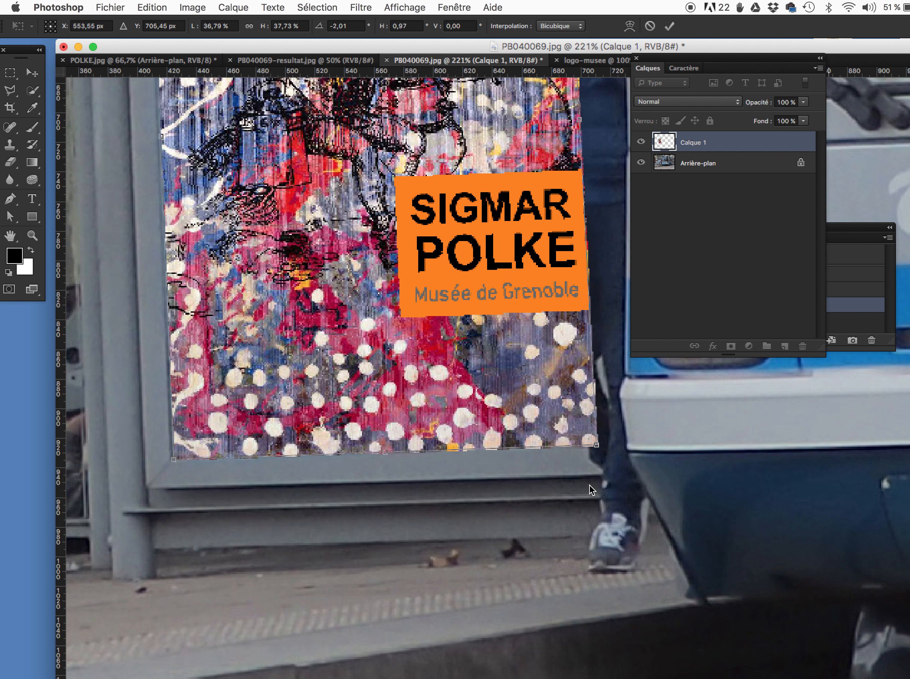
scroll(590, 484, "down", 6)
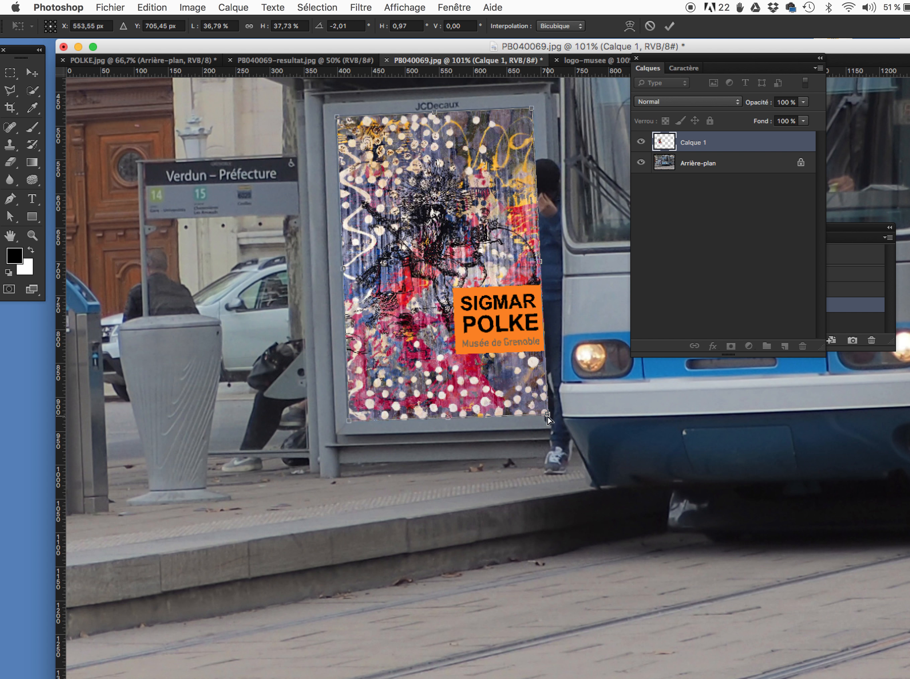
mouse_move(546, 417)
left_mouse_down()
mouse_move(490, 413)
mouse_move(549, 413)
left_mouse_up()
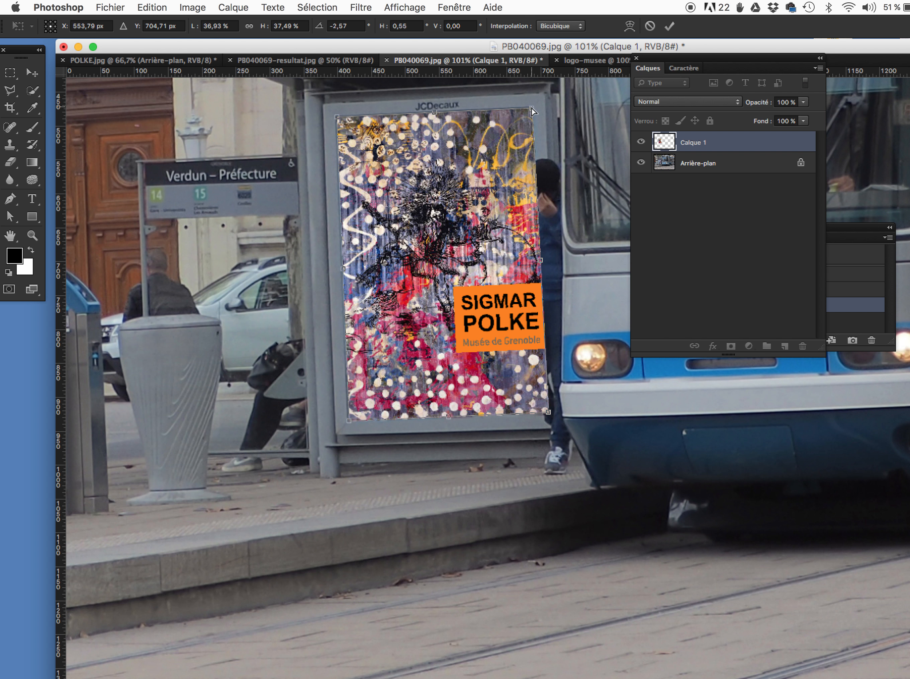
scroll(531, 107, "up", 4)
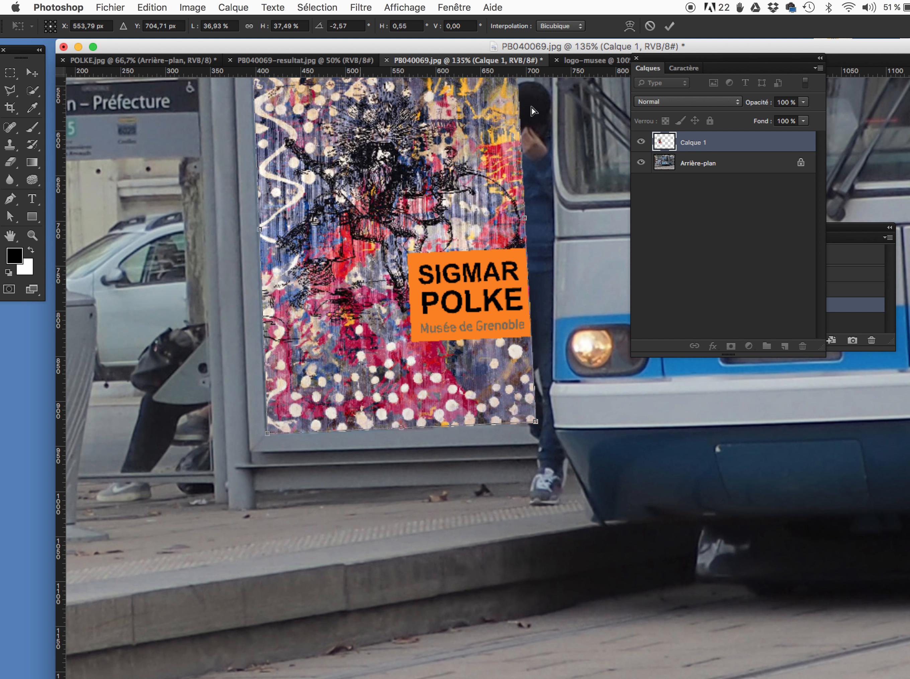
scroll(531, 107, "up", 7)
scroll(531, 106, "up", 3)
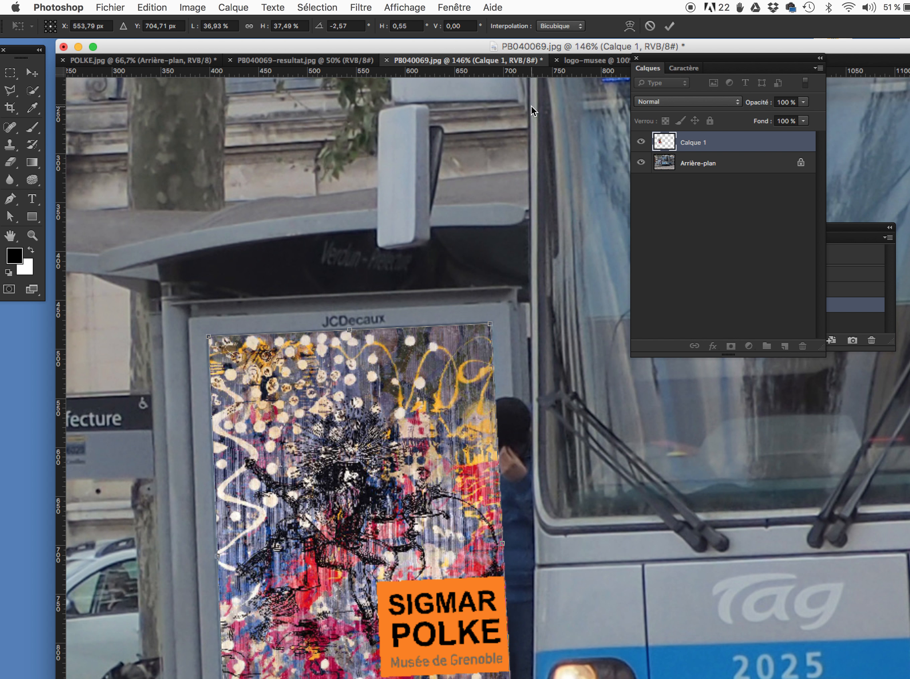
key("Return")
scroll(531, 106, "down", 12)
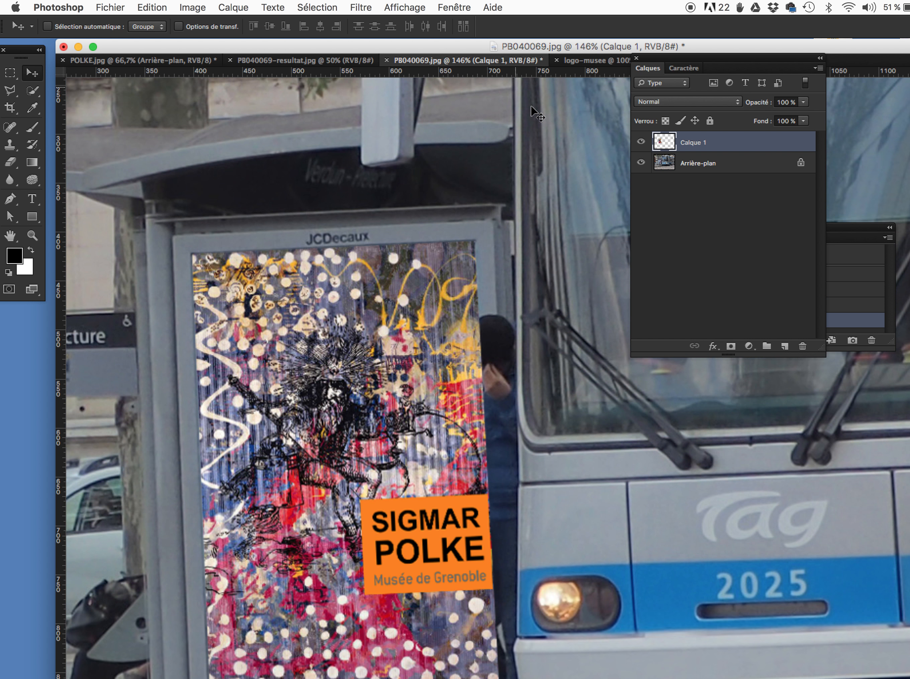
scroll(531, 107, "down", 2)
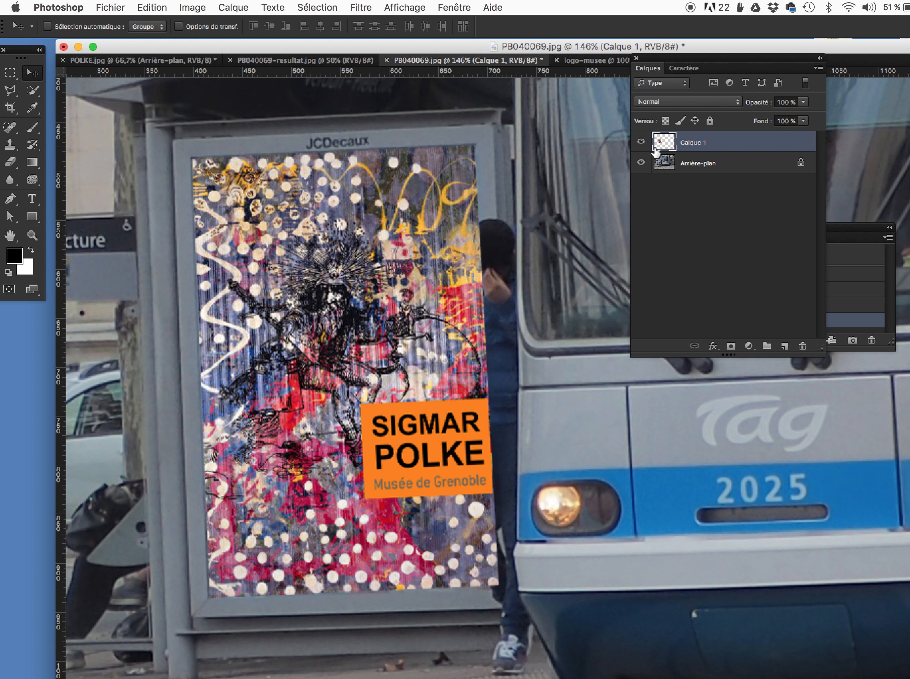
Hide the poster layer Calque 1 and make the Arrière-plan layer active
left_click(709, 165)
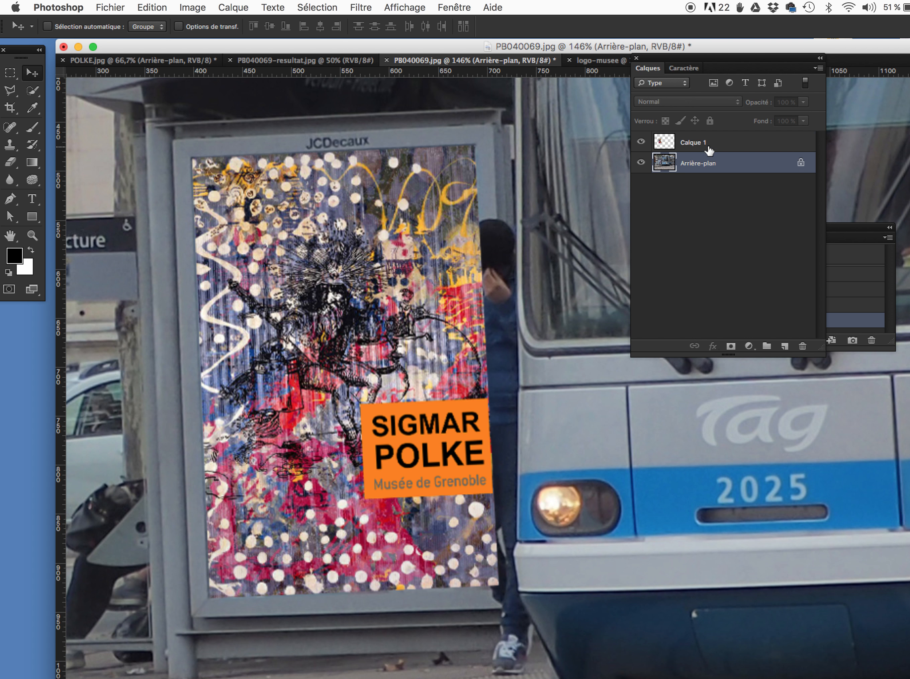
left_click(709, 149)
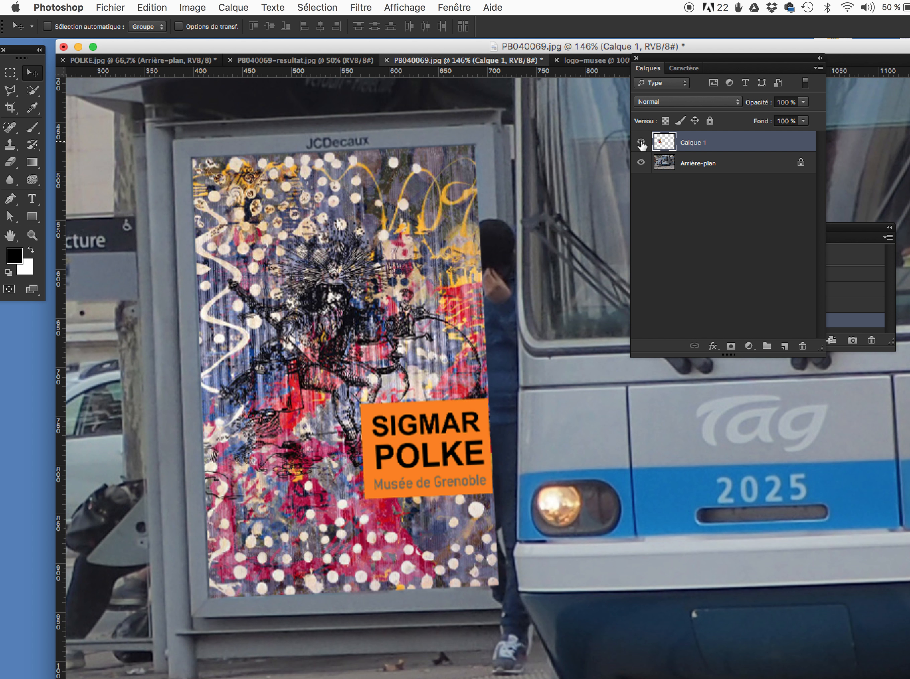
left_click(641, 143)
left_click(704, 163)
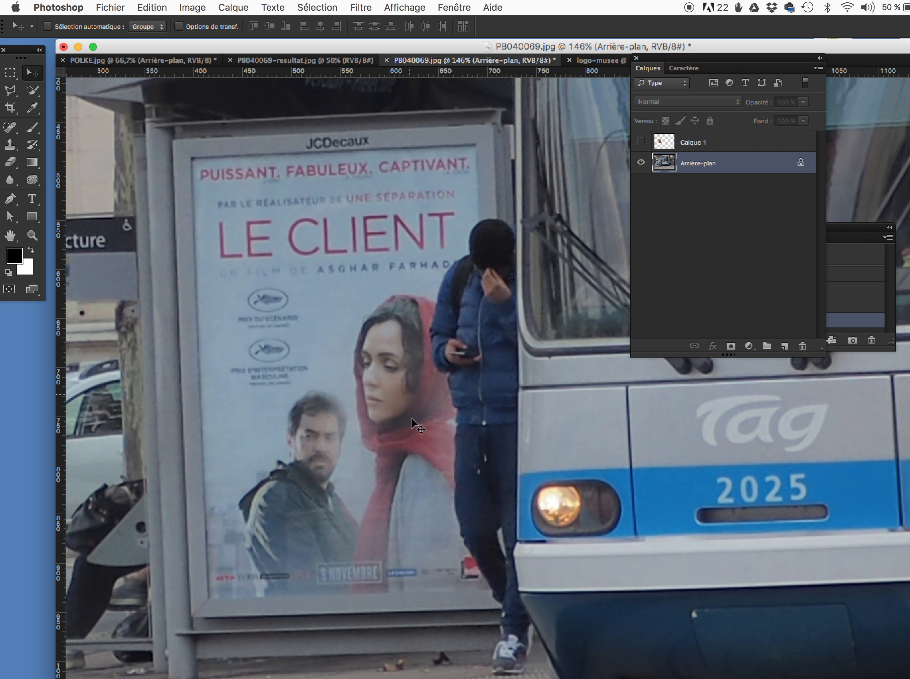
Select the man standing in front of the advertisement, from his head to his lower legs, with the Quick Selection tool
left_click(12, 90)
left_click(32, 91)
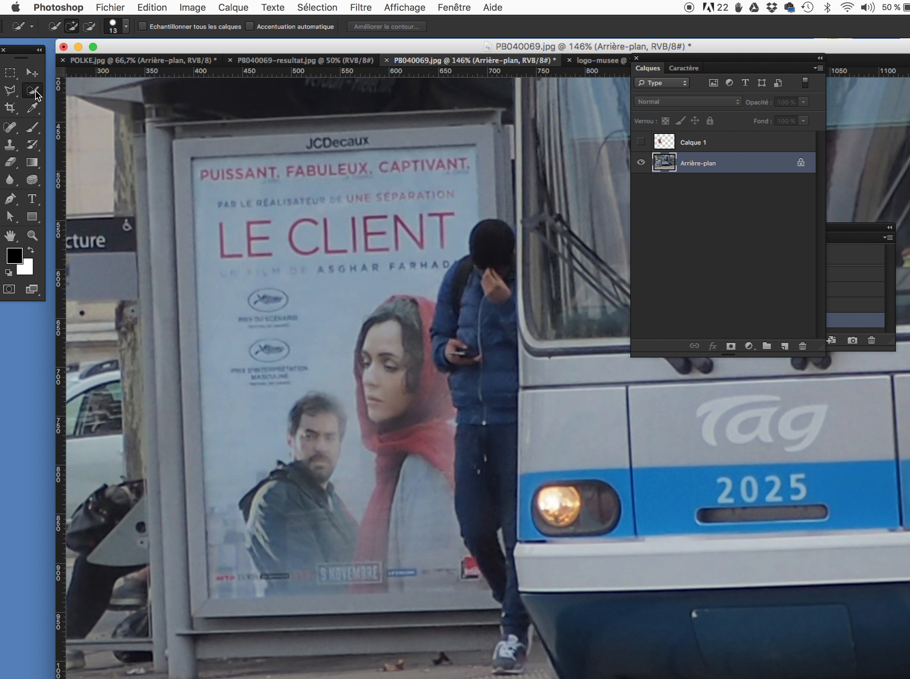
left_click(36, 94)
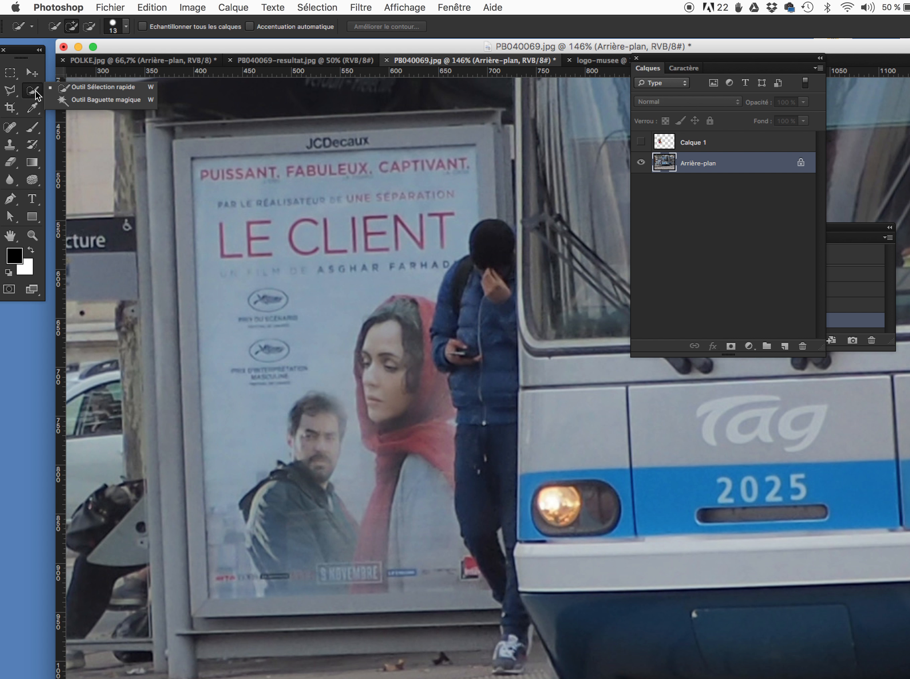
left_click(82, 87)
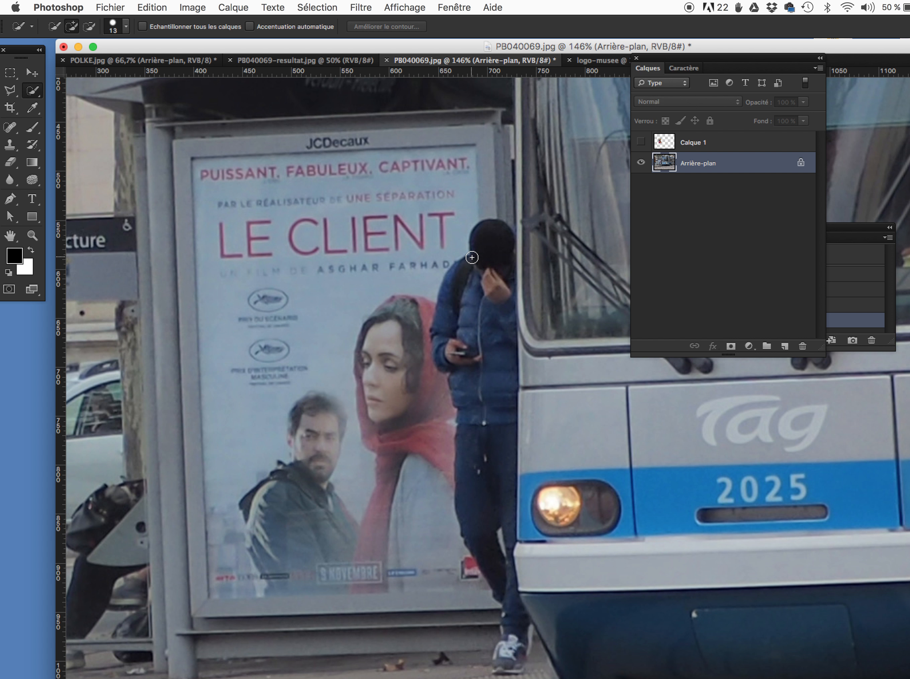
scroll(472, 257, "up", 3)
mouse_move(478, 213)
left_mouse_down()
mouse_move(443, 272)
mouse_move(429, 337)
mouse_move(447, 386)
left_mouse_up()
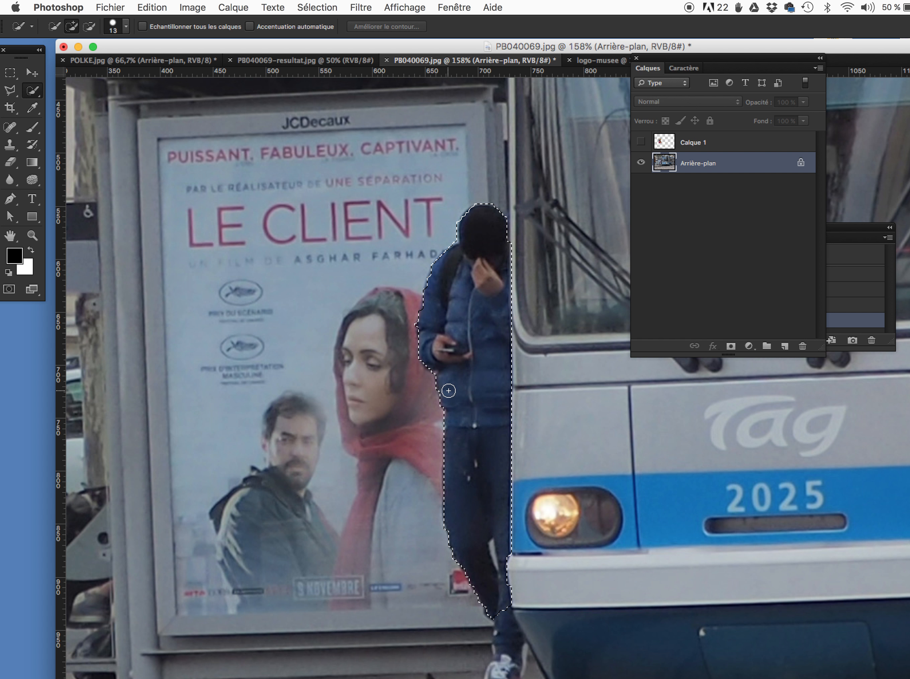
left_click_drag(449, 390, 449, 390)
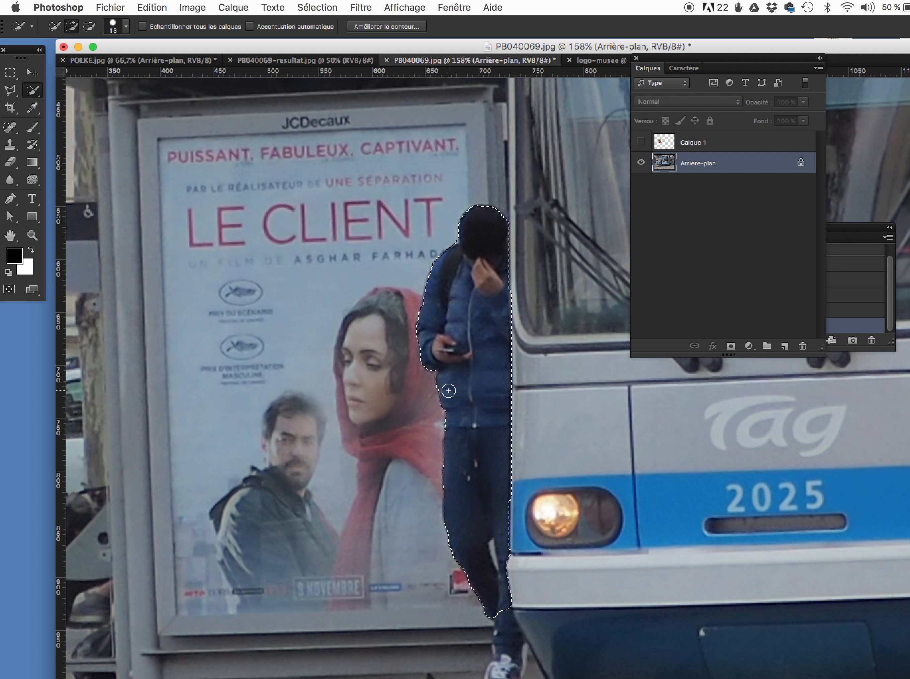
Switch to the rectangular marquee and undo the deselection of the man's outline
left_click(14, 74)
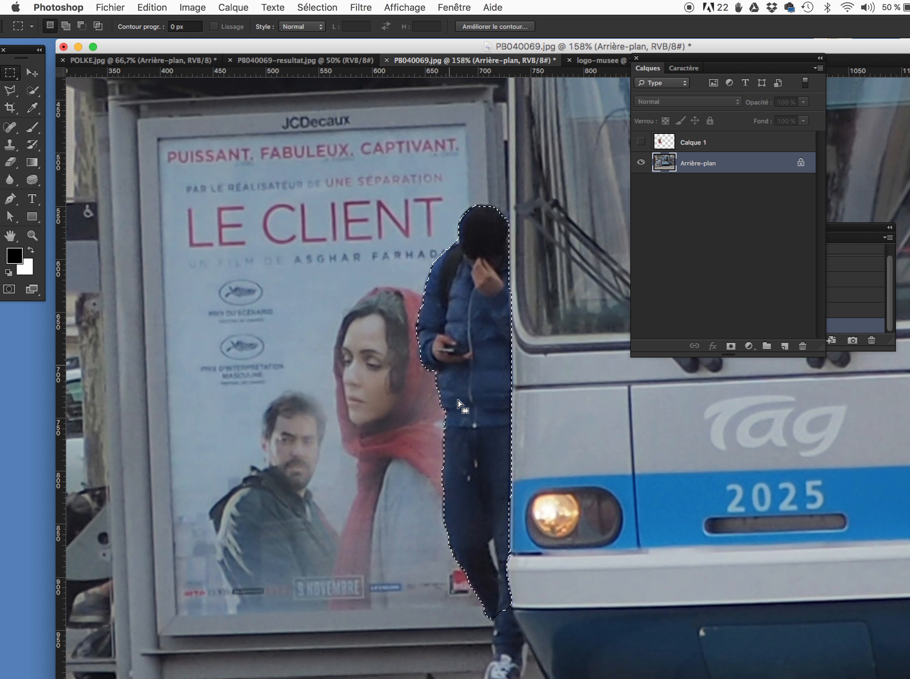
scroll(459, 405, "up", 3)
scroll(459, 405, "up", 4)
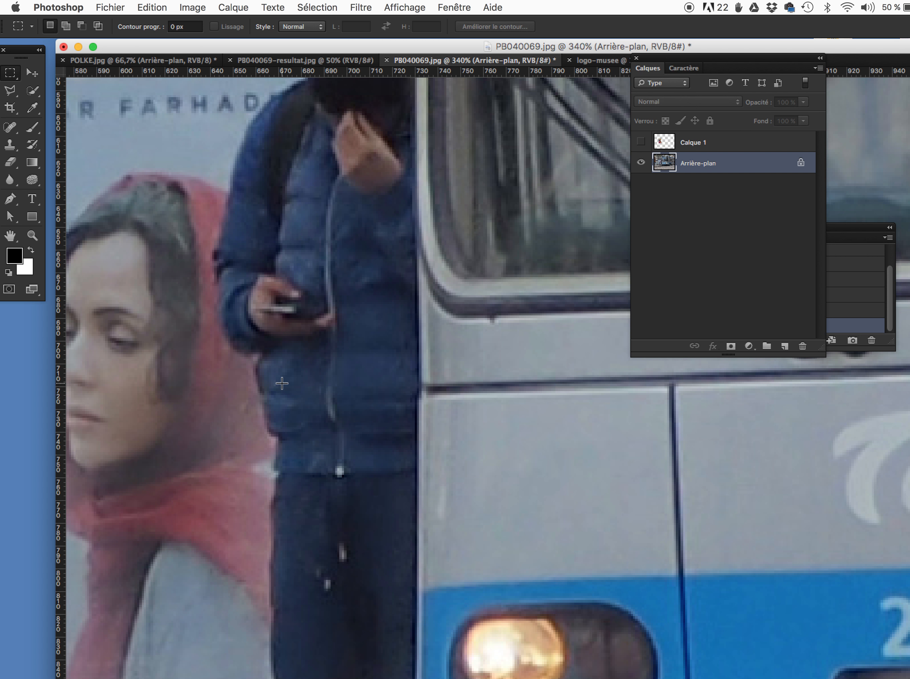
scroll(282, 383, "down", 2)
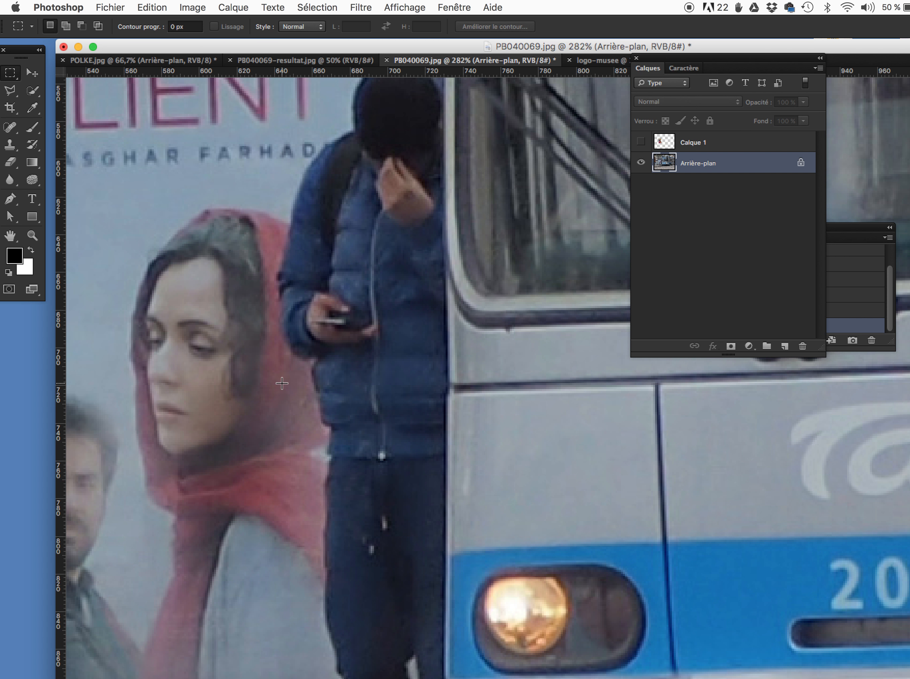
key("super+z")
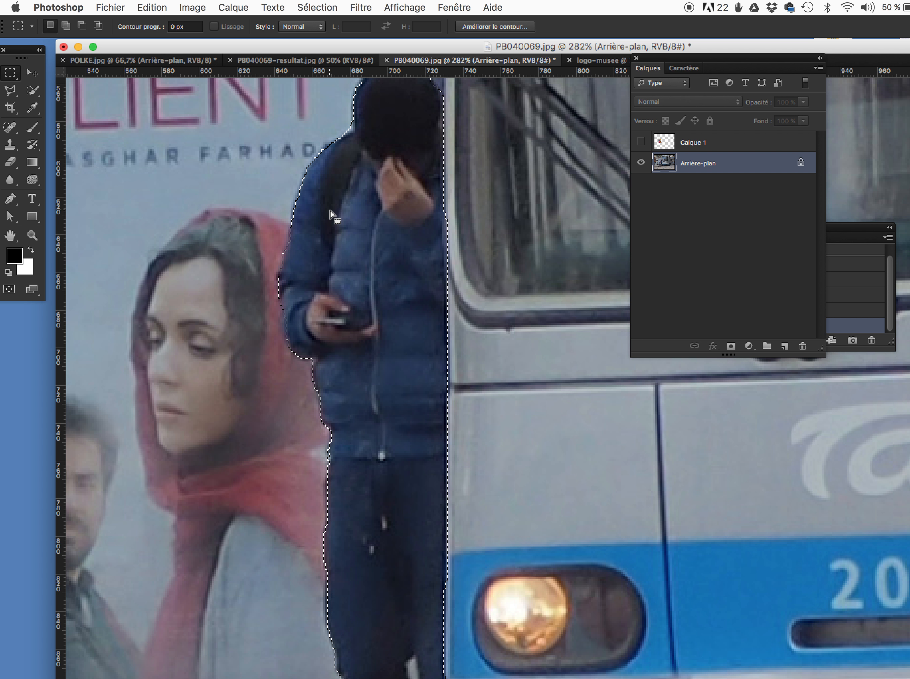
Make the poster layer Calque 1 visible and active again, keeping the selection around the man
scroll(332, 214, "down", 5)
scroll(330, 210, "down", 5)
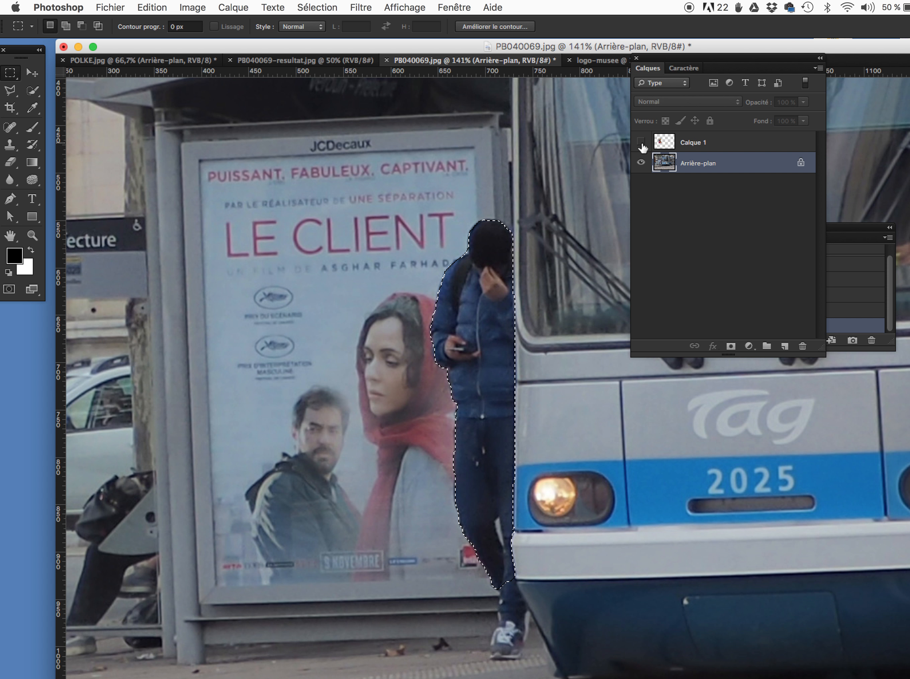
left_click(688, 144)
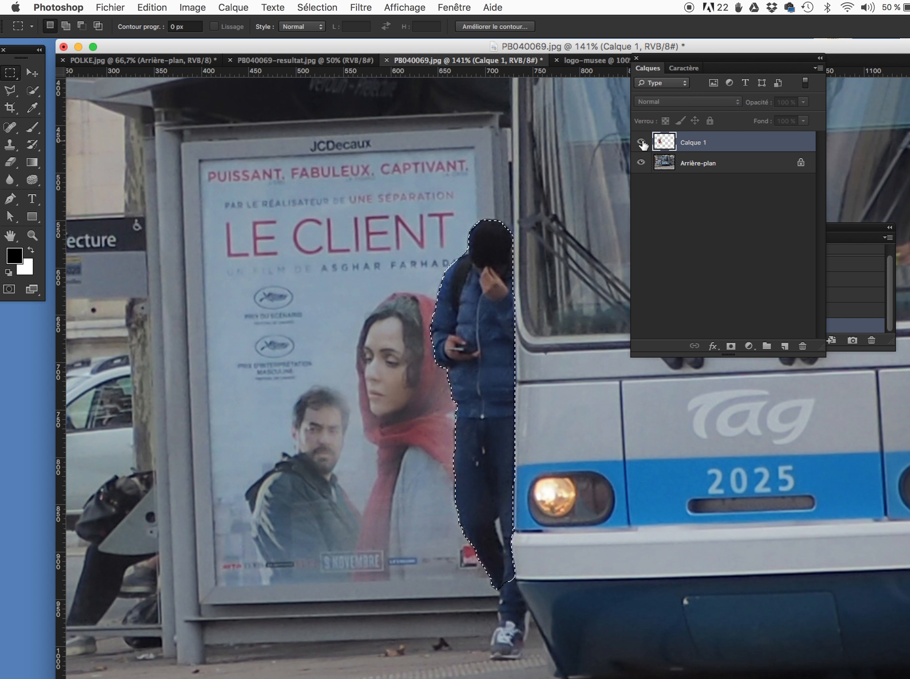
left_click(642, 143)
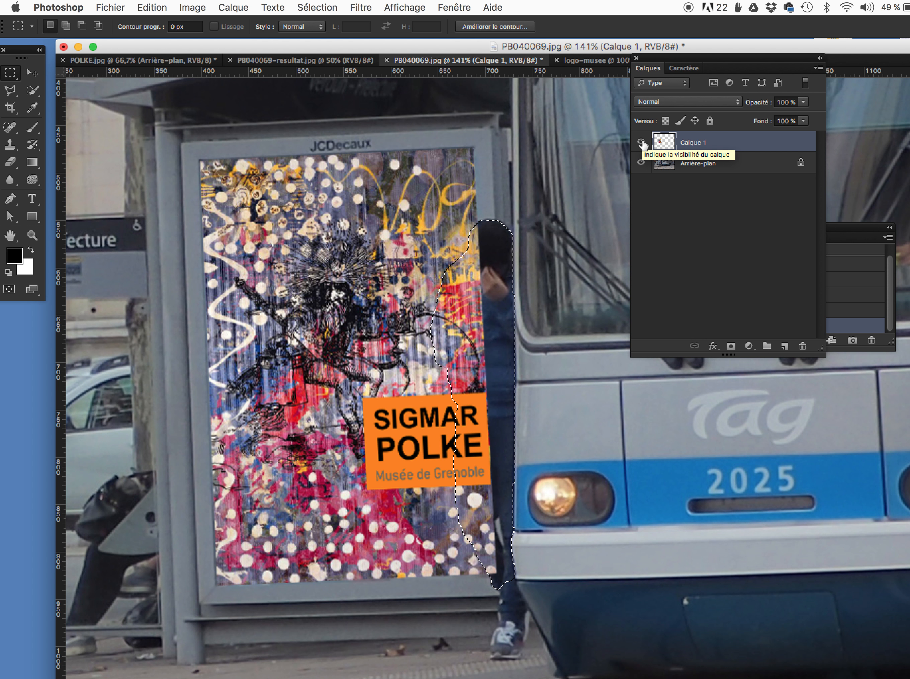
left_click(724, 164)
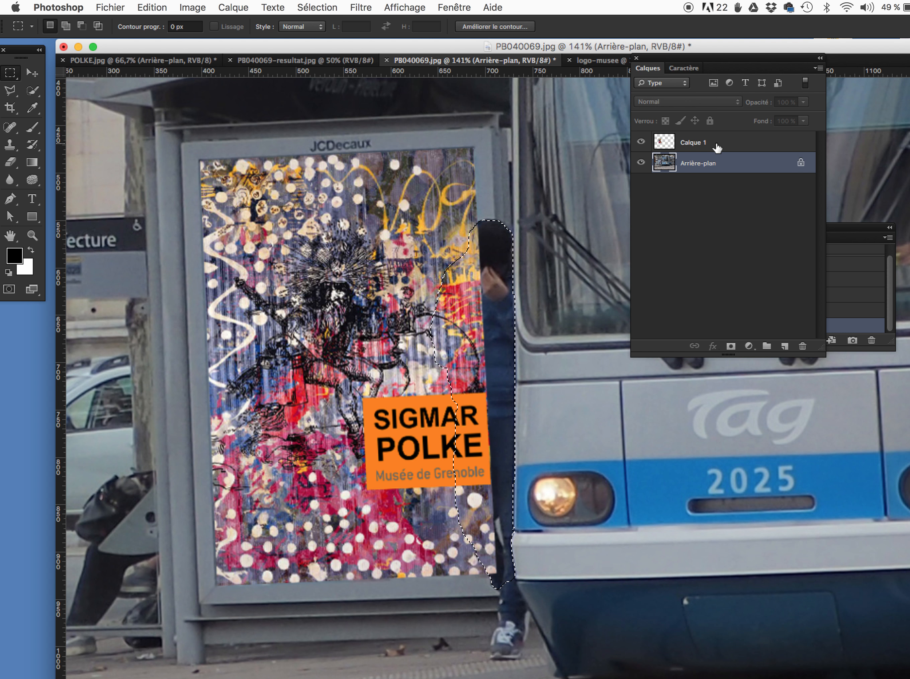
left_click(718, 148)
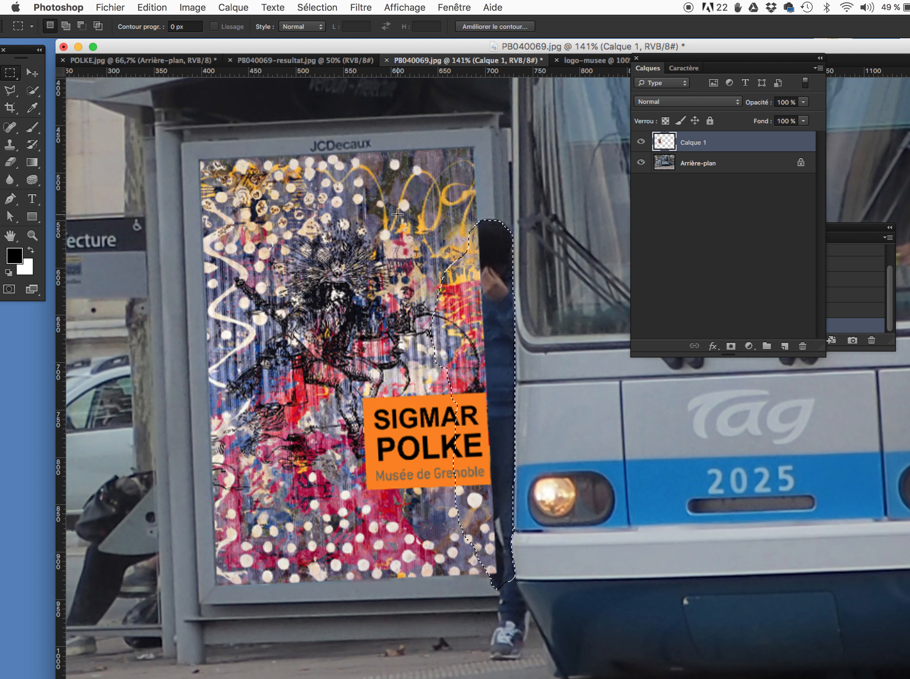
Undo the erasing of the selected area and cut the man's silhouette out of the poster layer instead
key("super+z")
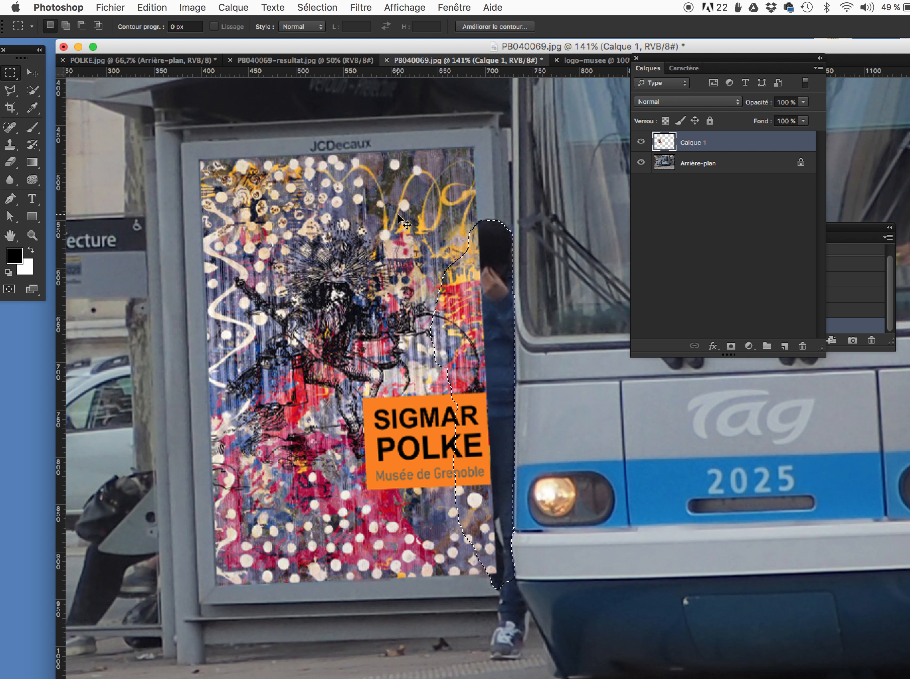
left_click(152, 7)
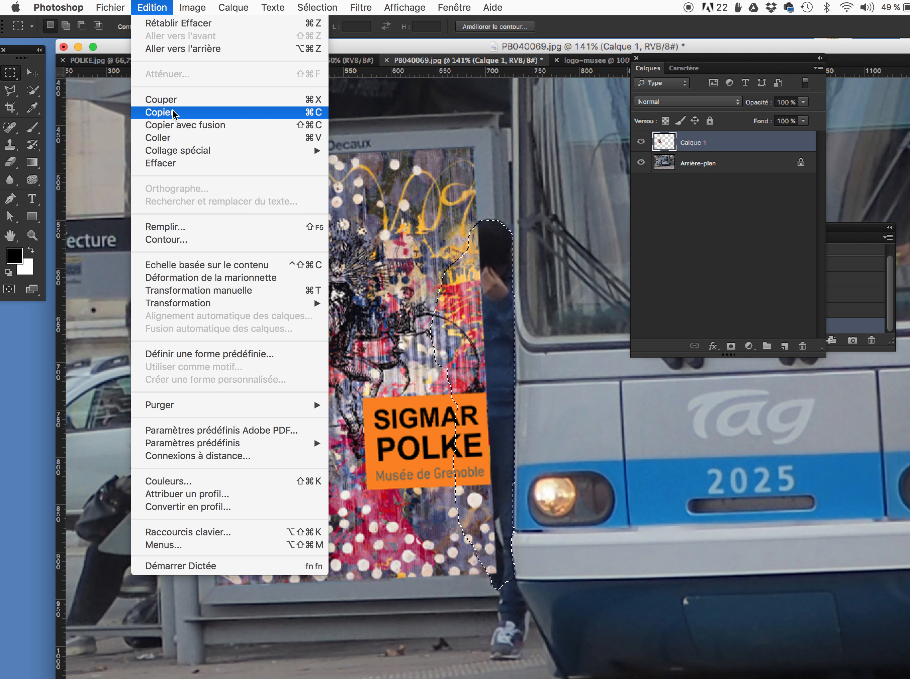
left_click(172, 101)
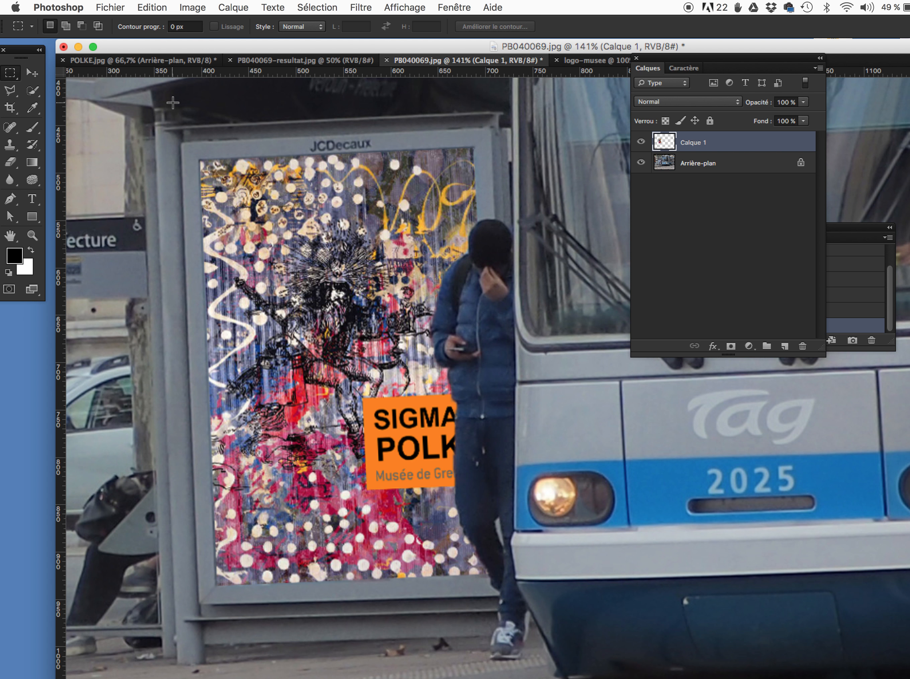
Compare the tram stop photo without and with the poster layer at 66.7% zoom
key("super+minus")
key("super+minus")
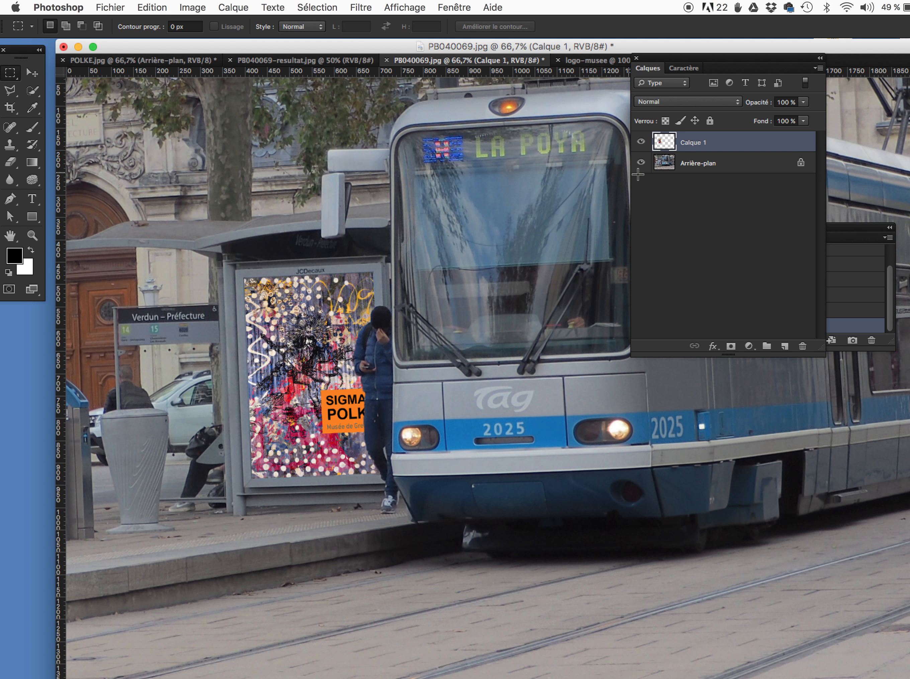
left_click(642, 142)
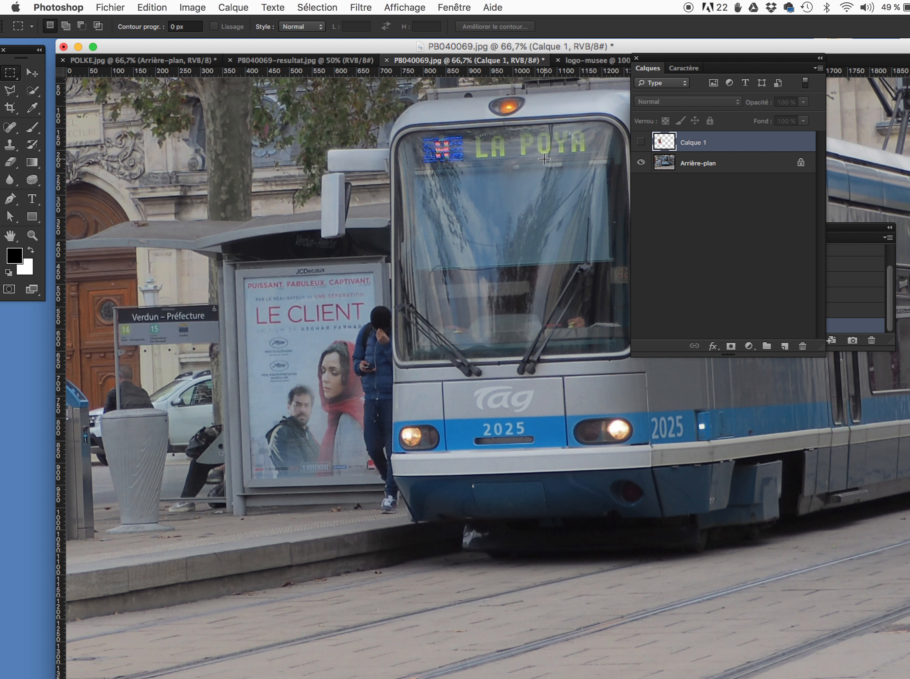
left_click(641, 142)
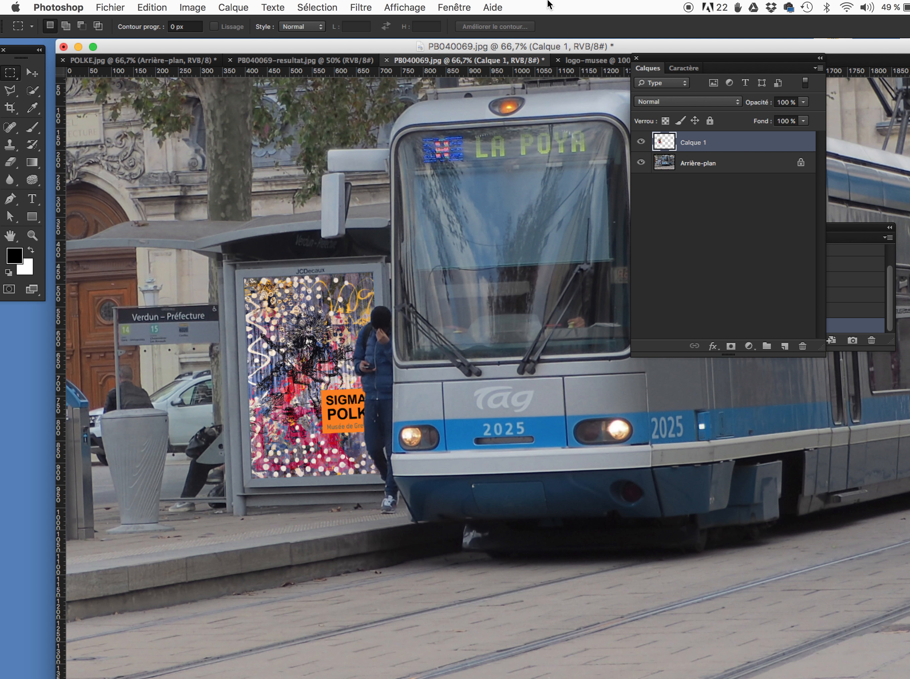
Dull the poster layer Calque 1 with a Levels adjustment, limiting its output levels to 31 and 199
left_click(166, 6)
mouse_move(199, 5)
mouse_move(198, 26)
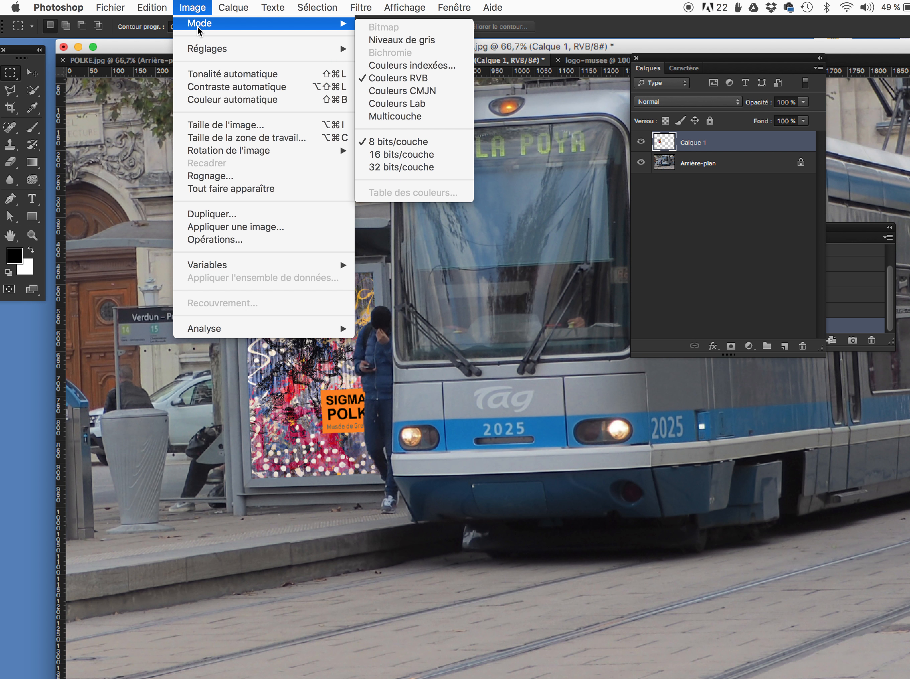
mouse_move(202, 50)
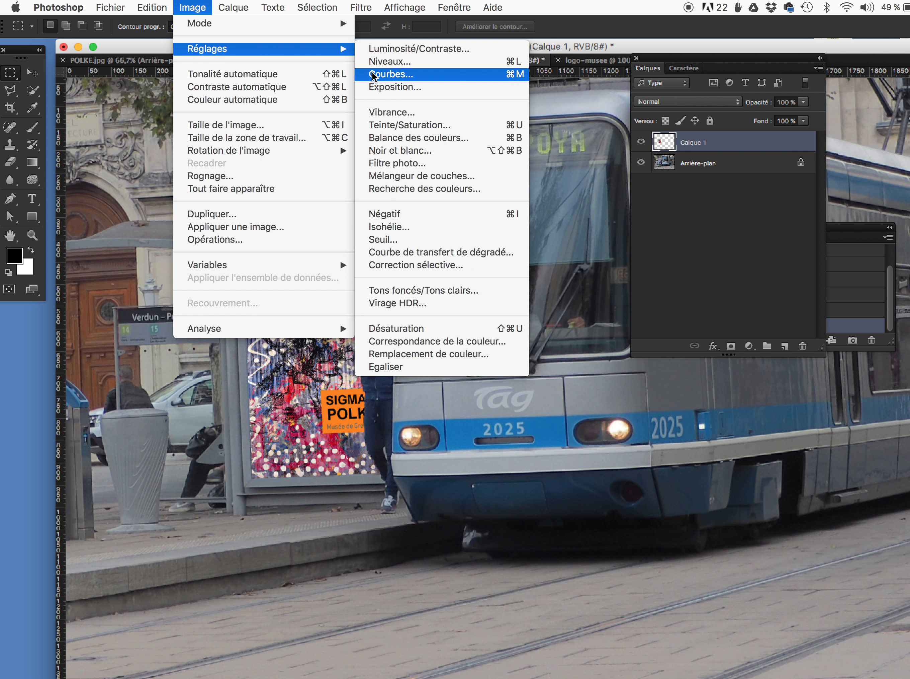
left_click(385, 61)
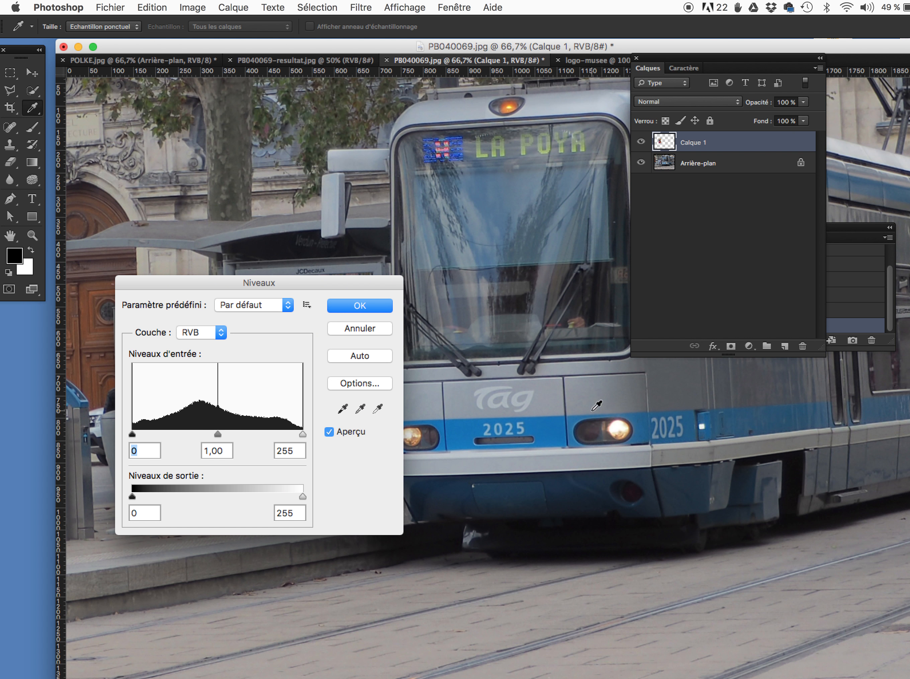
left_click_drag(309, 283, 662, 260)
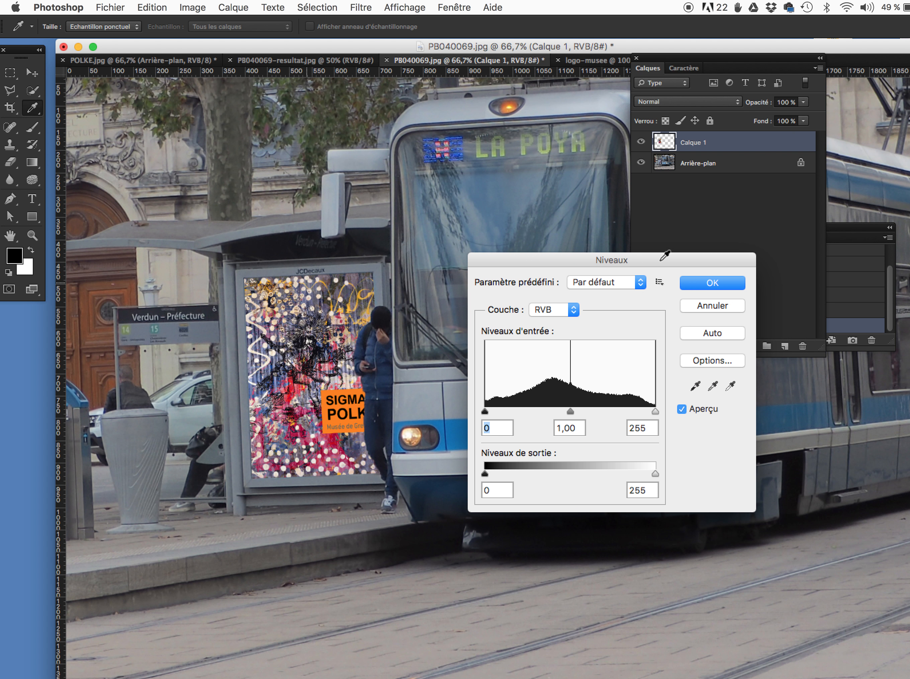
left_click_drag(655, 472, 637, 472)
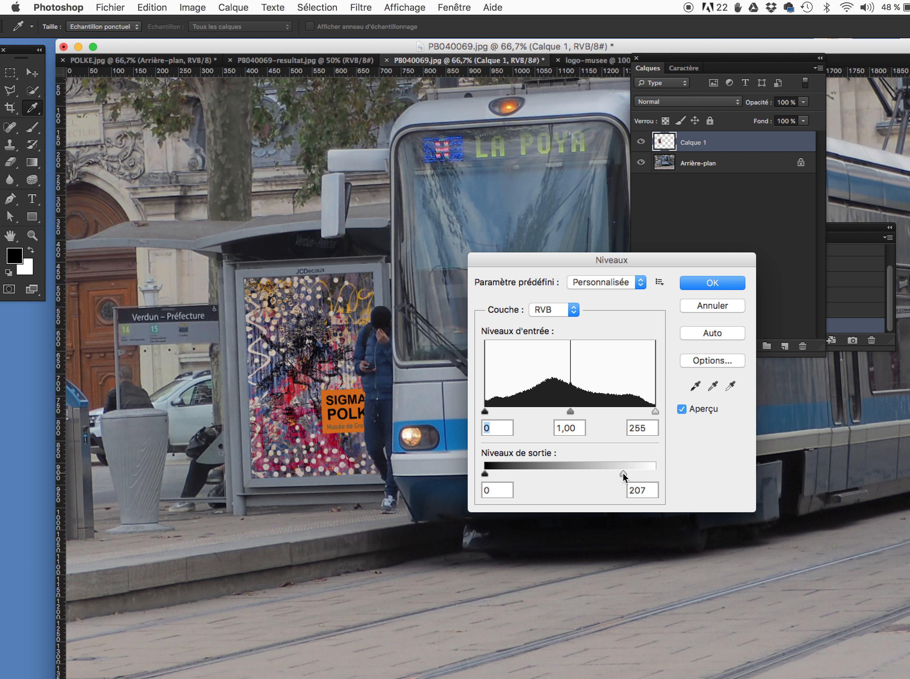
left_click_drag(620, 473, 617, 473)
left_click_drag(487, 473, 506, 473)
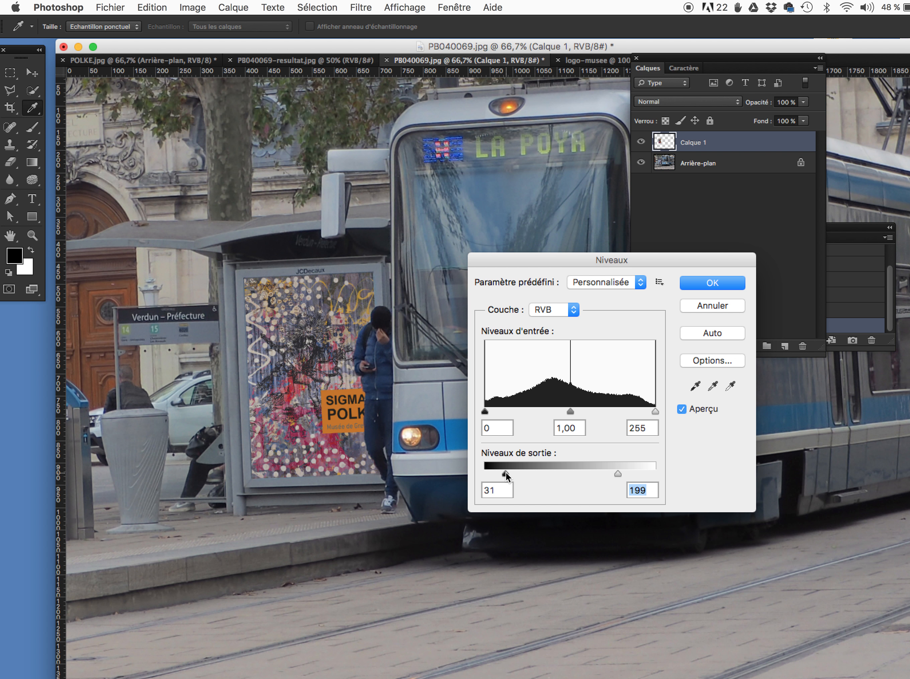
left_click(720, 280)
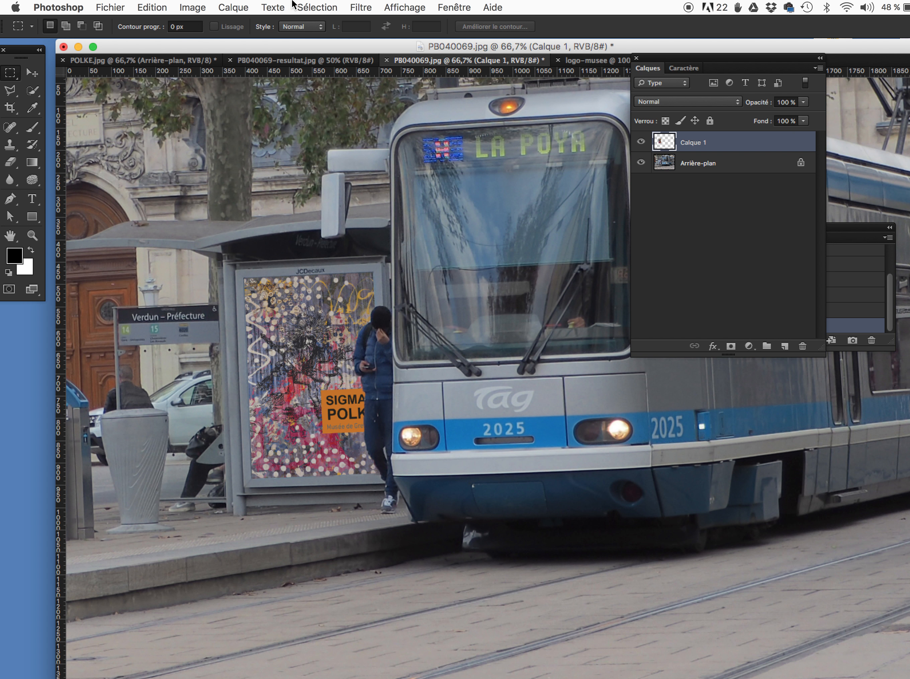
Soften the poster layer with a Gaussian blur of 0.5 pixels radius
left_click(358, 6)
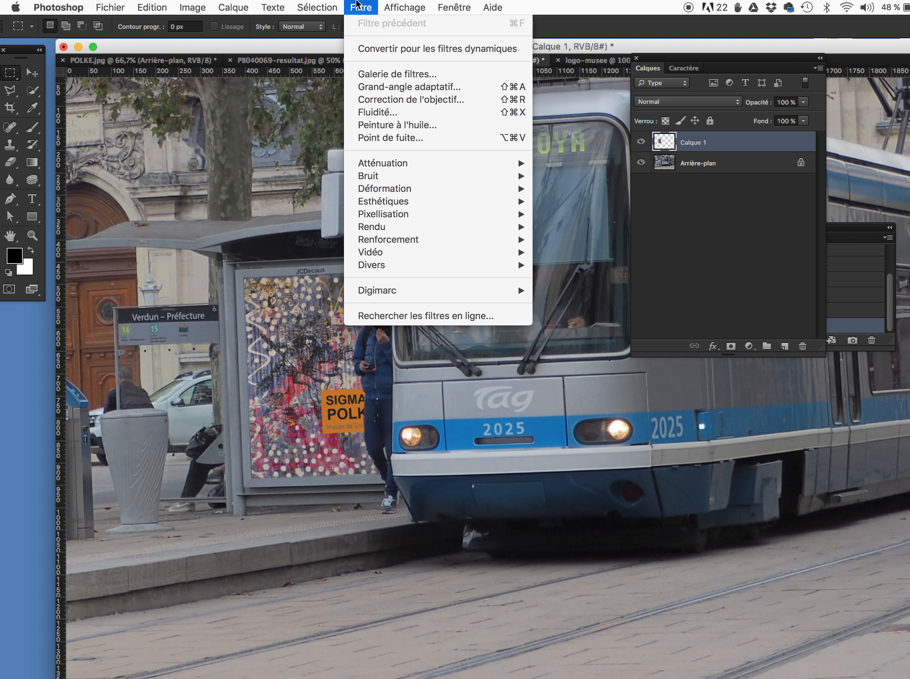
mouse_move(385, 162)
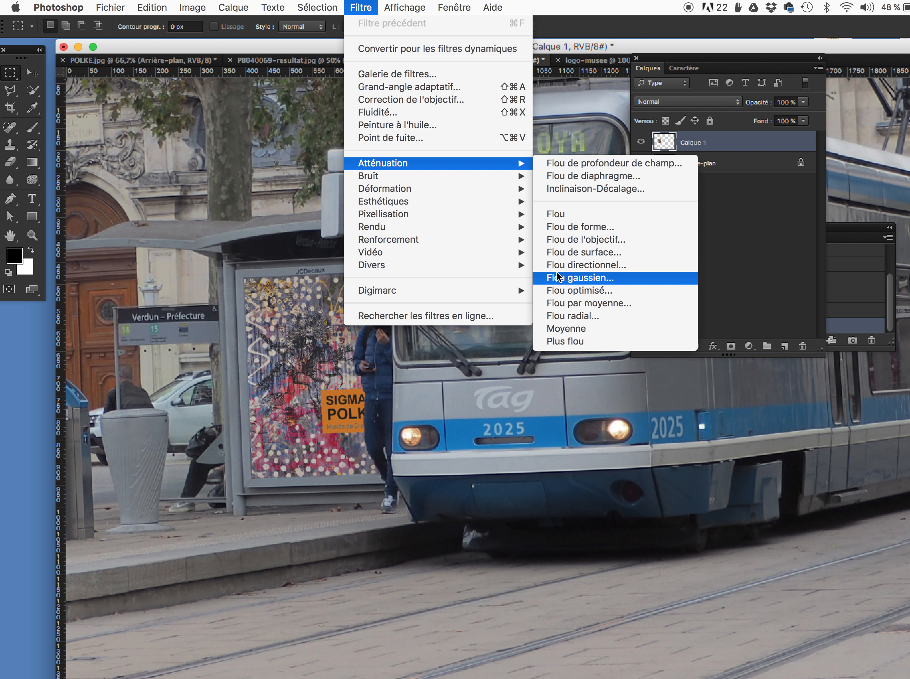
left_click(603, 283)
left_click_drag(493, 274, 559, 240)
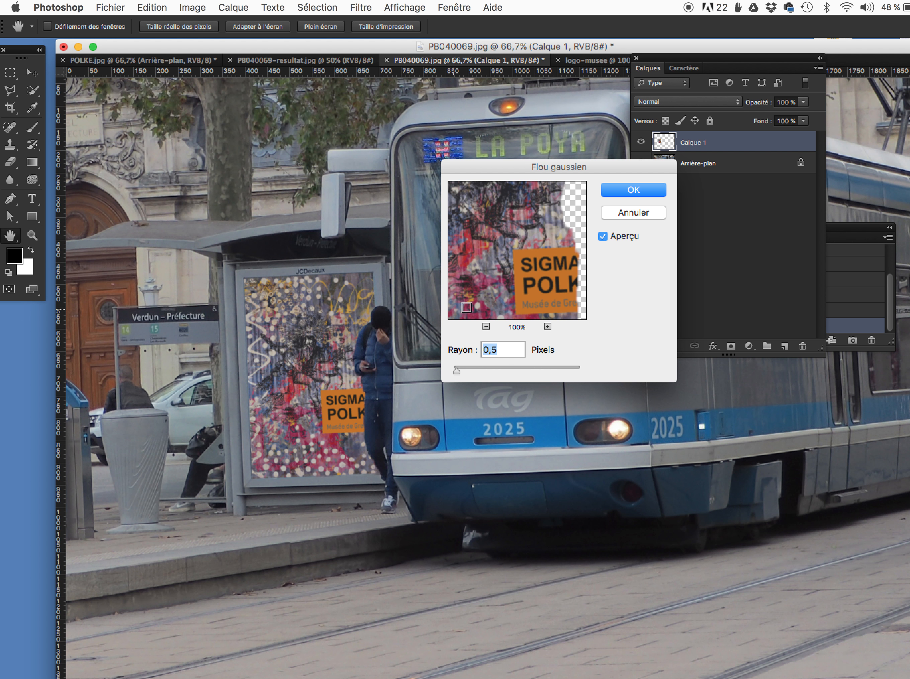
left_click(638, 189)
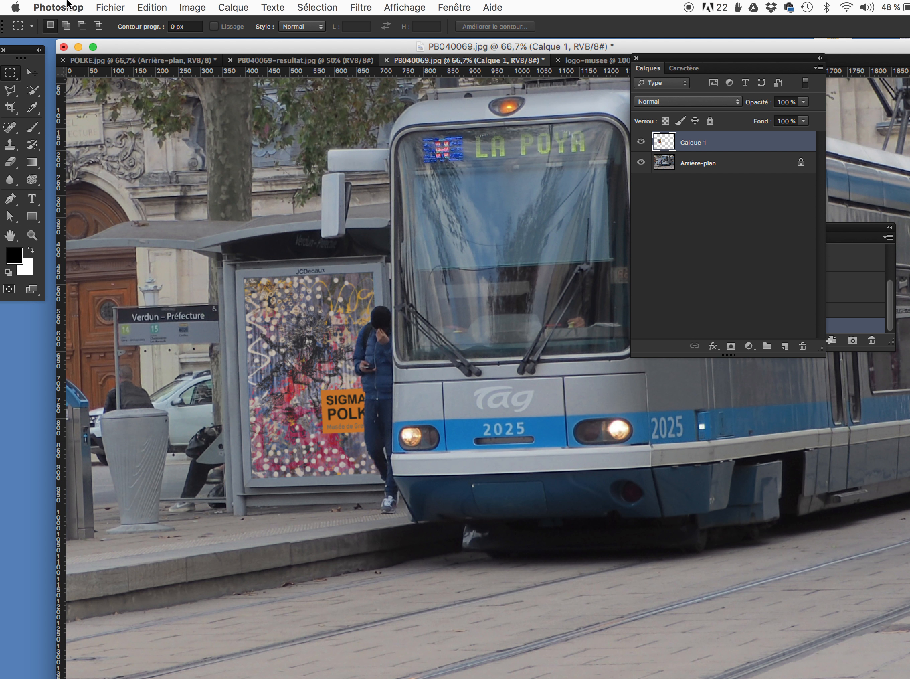
left_click(108, 6)
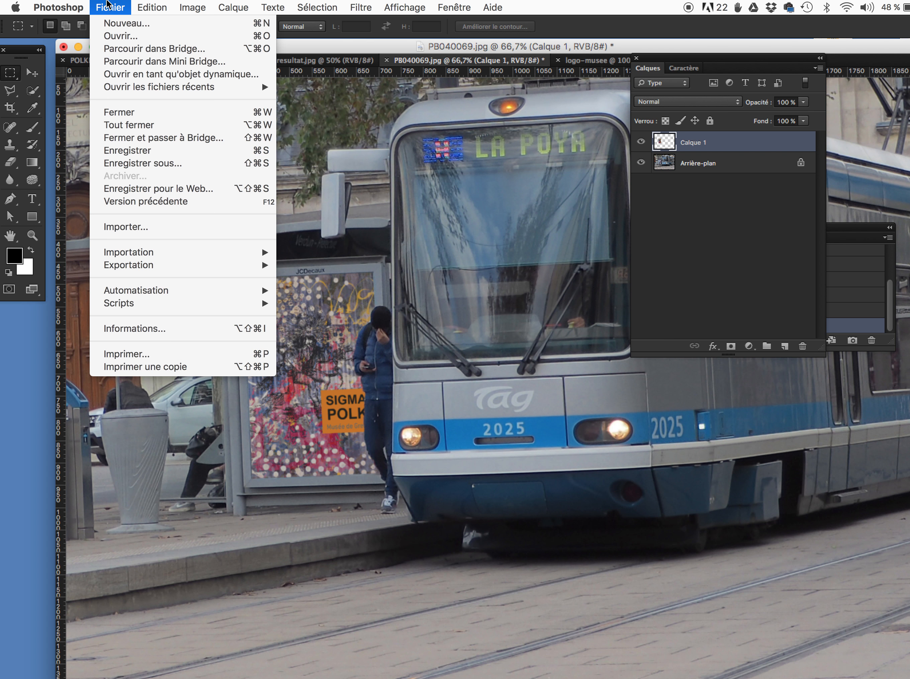
left_click(108, 5)
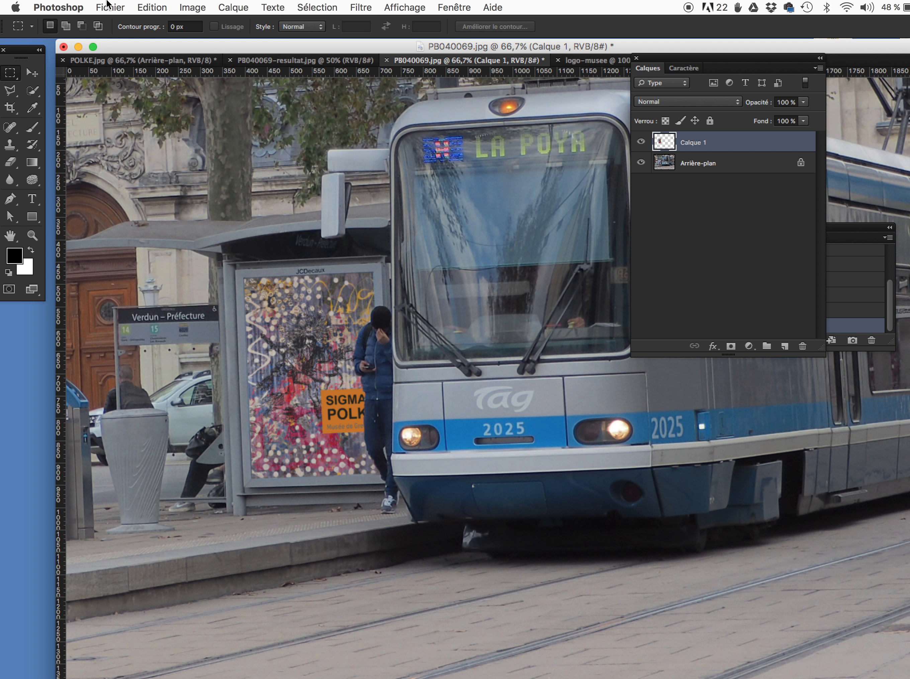
key("super+shift+s")
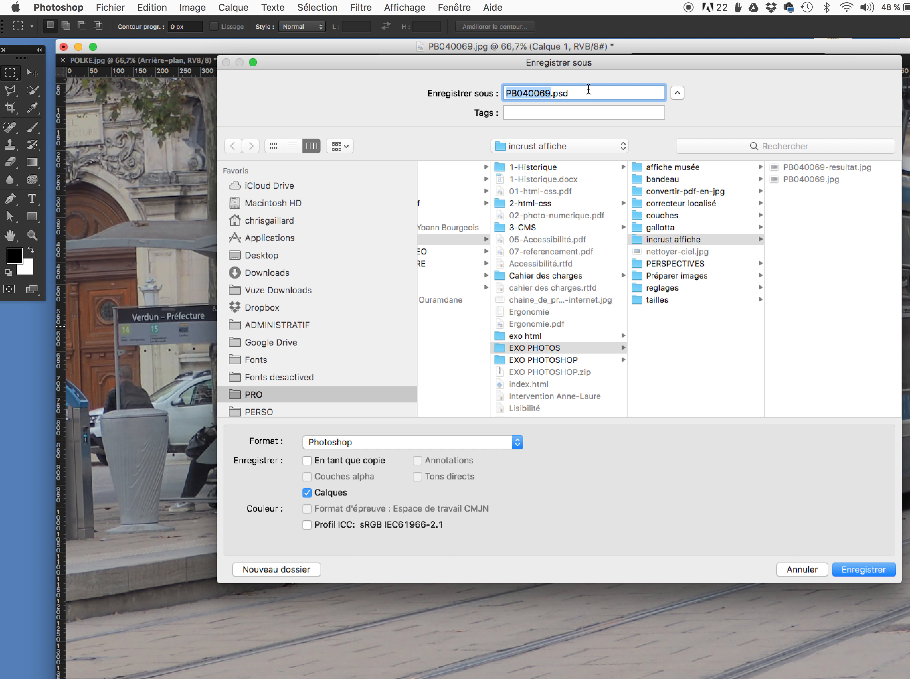
left_click(803, 570)
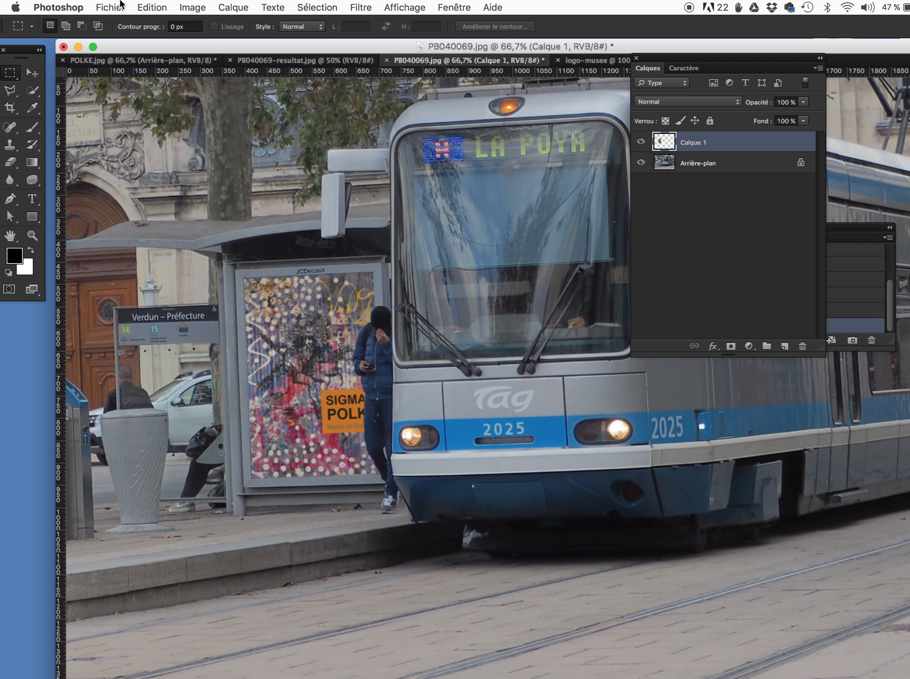
Begin a web export of the montage in JPEG format and set the image width to 1200 px
left_click(107, 7)
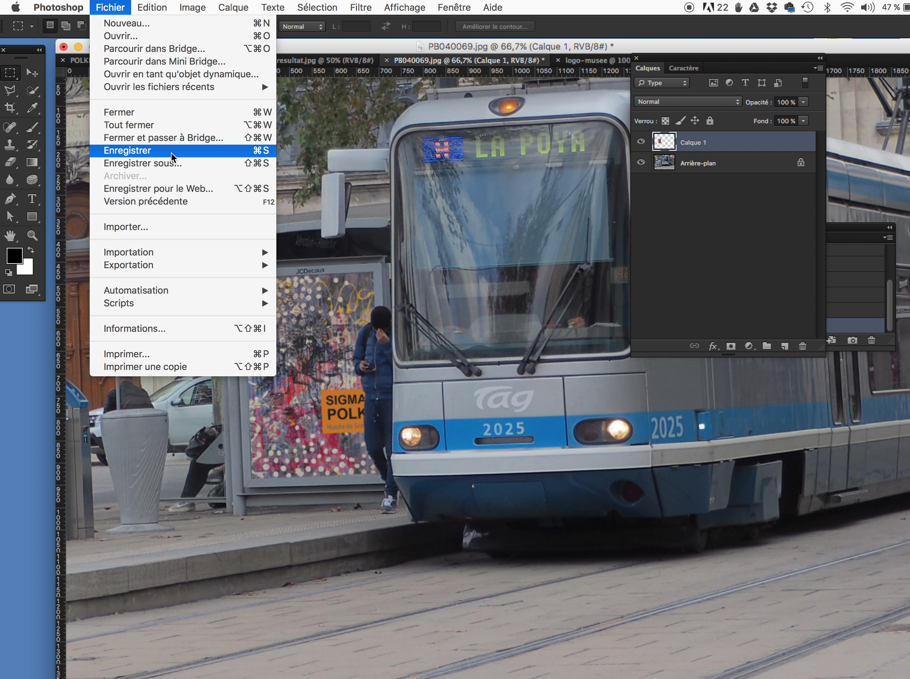
left_click(169, 189)
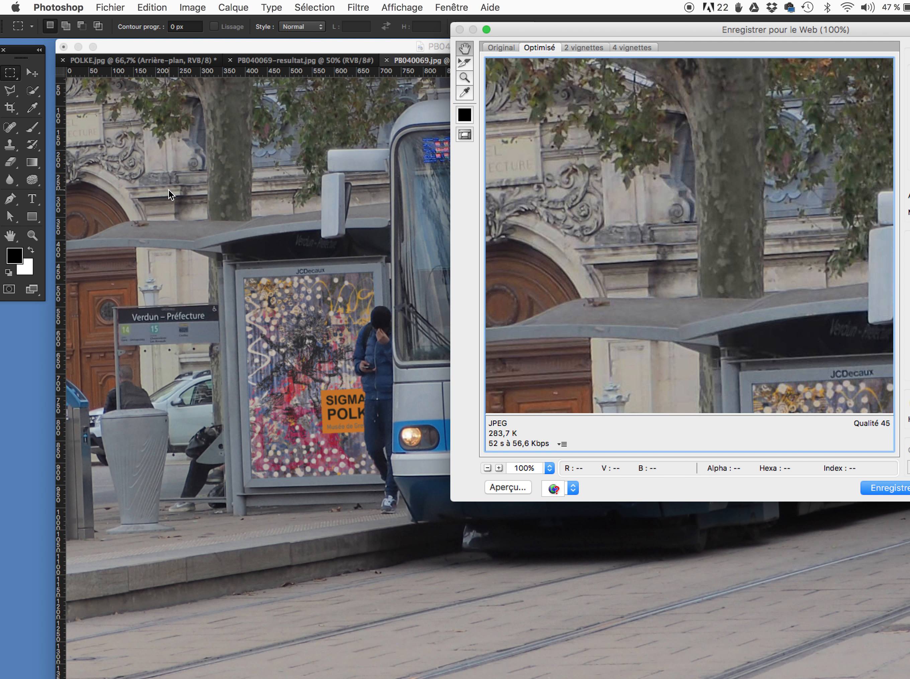
left_click_drag(736, 39, 416, 58)
double_click(623, 423)
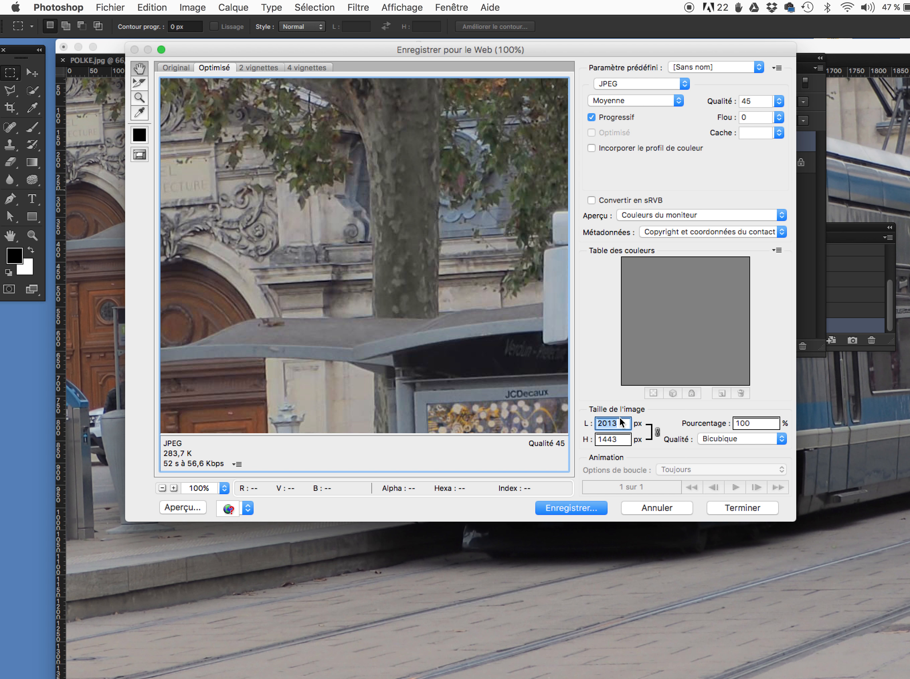
type("1200")
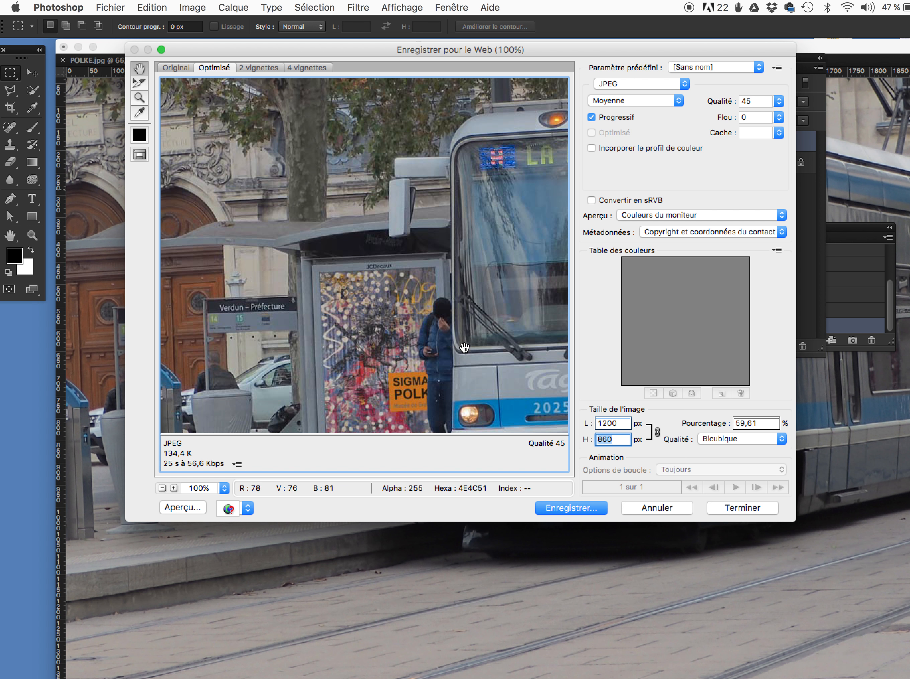
left_click_drag(465, 348, 489, 397)
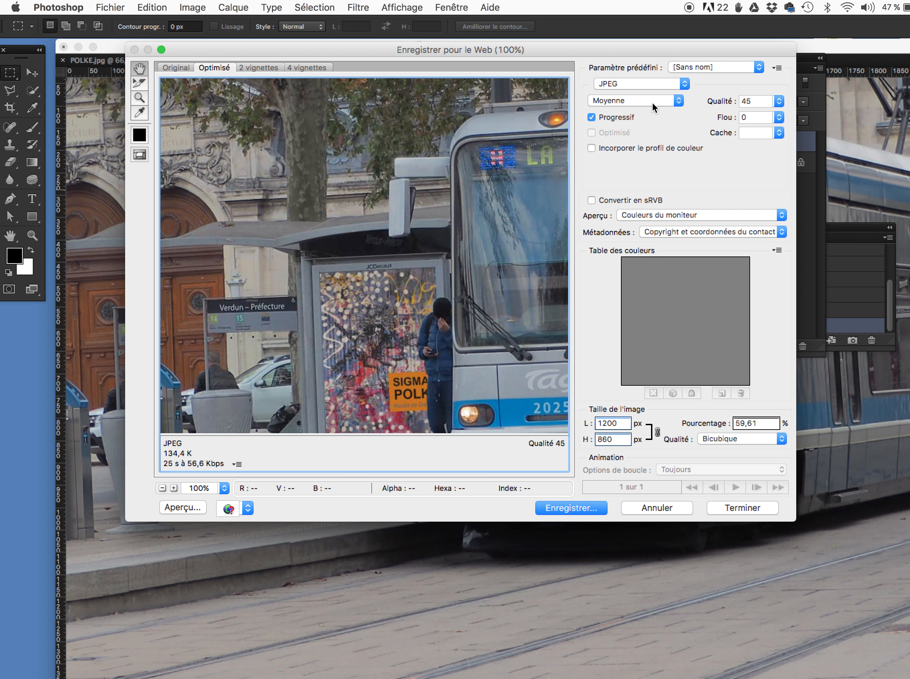
left_click(626, 82)
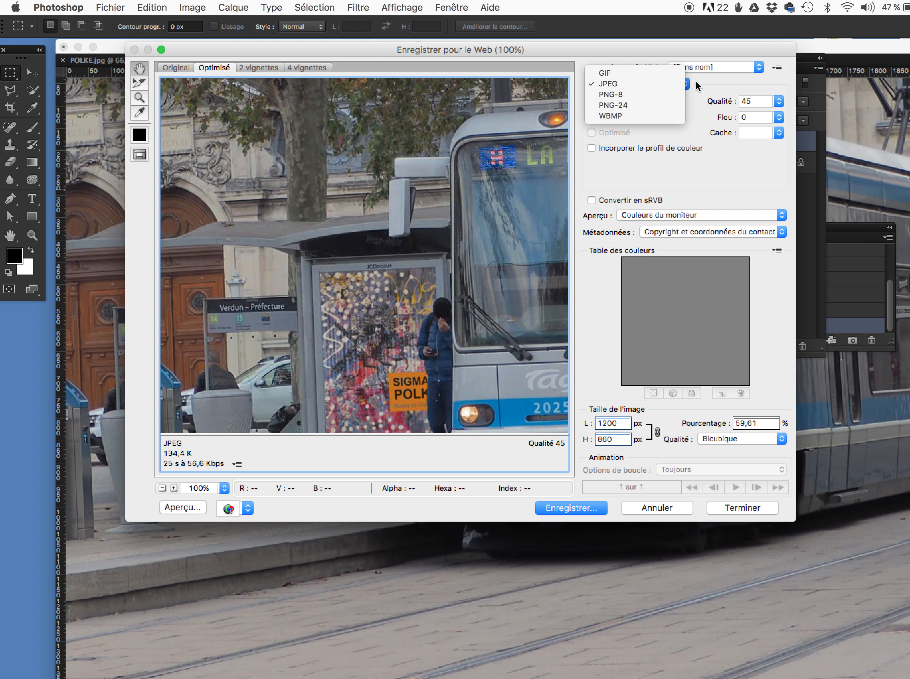
left_click(713, 82)
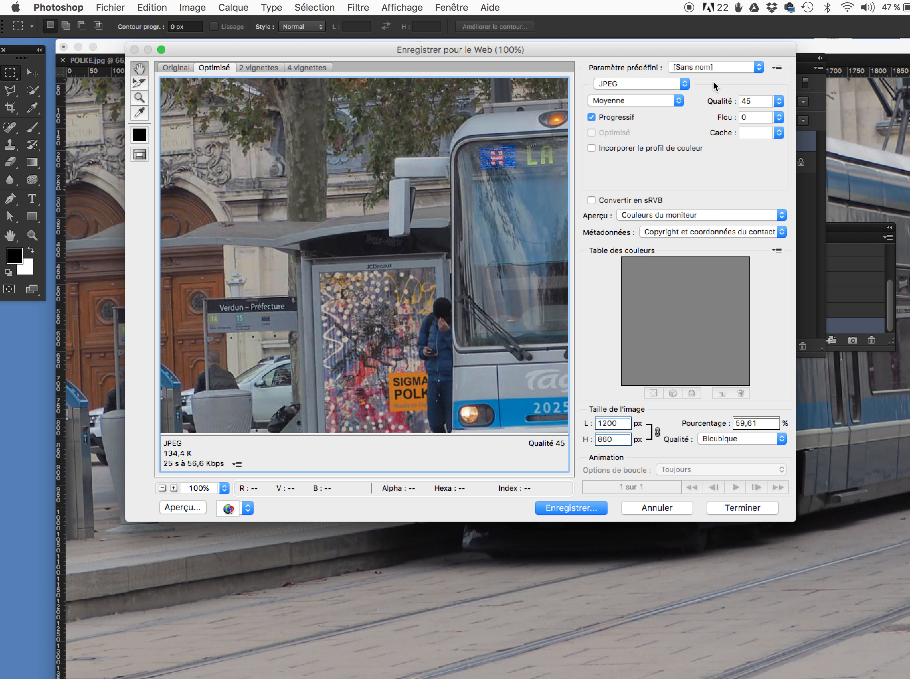
Set the JPEG quality to 1 and inspect the compression up close beside the tram's number 2025
left_click(748, 101)
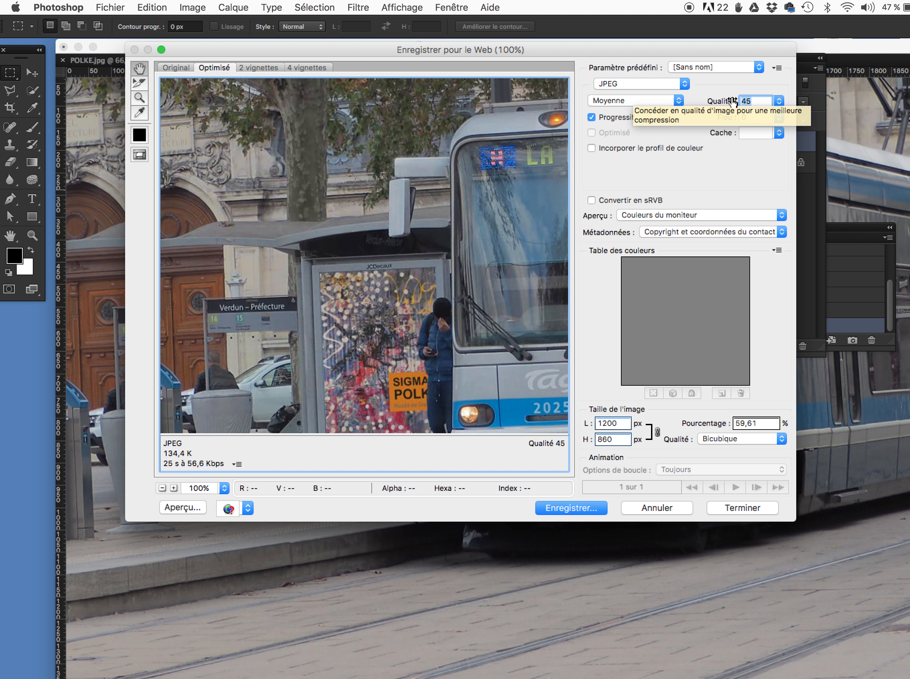
type("1")
key("Tab")
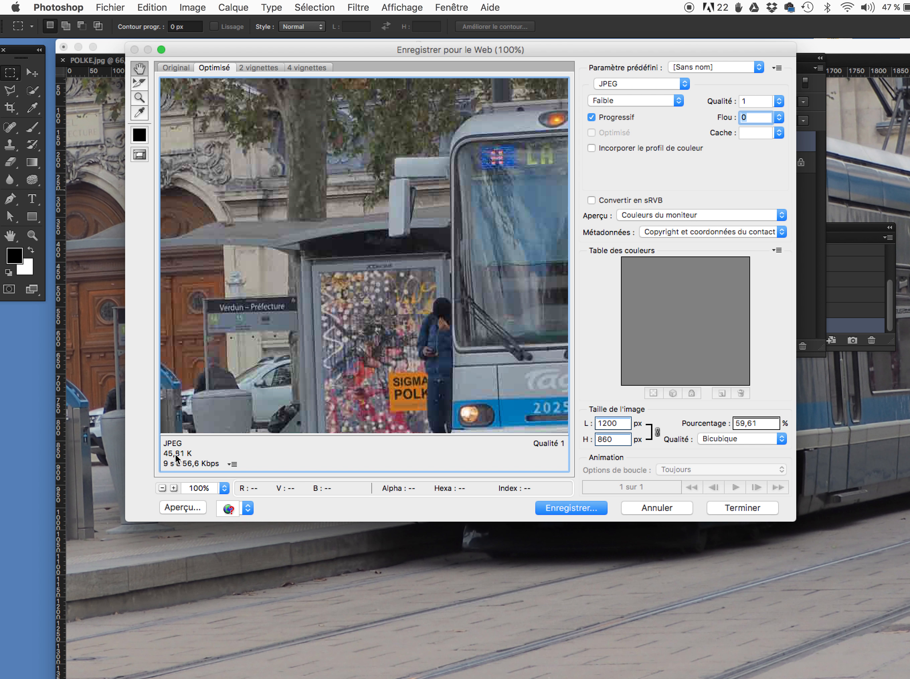
left_click_drag(387, 354, 323, 285)
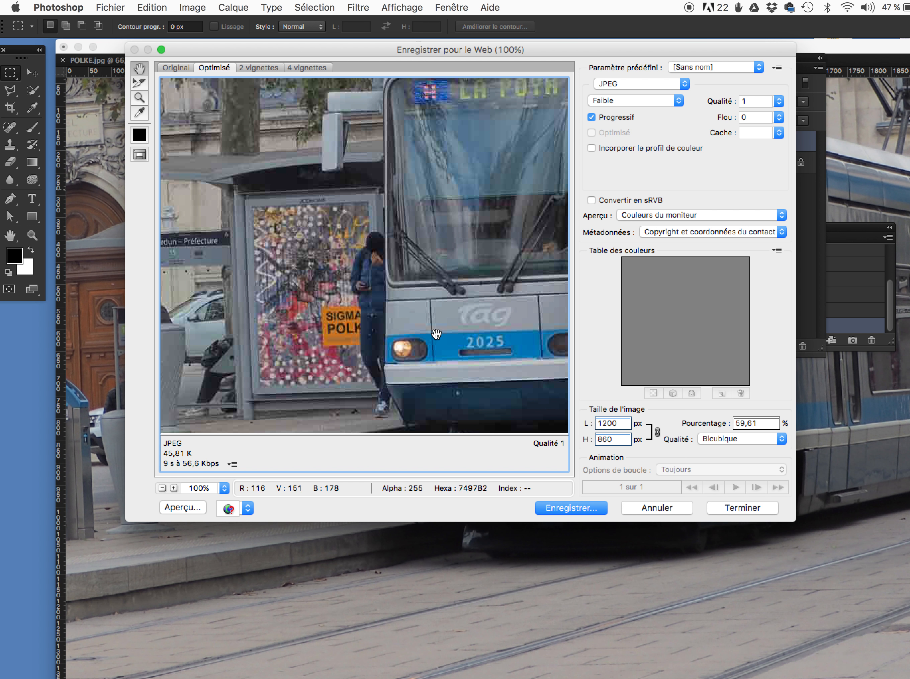
left_click(139, 98)
left_click(465, 316)
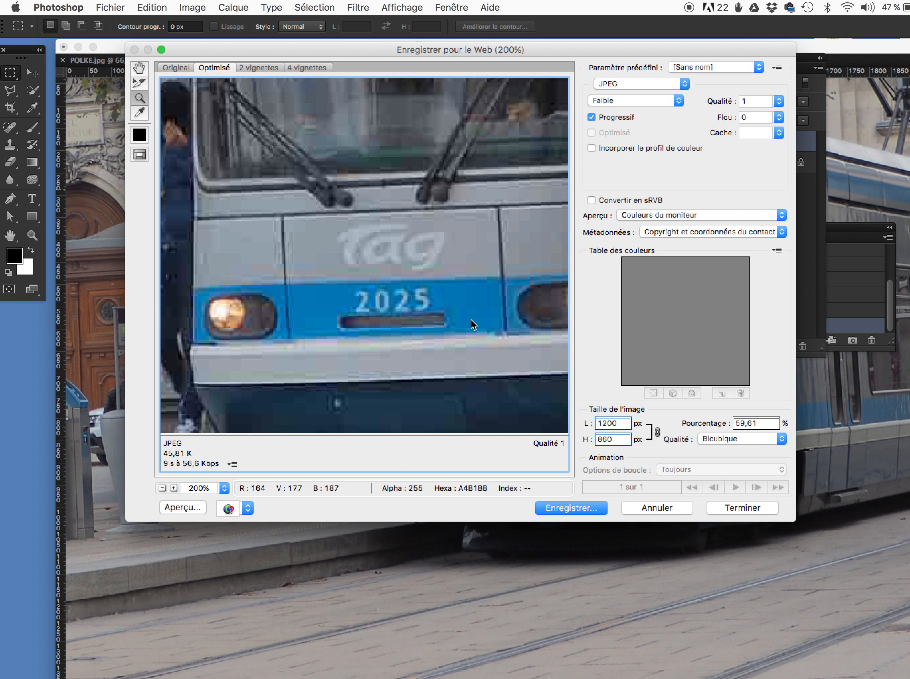
left_click(465, 316)
left_click_drag(280, 205, 404, 232)
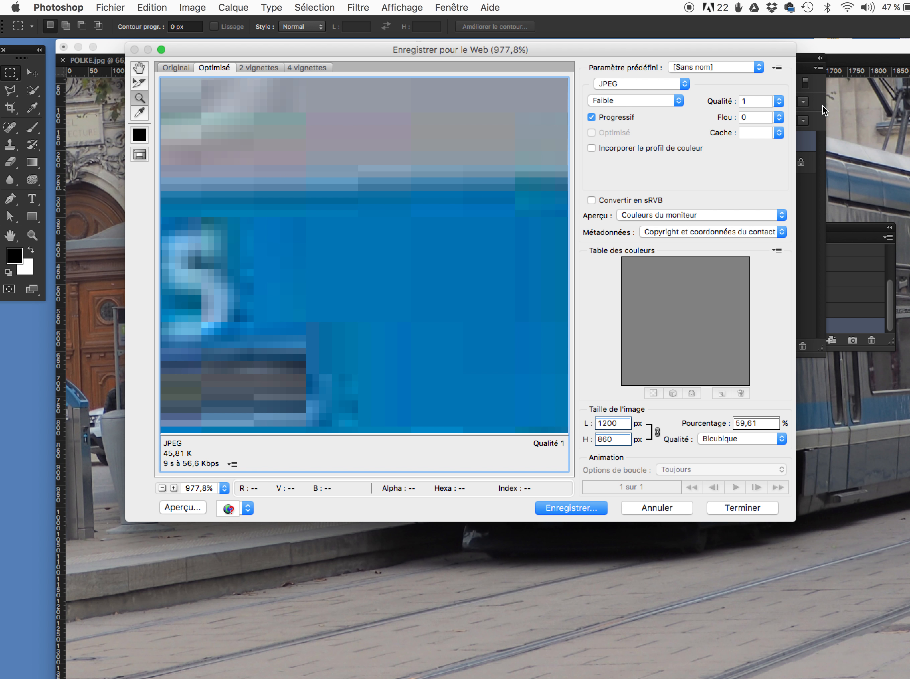
Set the JPEG quality to 100, check the same tram detail, and return the preview to 100% zoom
left_click(779, 101)
left_click(765, 120)
left_click_drag(765, 120, 804, 124)
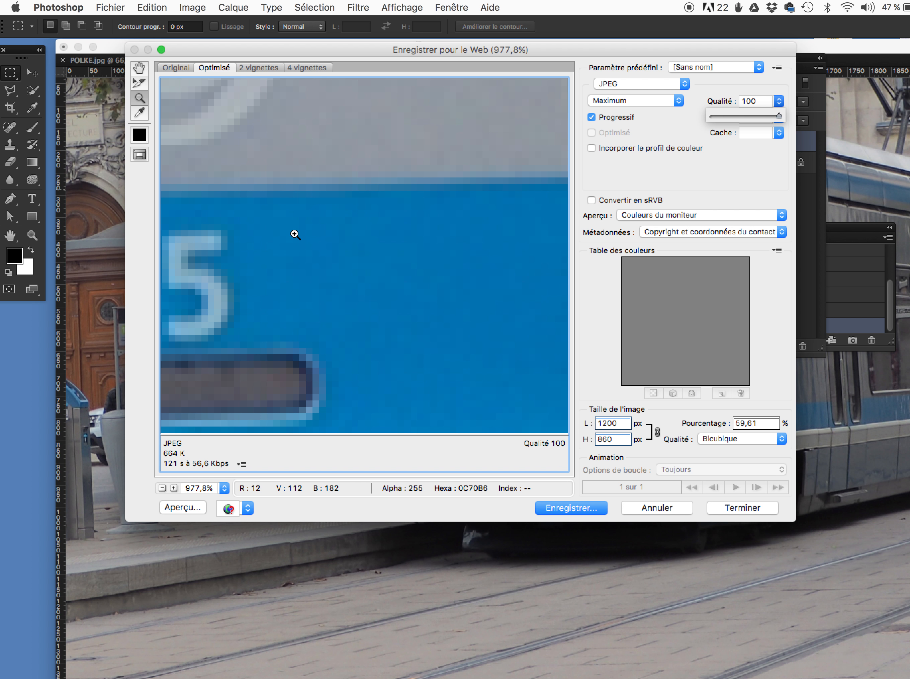
left_click(294, 233, "alt")
left_click(295, 233, "alt")
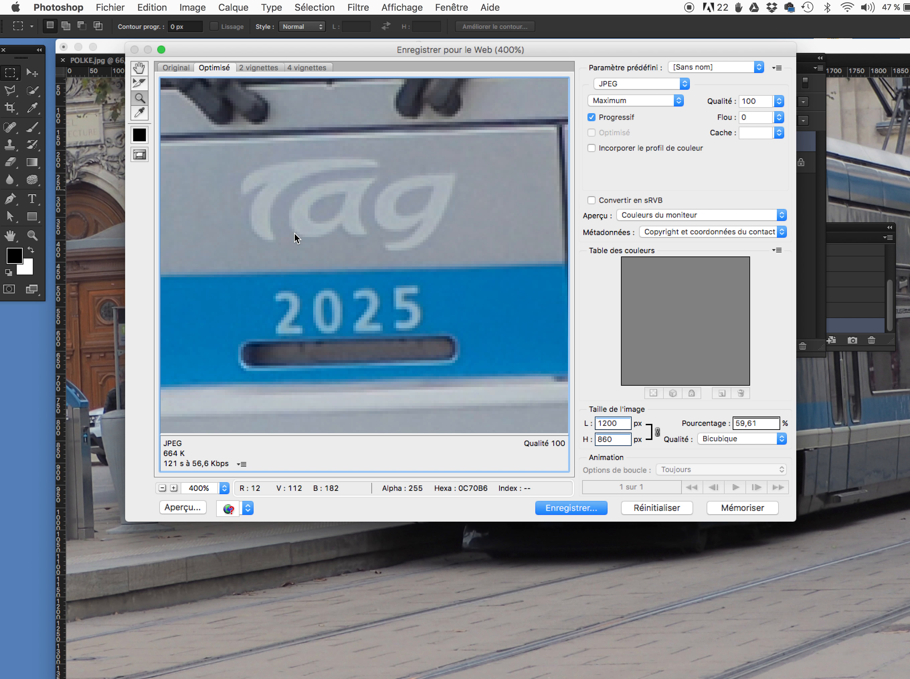
left_click(294, 234, "alt")
left_click(295, 234, "alt")
left_click(294, 234, "alt")
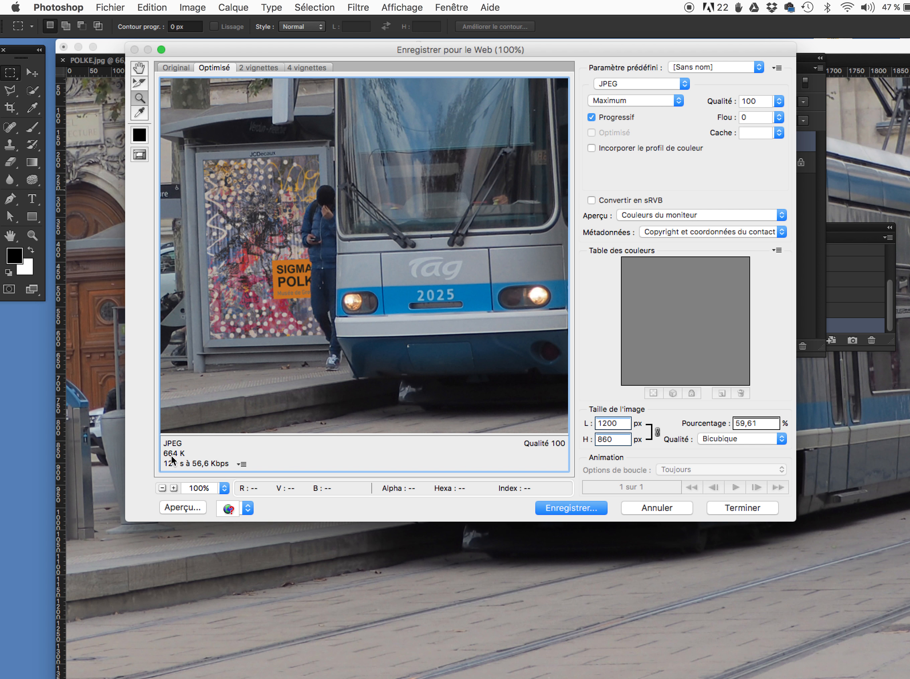
Reduce the JPEG quality to 0 to compare the compressed preview and file size
left_click(779, 101)
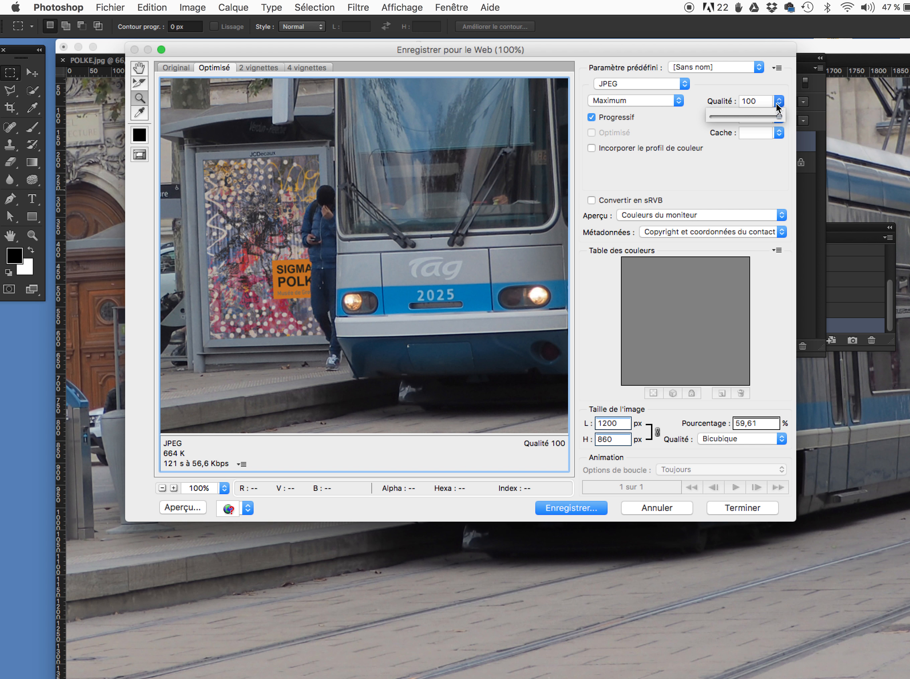
left_click_drag(733, 119, 710, 118)
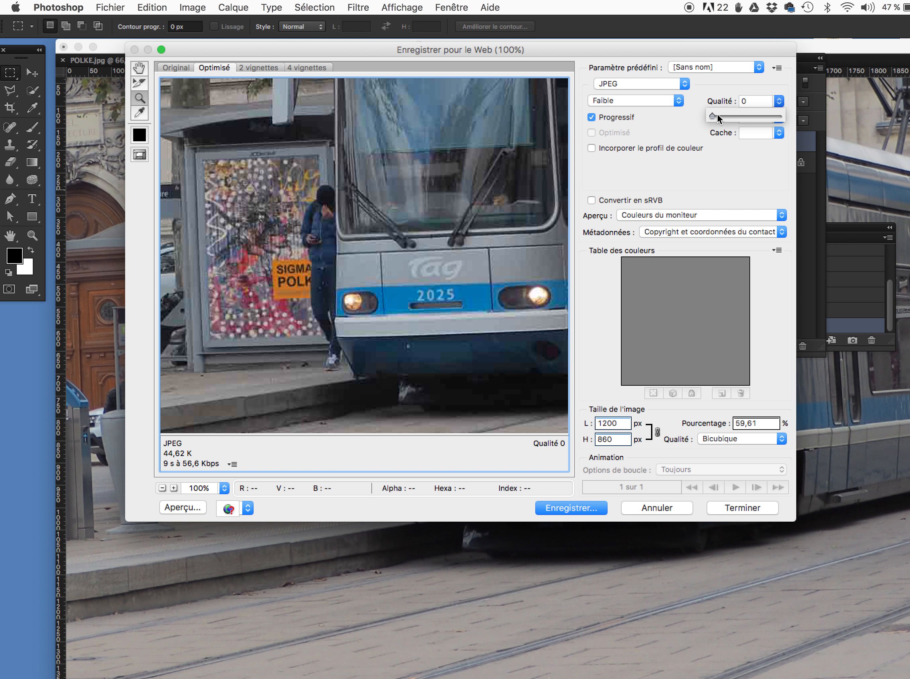
Set the JPEG quality to 45 and accept the web export settings to start saving the optimised copy
left_click_drag(718, 119, 789, 116)
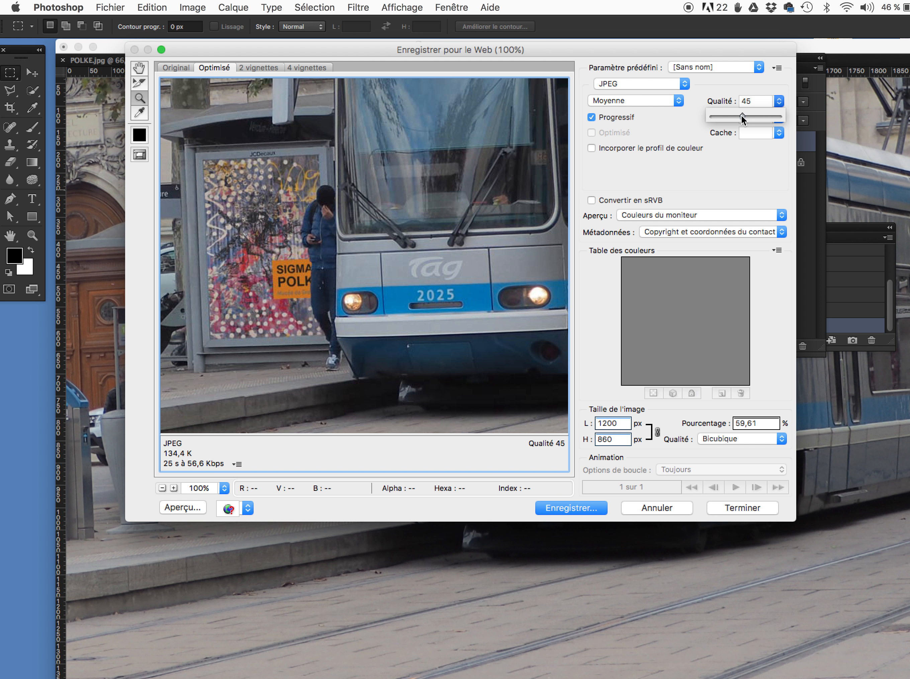
left_click(733, 173)
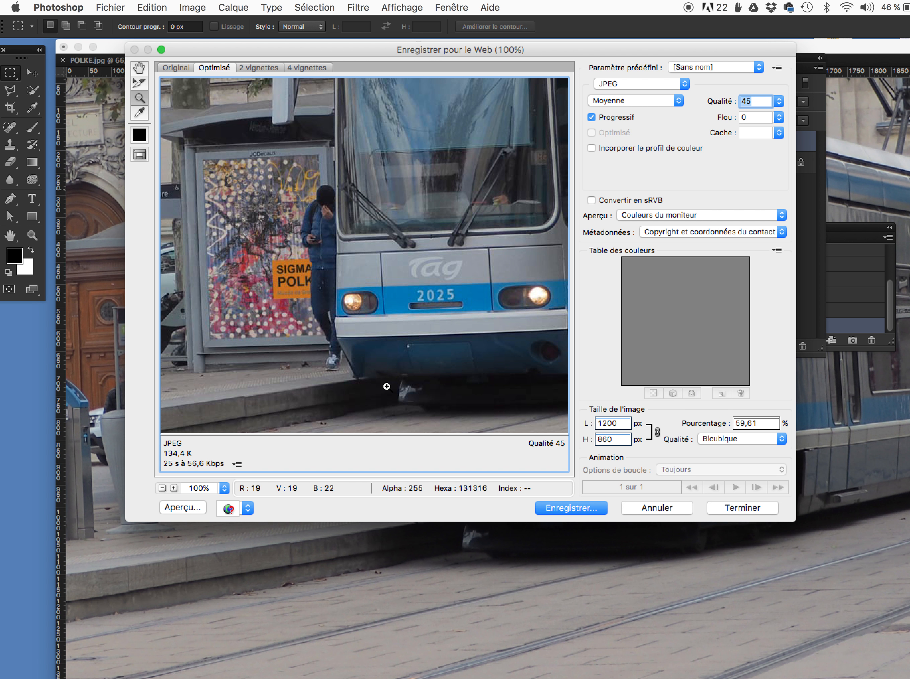
left_click(585, 505)
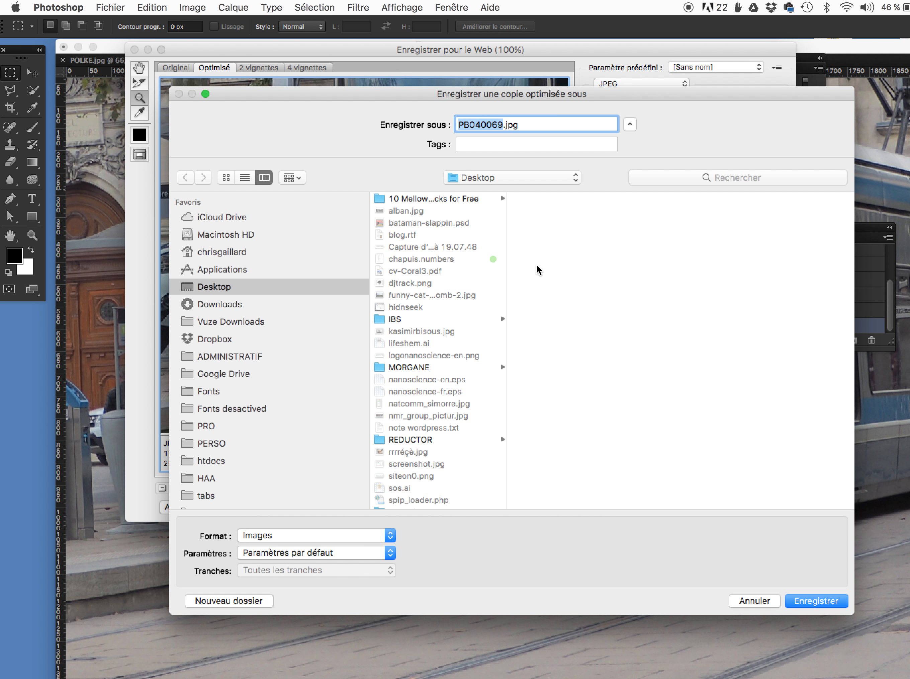
Save the optimised copy in the recent folder "affiche musée" under the file name affiche-tramway-musee.jpg
left_click(486, 178)
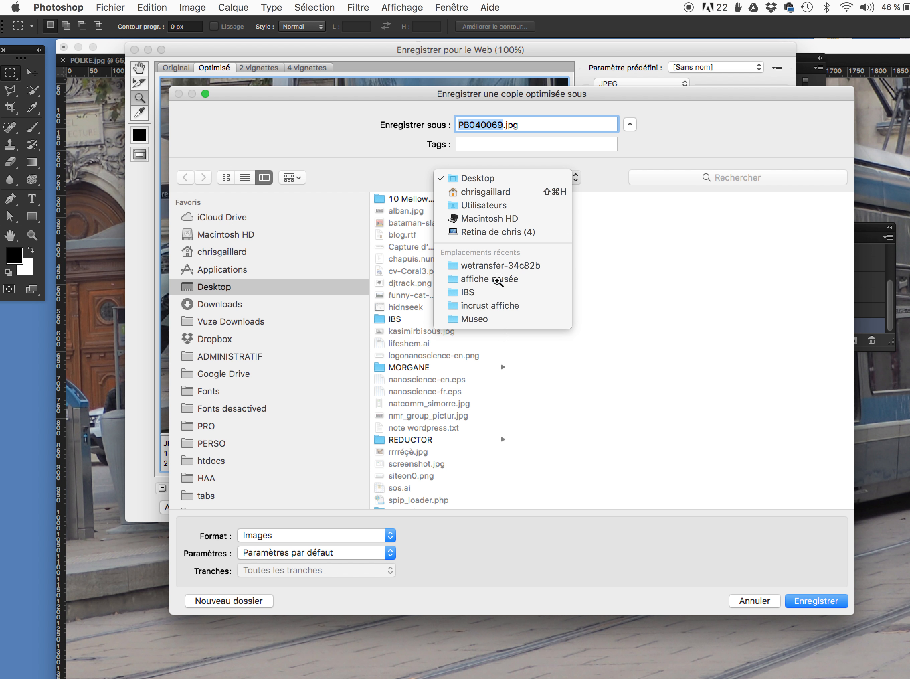
left_click(497, 279)
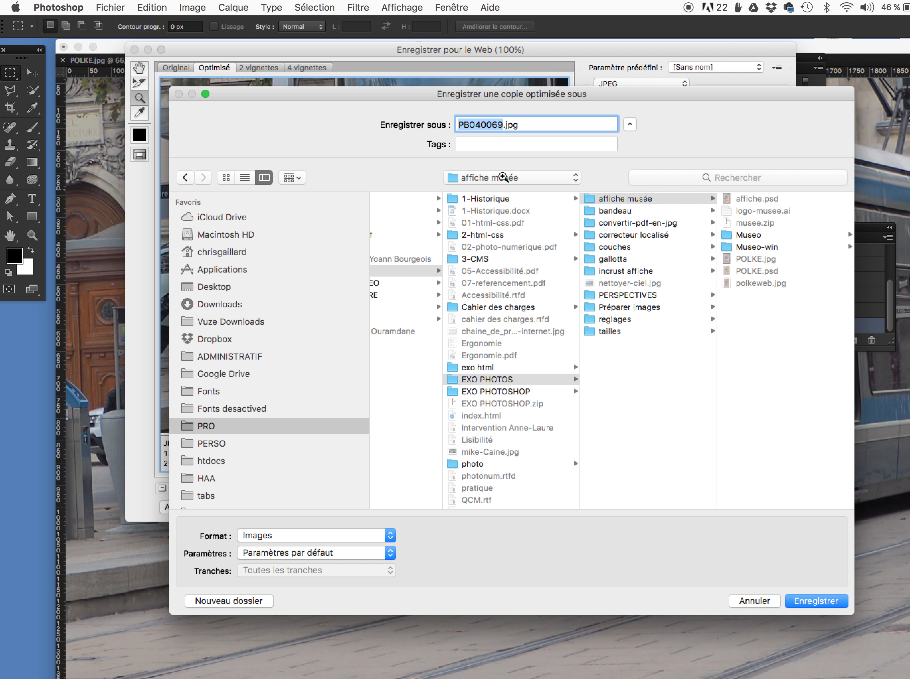
type("-_")
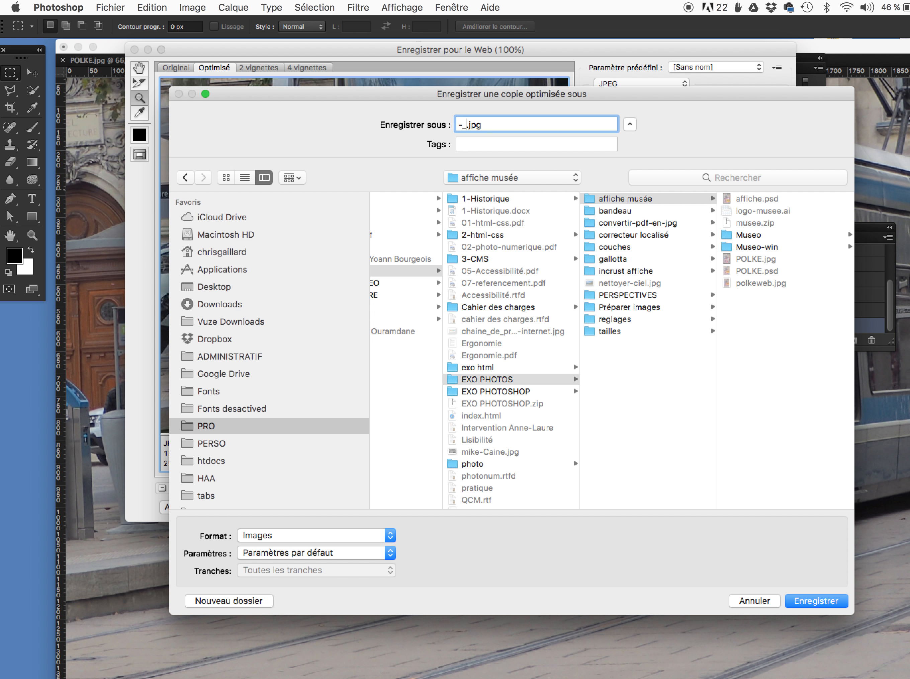
key("BackSpace")
key("BackSpace")
type("affiche-tramway-musee")
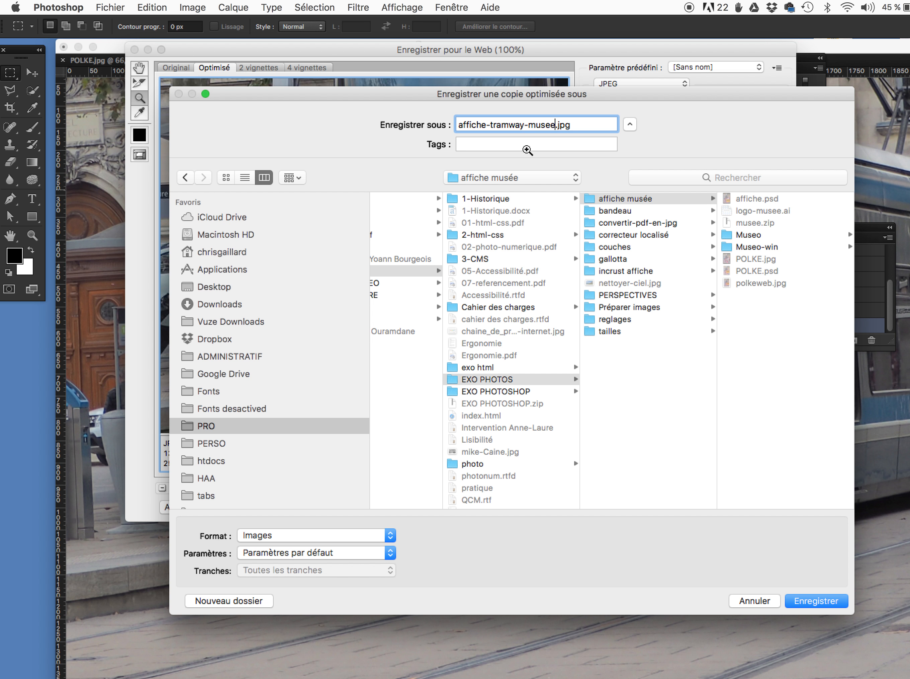
left_click(806, 601)
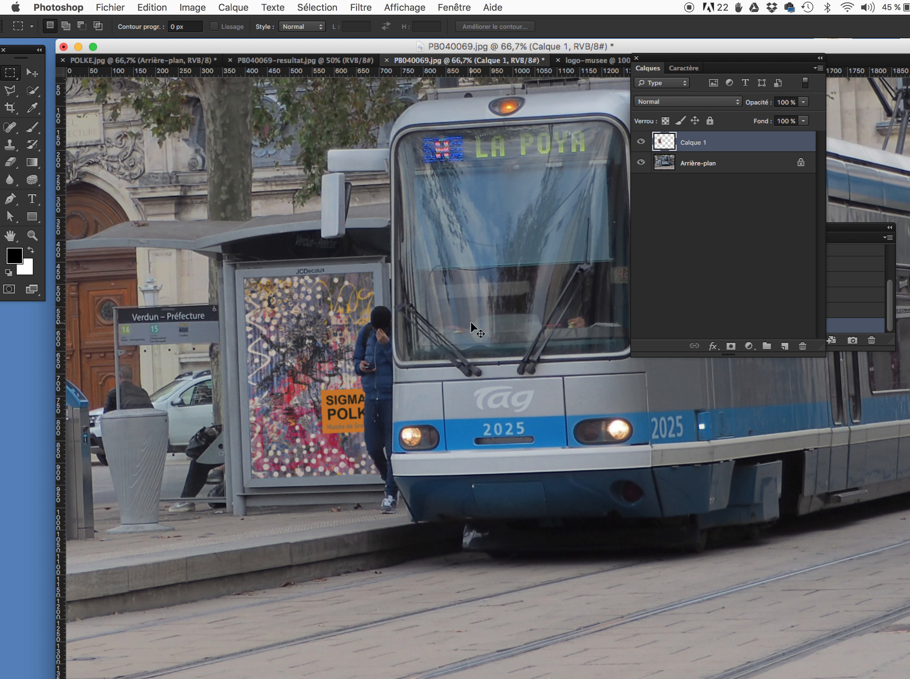
Switch to Finder
key("super+Tab")
key("super+Tab")
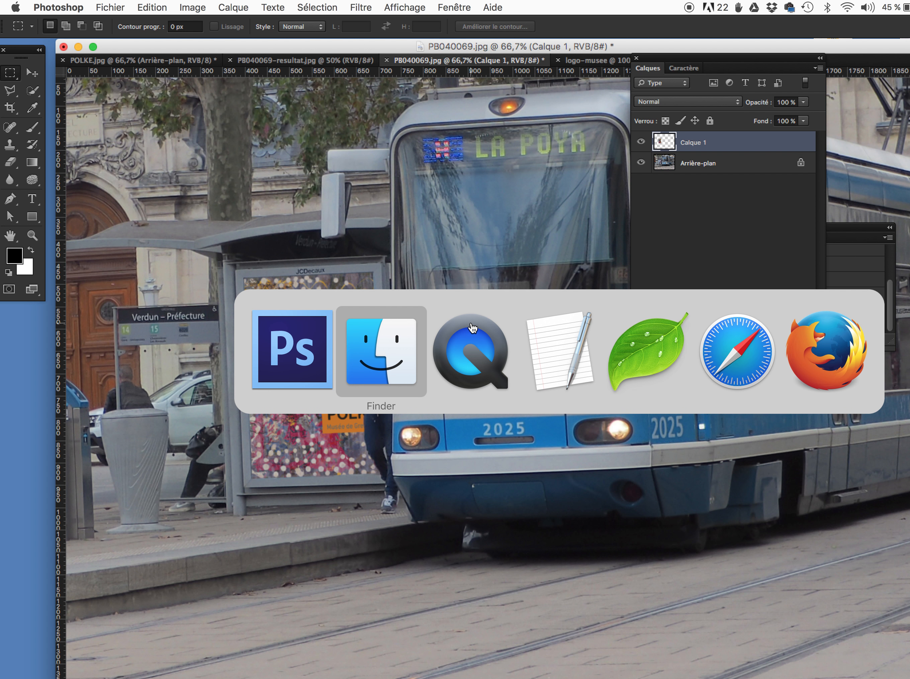